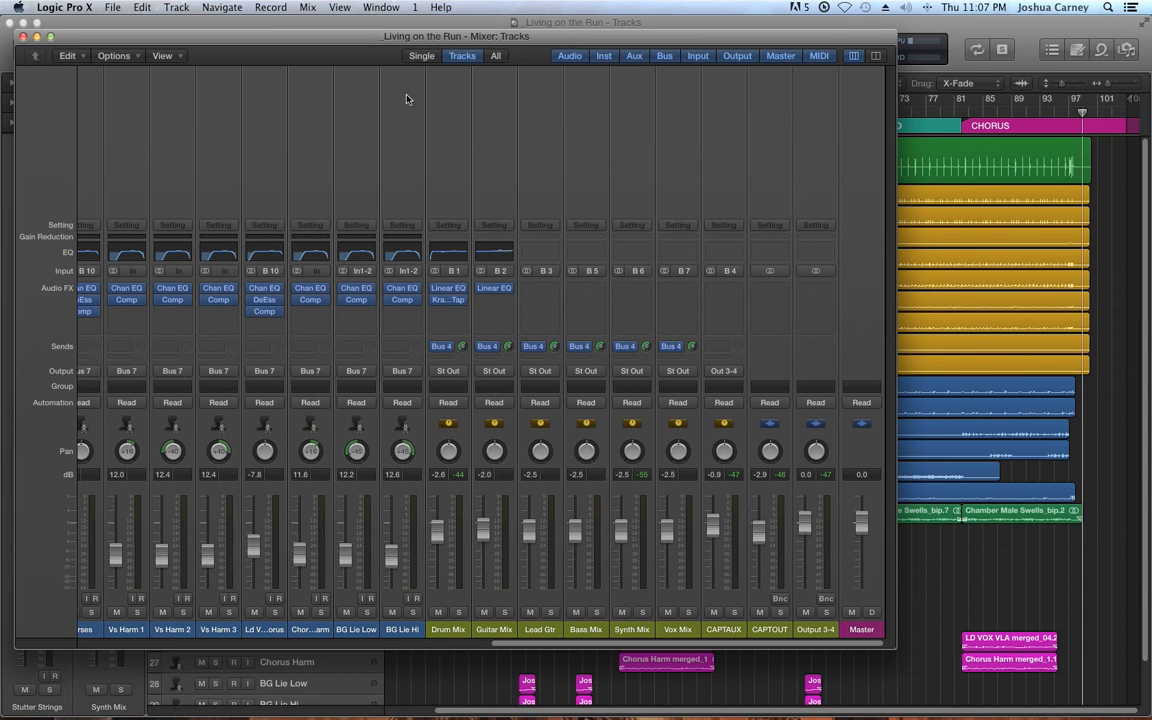
Select the vocal channels from Verses through BG Lie Hi and add a Bus 8 send to all of them
{"action": "left_click_drag", "start_coordinate": [386, 38], "coordinate": [396, 25]}
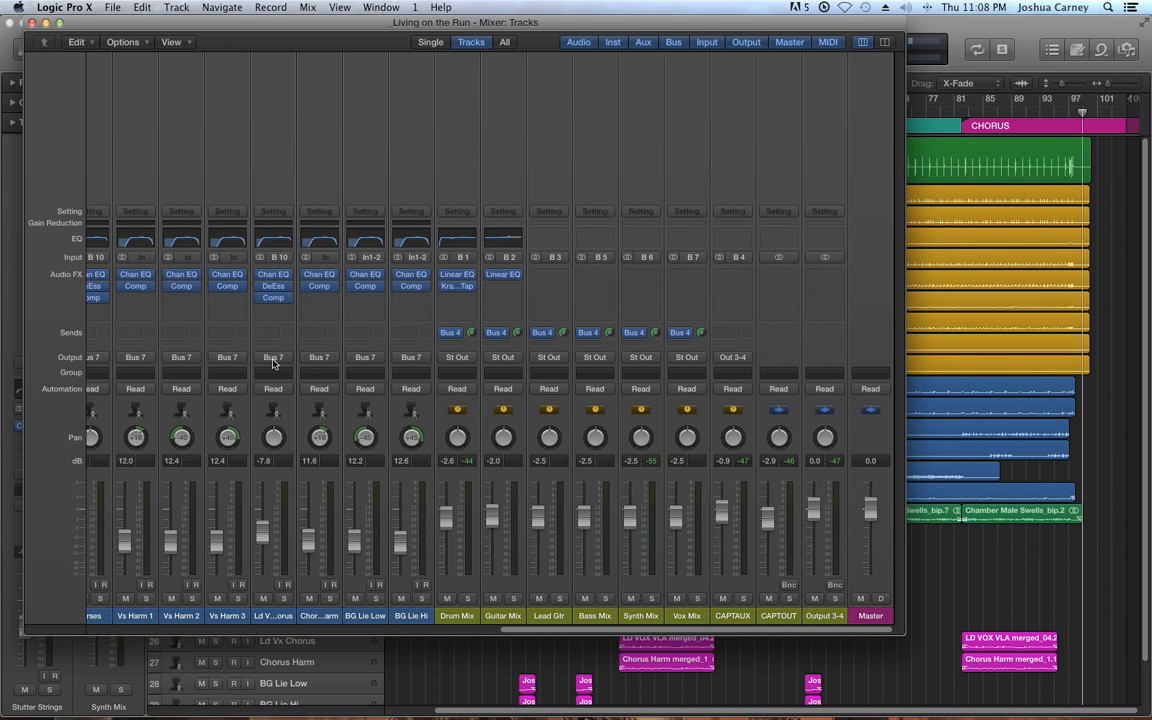
{"action": "scroll", "coordinate": [509, 573], "scroll_direction": "left", "scroll_amount": 2}
{"action": "scroll", "coordinate": [522, 632], "scroll_direction": "left", "scroll_amount": 4}
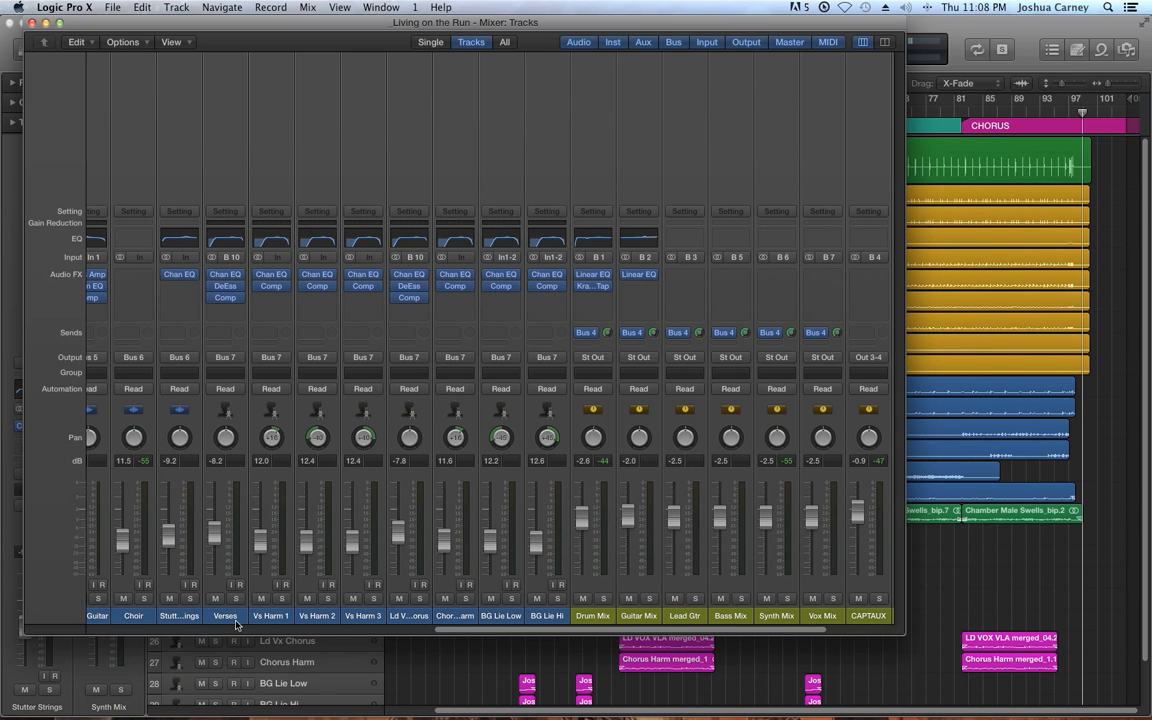
{"action": "left_click_drag", "start_coordinate": [232, 618], "coordinate": [529, 610]}
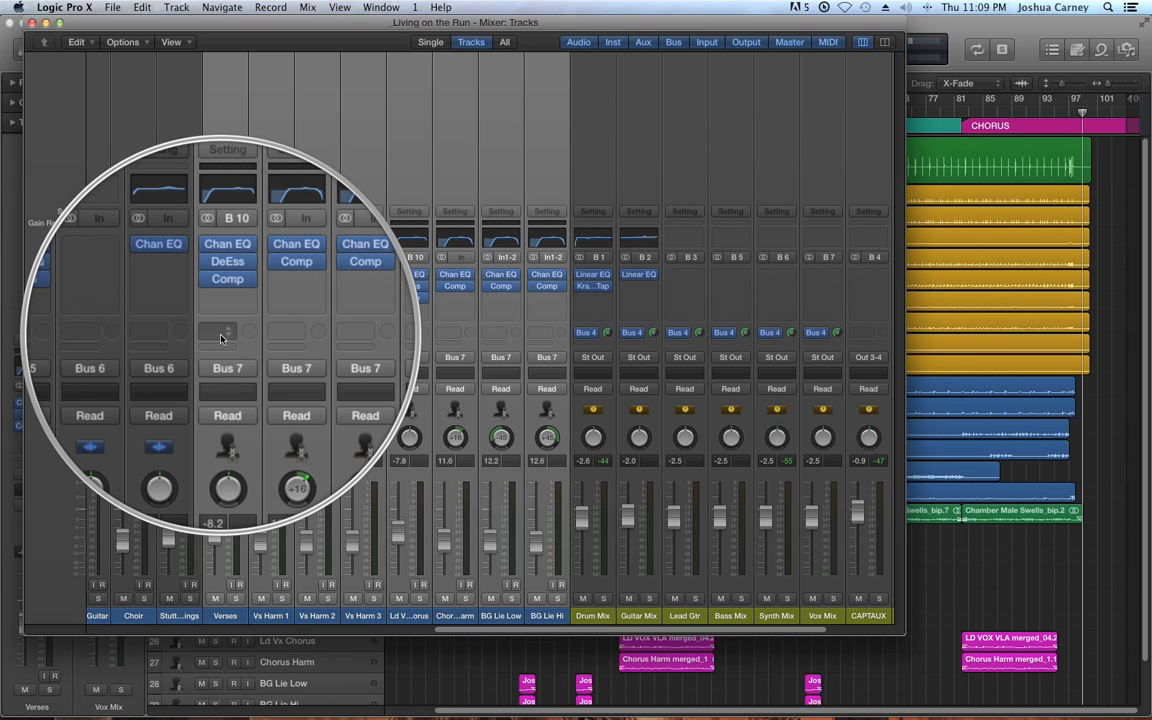
{"action": "left_click", "coordinate": [221, 334]}
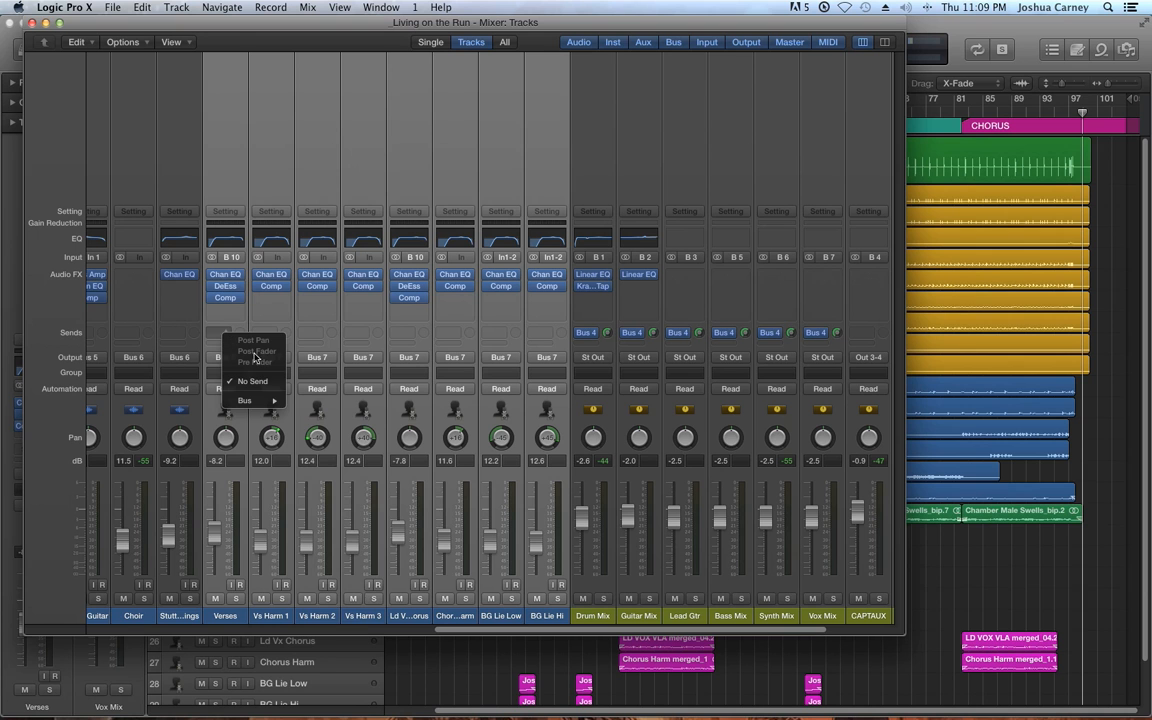
{"action": "mouse_move", "coordinate": [258, 400]}
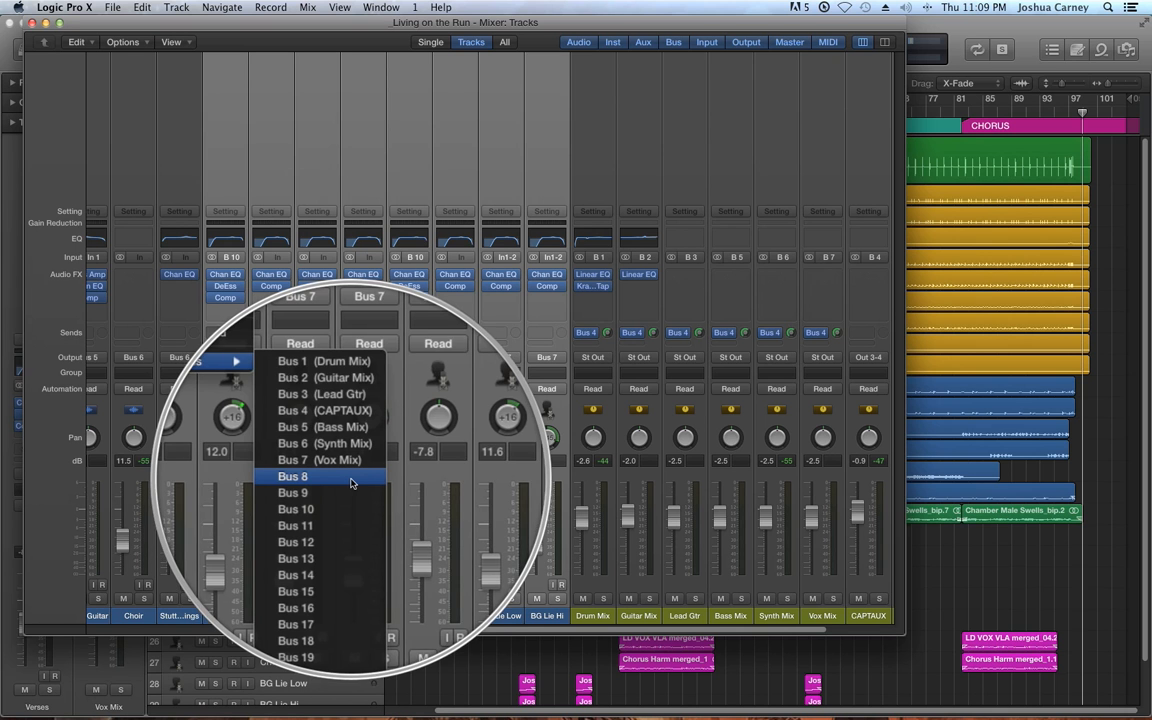
{"action": "left_click", "coordinate": [351, 484]}
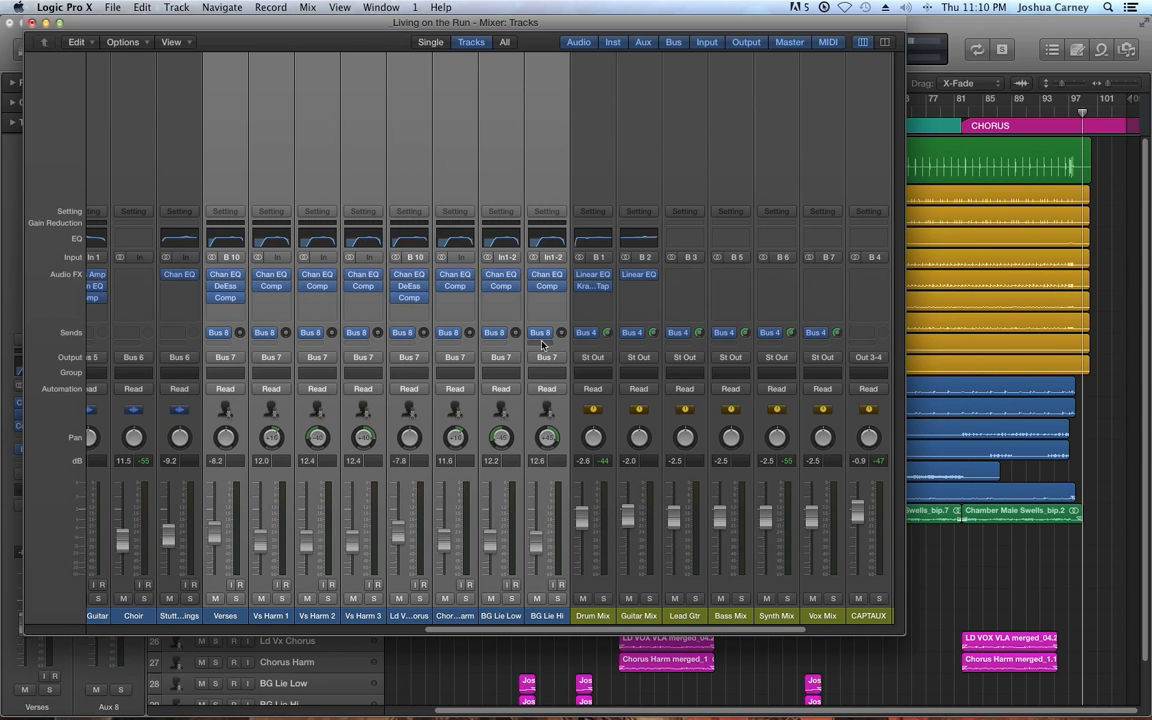
Rename the new Aux 8 channel as Vox Verb
{"action": "scroll", "coordinate": [706, 630], "scroll_direction": "right", "scroll_amount": 5}
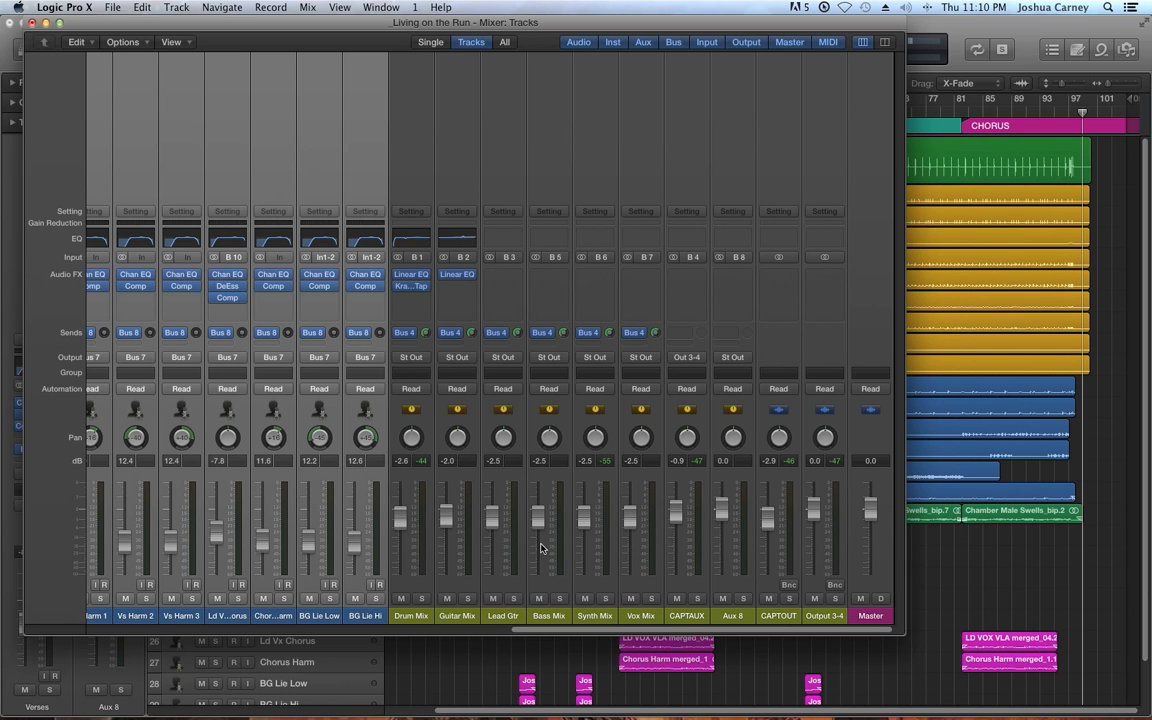
{"action": "left_click", "coordinate": [730, 614]}
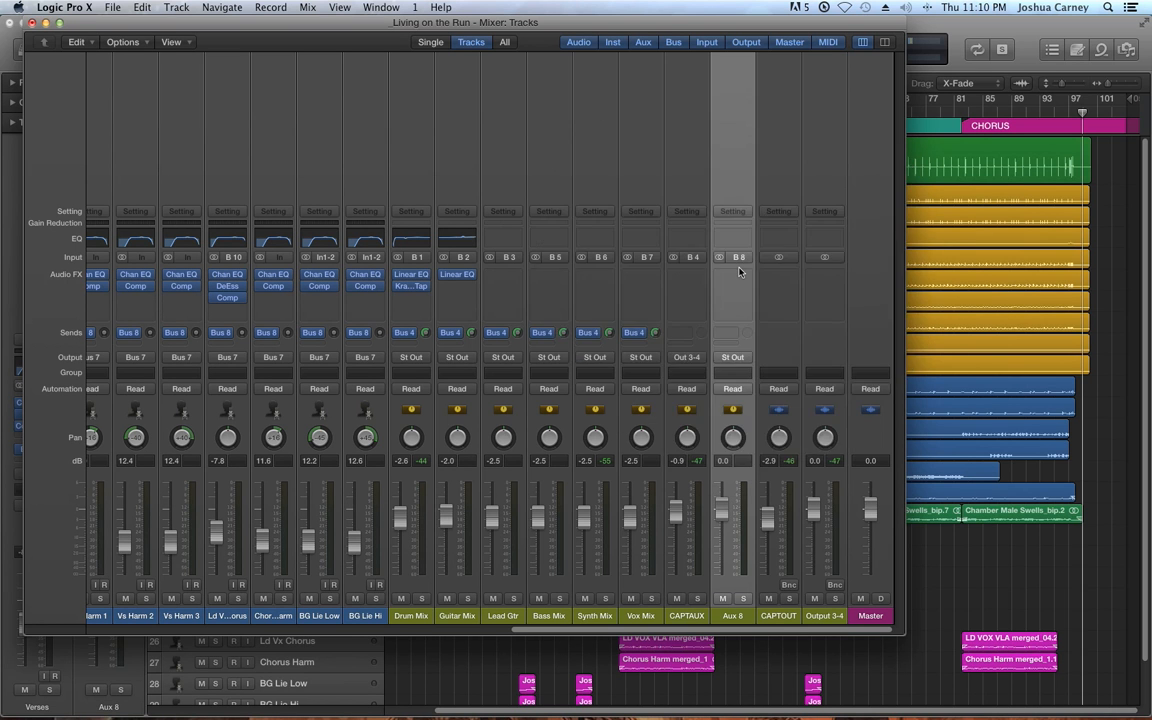
{"action": "double_click", "coordinate": [732, 615]}
{"action": "type", "text": "Vox Verb"}
{"action": "key", "text": "Return"}
Insert the stereo Space Designer reverb on the Vox Verb channel and move its window clear of the channel strips
{"action": "left_click", "coordinate": [733, 278]}
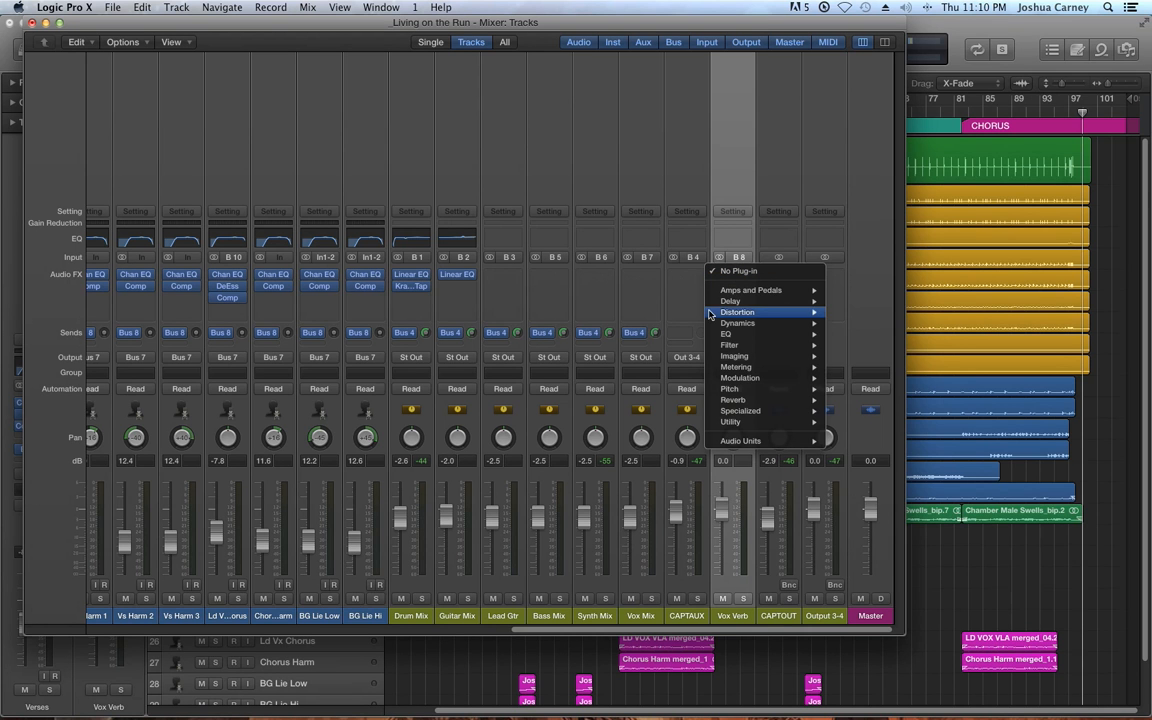
{"action": "mouse_move", "coordinate": [796, 401]}
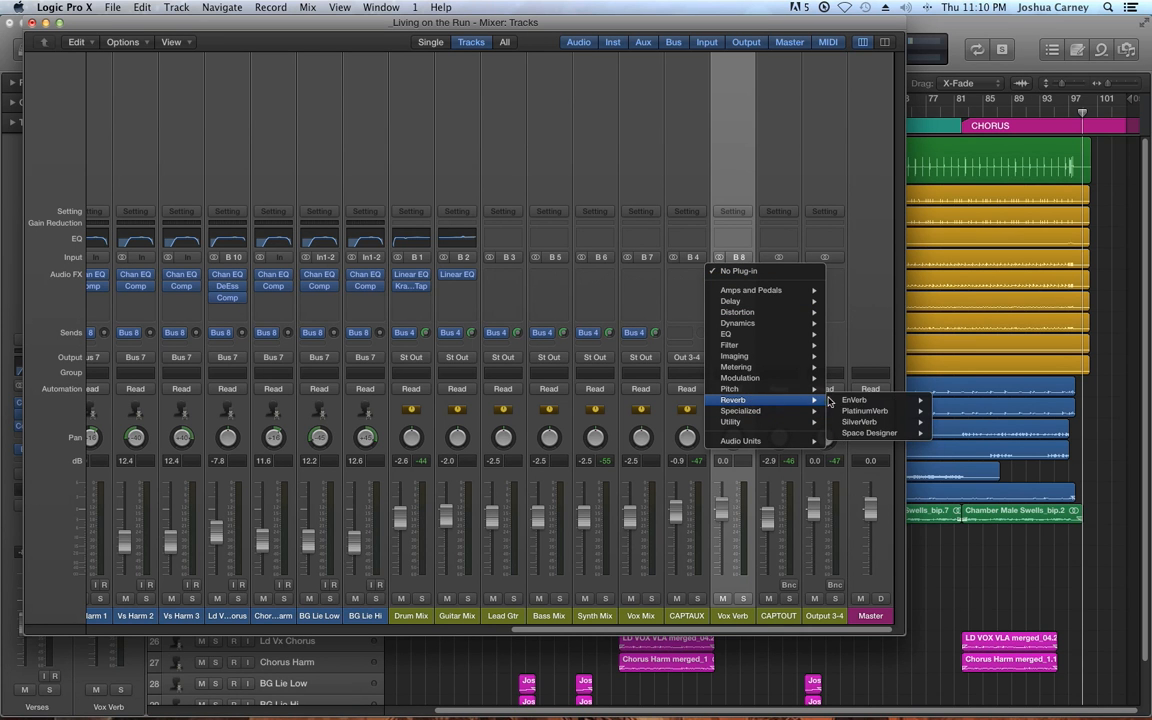
{"action": "mouse_move", "coordinate": [886, 434]}
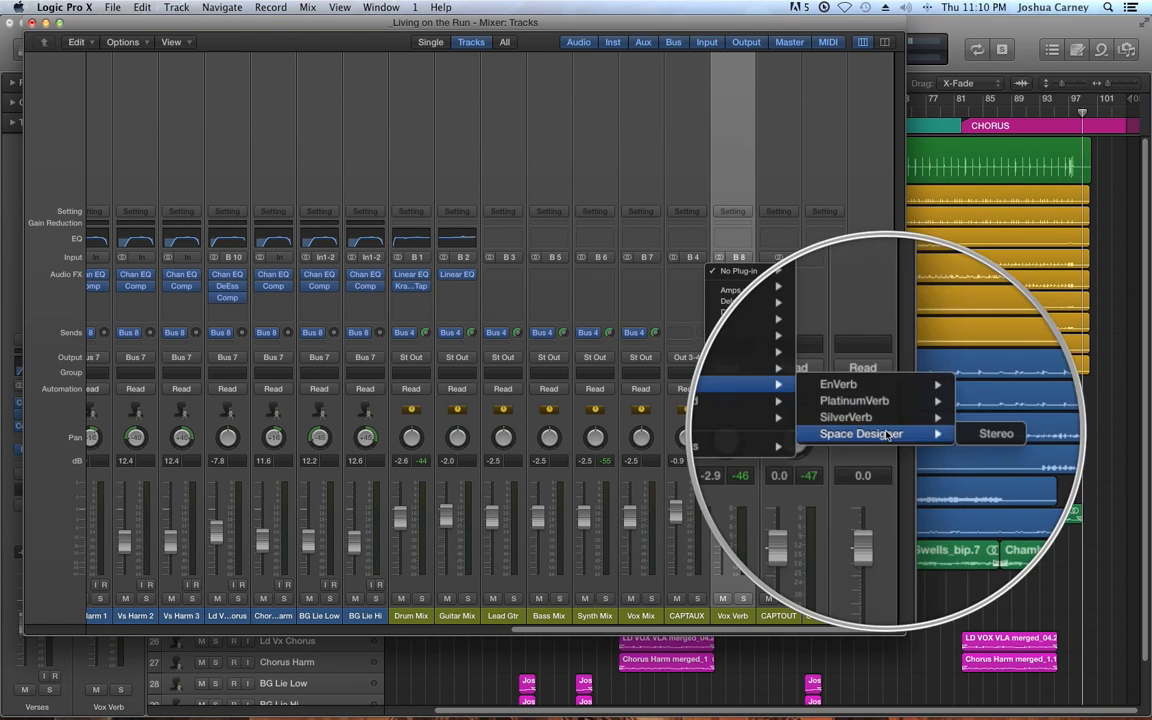
{"action": "left_click", "coordinate": [955, 433]}
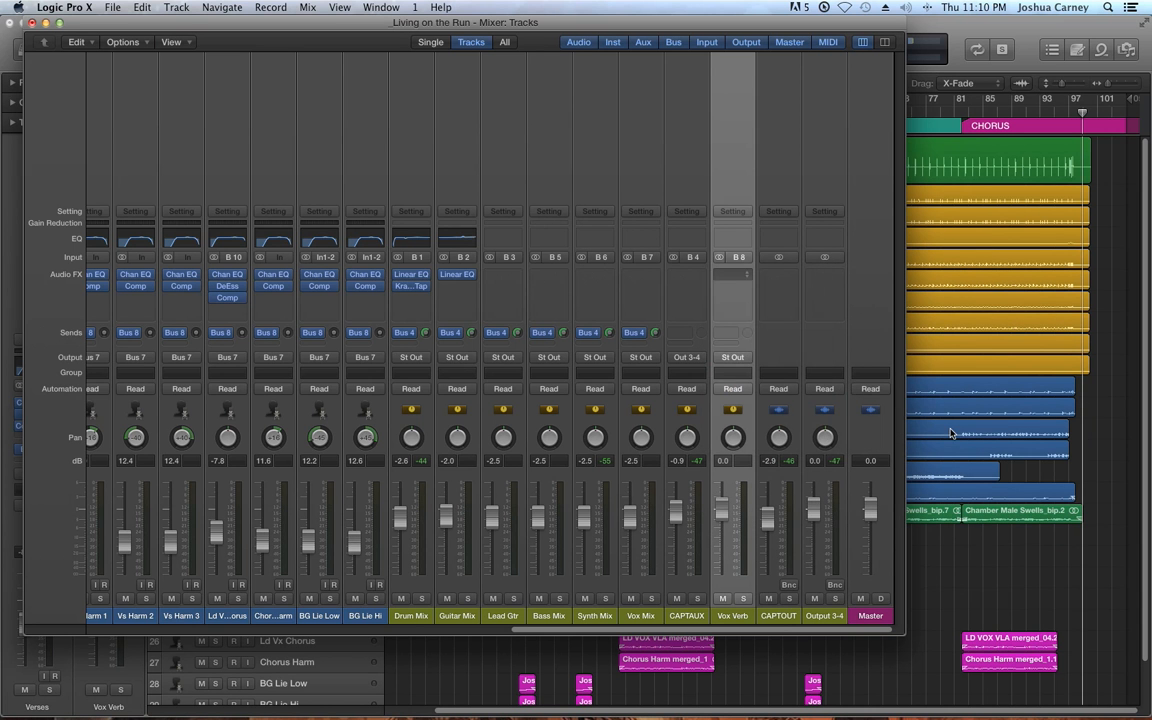
{"action": "left_click_drag", "start_coordinate": [374, 68], "coordinate": [928, 54]}
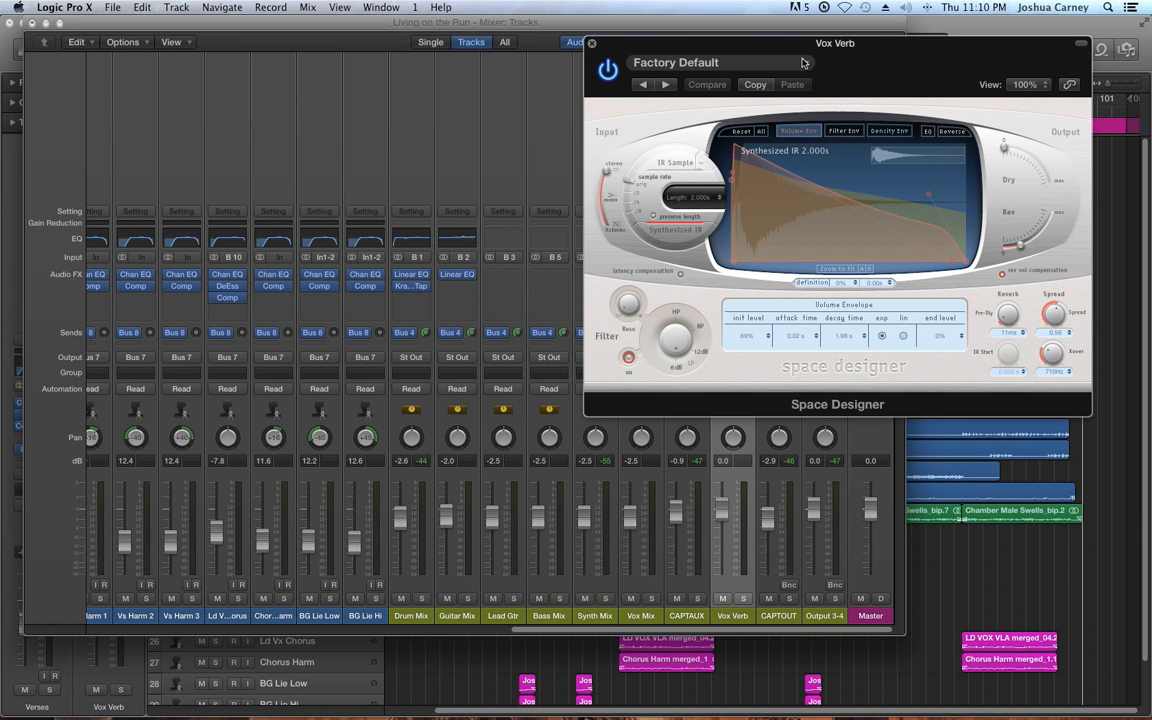
{"action": "left_click_drag", "start_coordinate": [804, 44], "coordinate": [817, 37]}
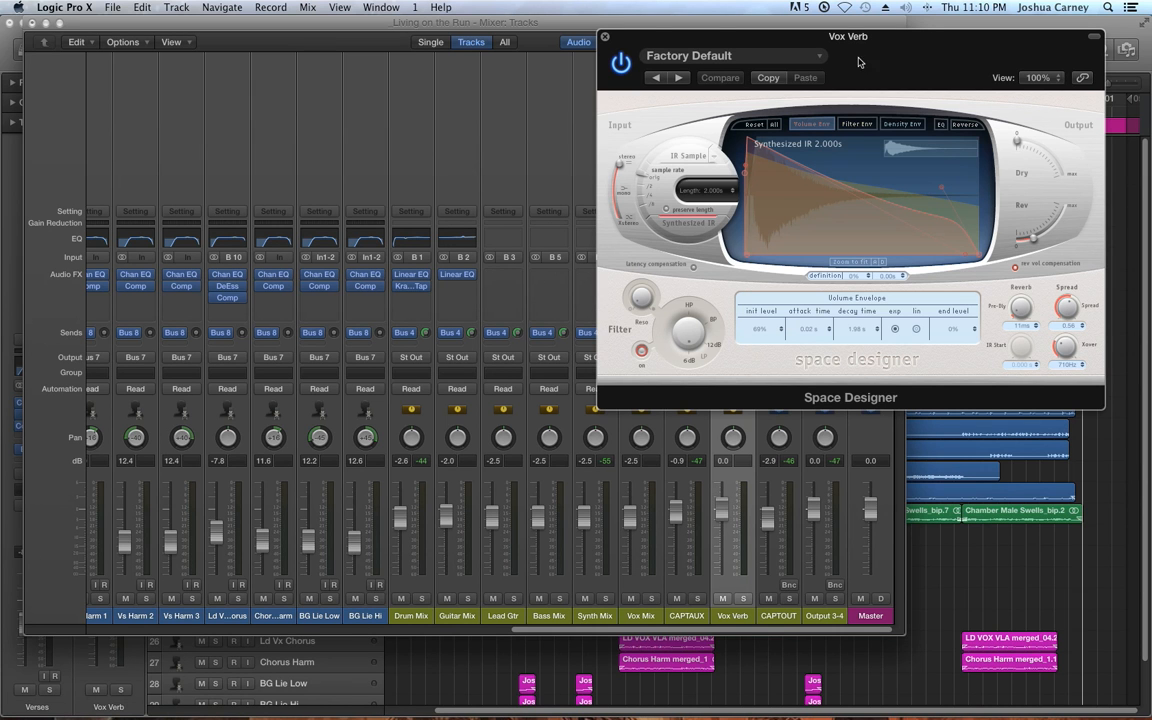
{"action": "mouse_move", "coordinate": [910, 42]}
{"action": "left_mouse_down"}
{"action": "mouse_move", "coordinate": [882, 95]}
{"action": "mouse_move", "coordinate": [927, 39]}
{"action": "left_mouse_up"}
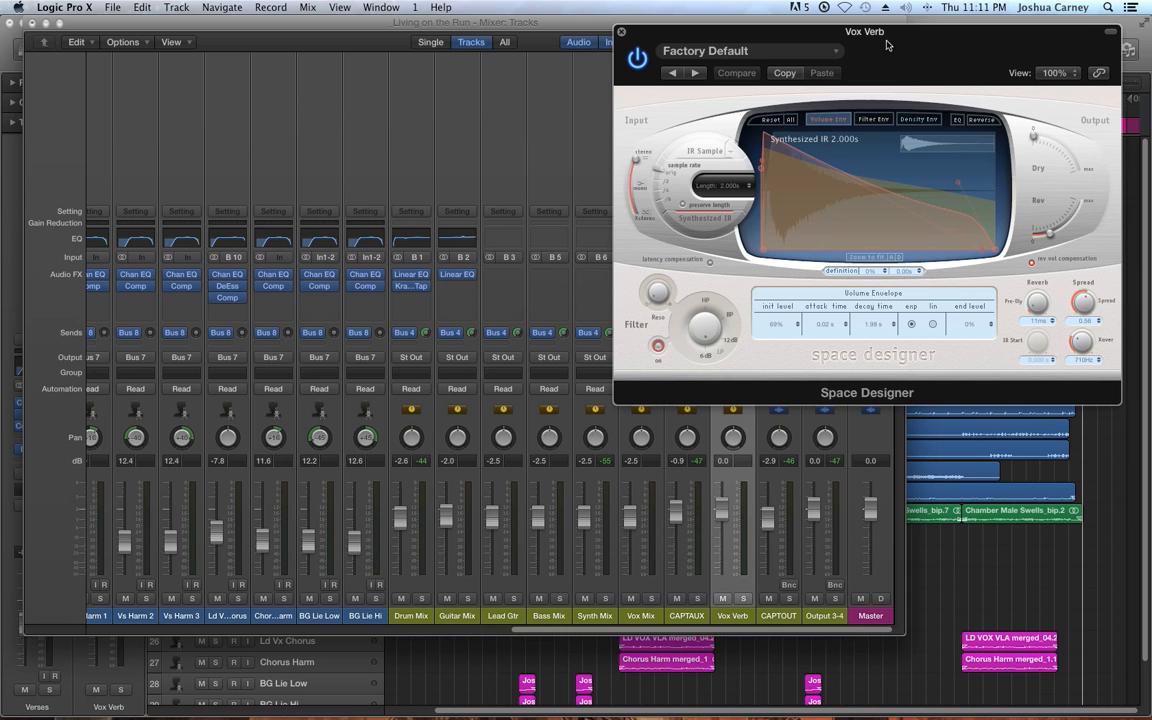
{"action": "left_click_drag", "start_coordinate": [889, 43], "coordinate": [852, 61]}
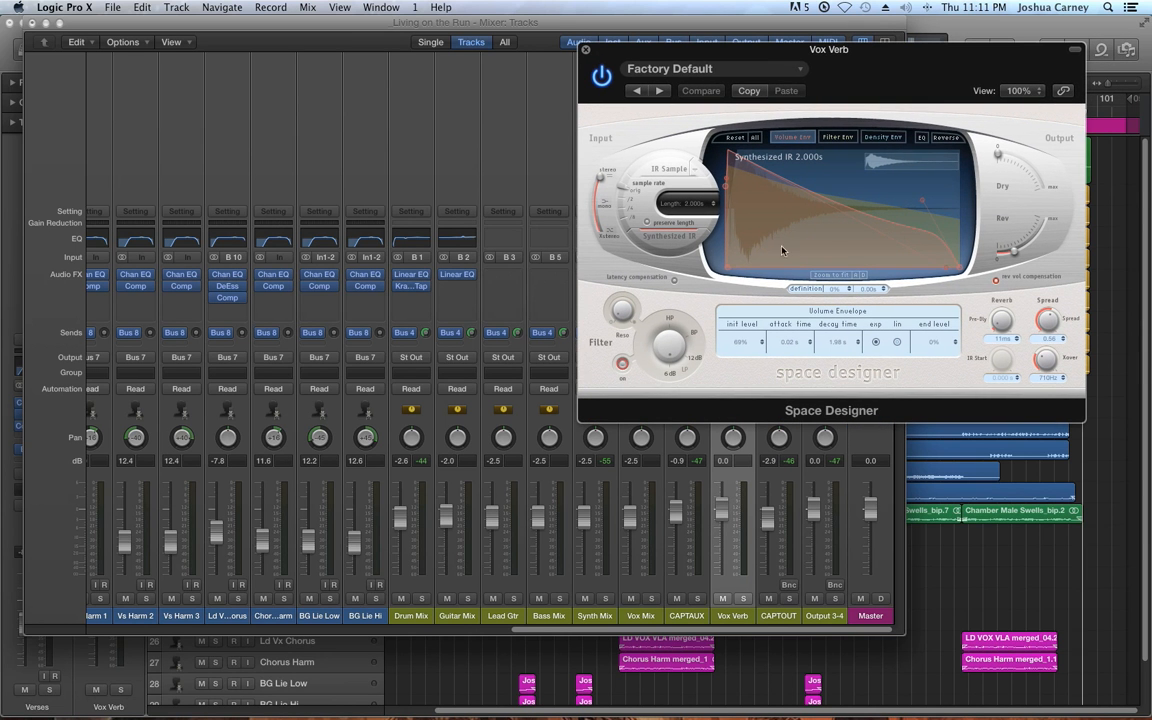
Load the 1.3s Soft Plate preset from the medium-space plate reverbs in Space Designer and close the plug-in window
{"action": "left_click", "coordinate": [796, 72]}
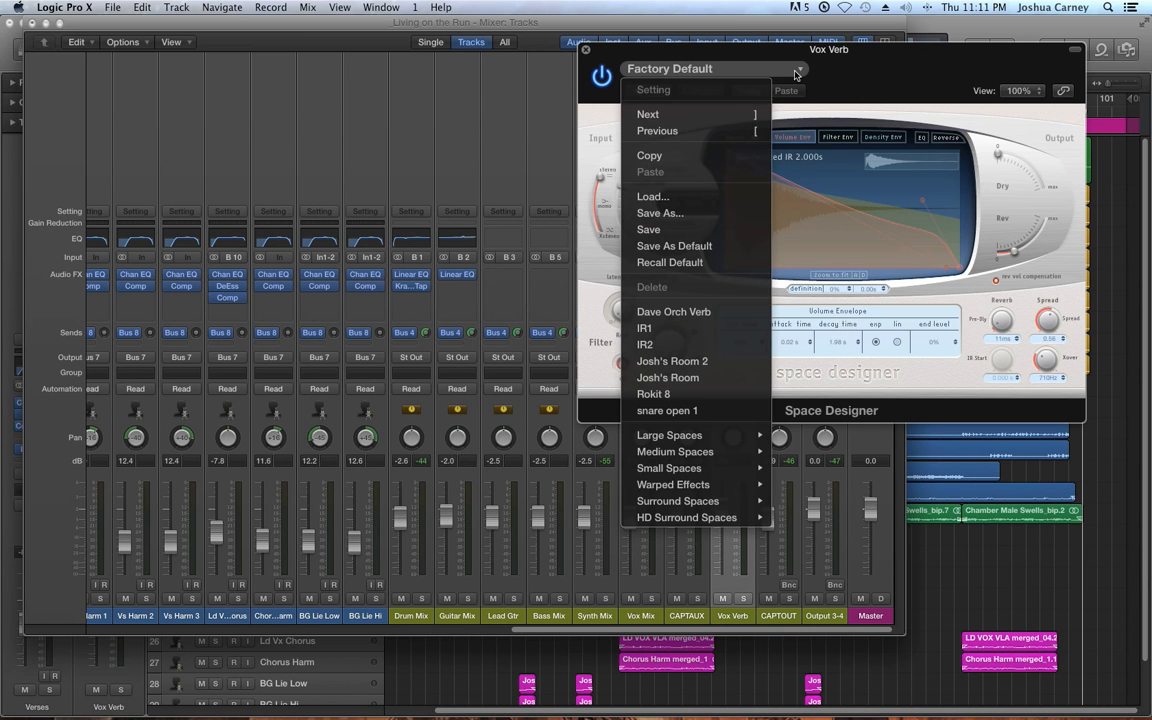
{"action": "mouse_move", "coordinate": [690, 453]}
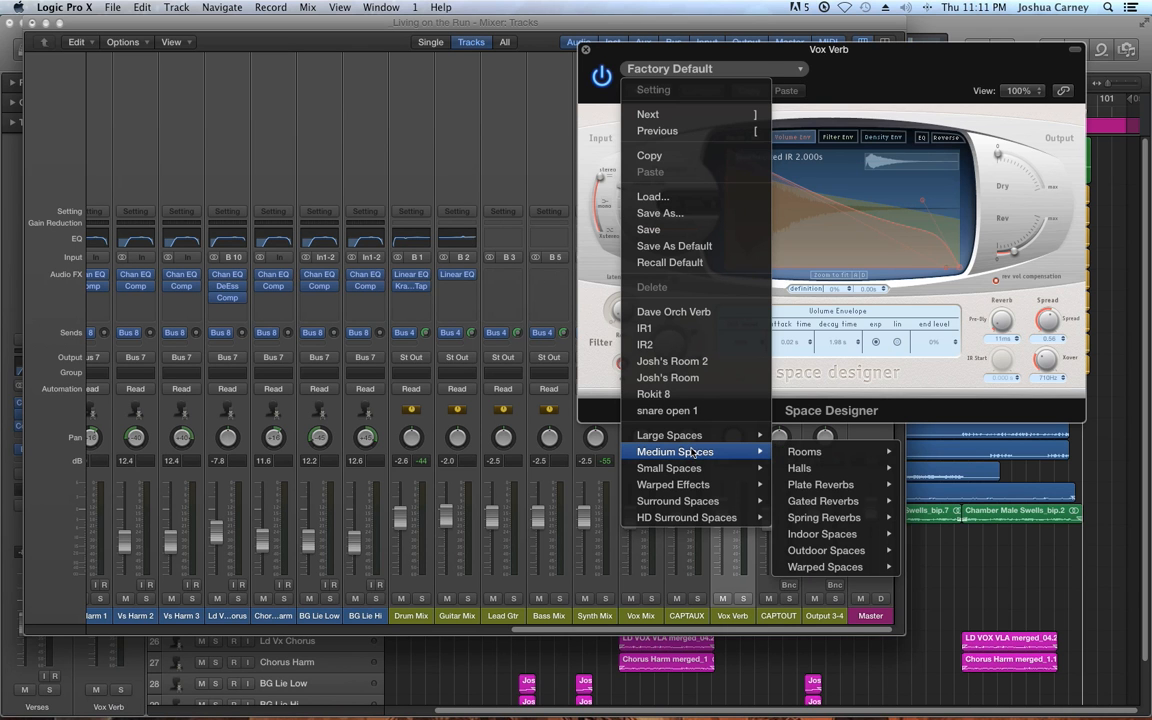
{"action": "mouse_move", "coordinate": [854, 489]}
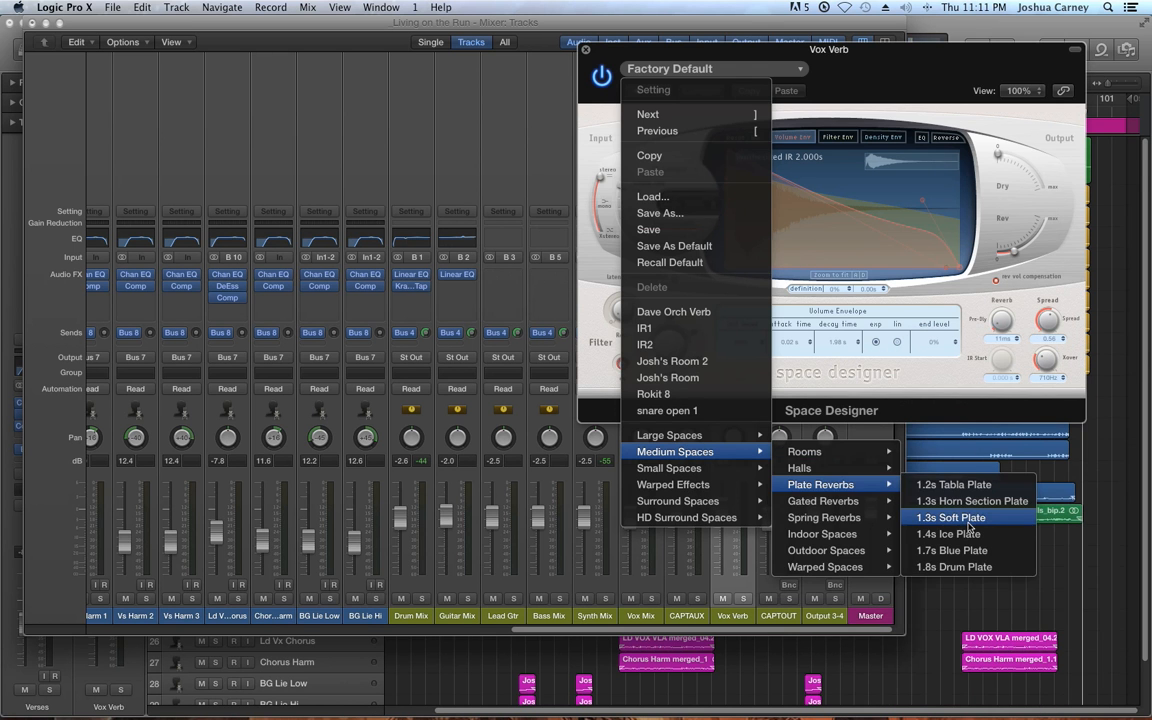
{"action": "left_click", "coordinate": [968, 528]}
{"action": "left_click_drag", "start_coordinate": [1012, 53], "coordinate": [627, 232]}
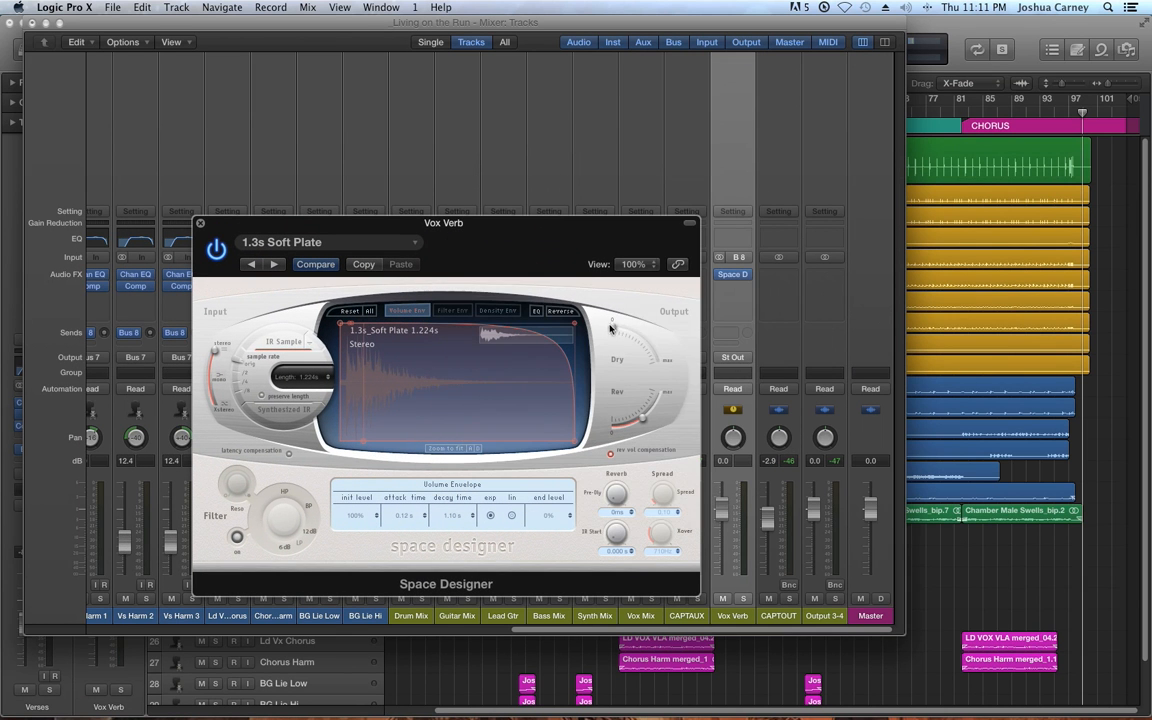
{"action": "left_click_drag", "start_coordinate": [642, 418], "coordinate": [687, 400]}
{"action": "left_click_drag", "start_coordinate": [599, 223], "coordinate": [582, 537]}
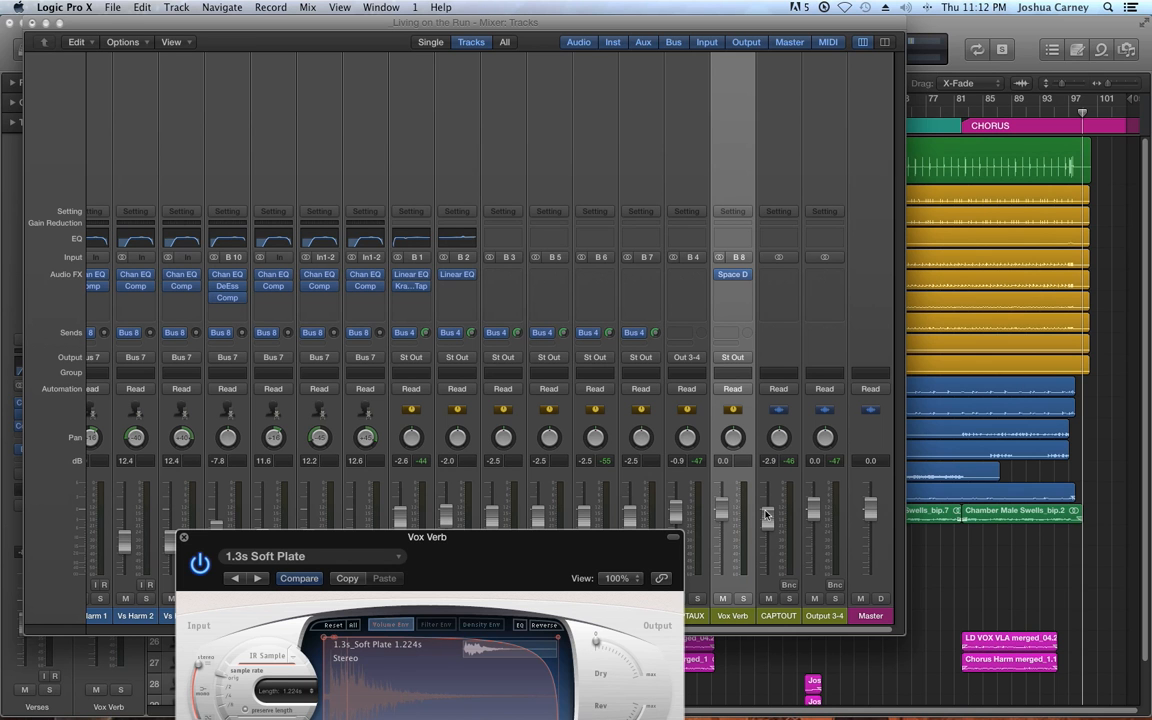
{"action": "left_click_drag", "start_coordinate": [570, 540], "coordinate": [504, 399]}
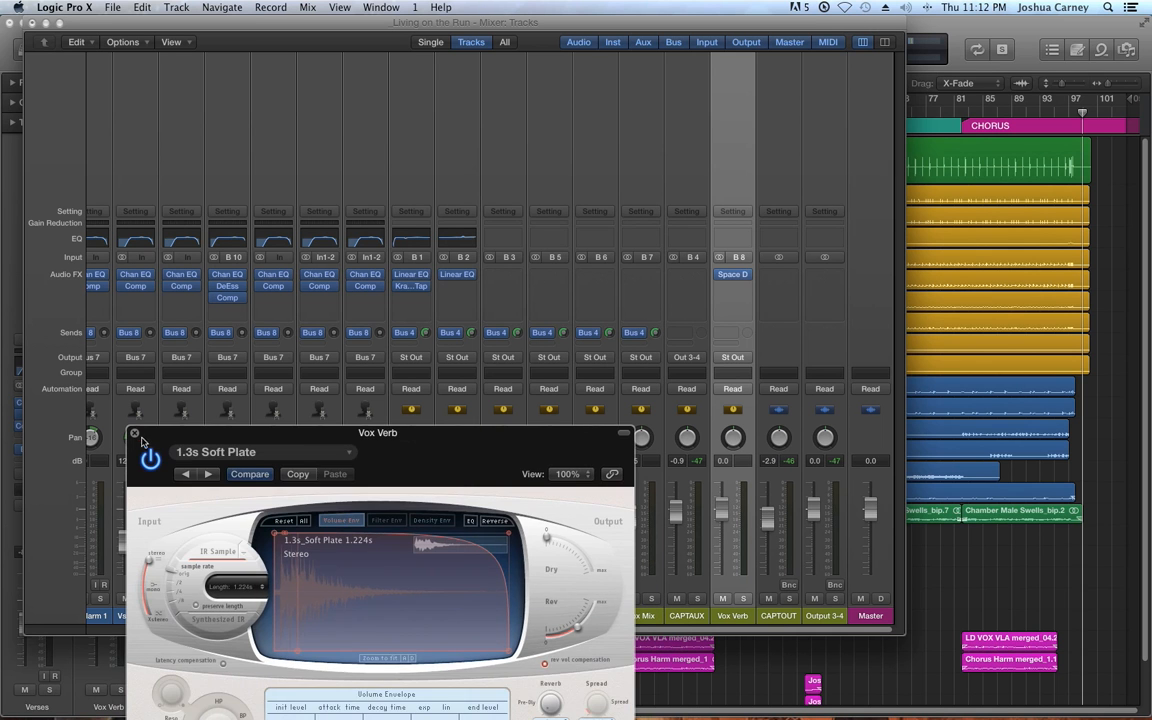
{"action": "left_click", "coordinate": [118, 388]}
Lower the Vox Verb channel fader to -2.2 dB and briefly review its Space Designer settings
{"action": "mouse_move", "coordinate": [722, 509]}
{"action": "left_mouse_down"}
{"action": "mouse_move", "coordinate": [722, 572]}
{"action": "mouse_move", "coordinate": [722, 511]}
{"action": "left_mouse_up"}
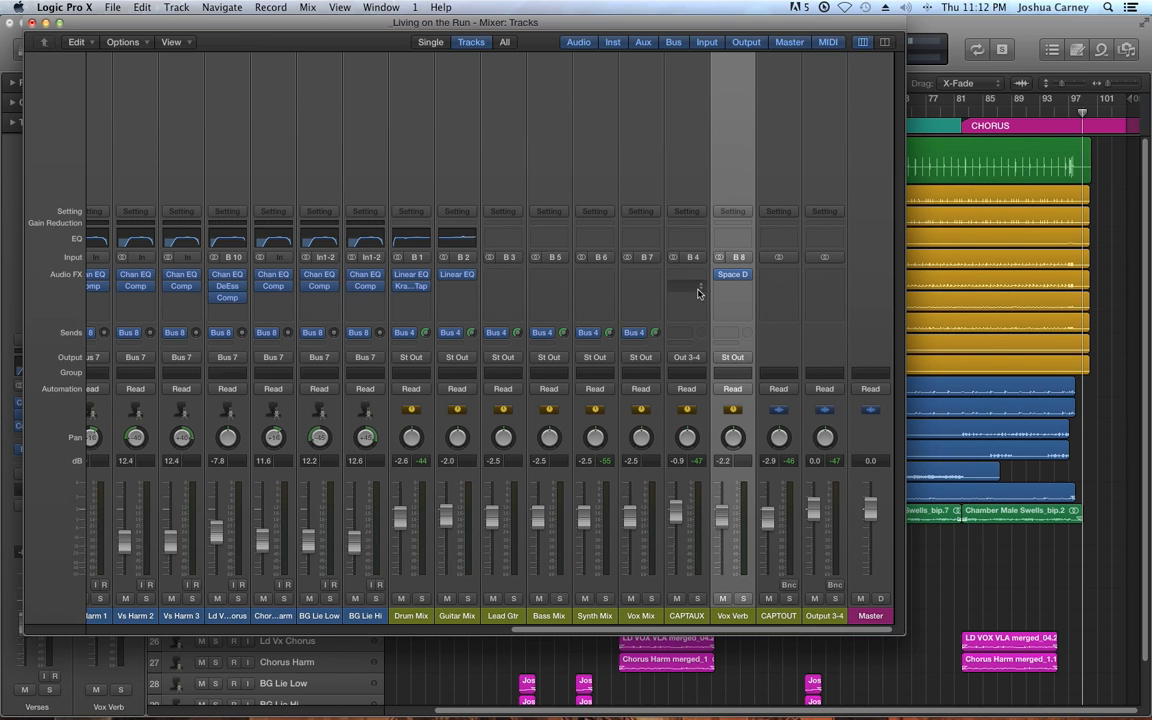
{"action": "left_click", "coordinate": [727, 276]}
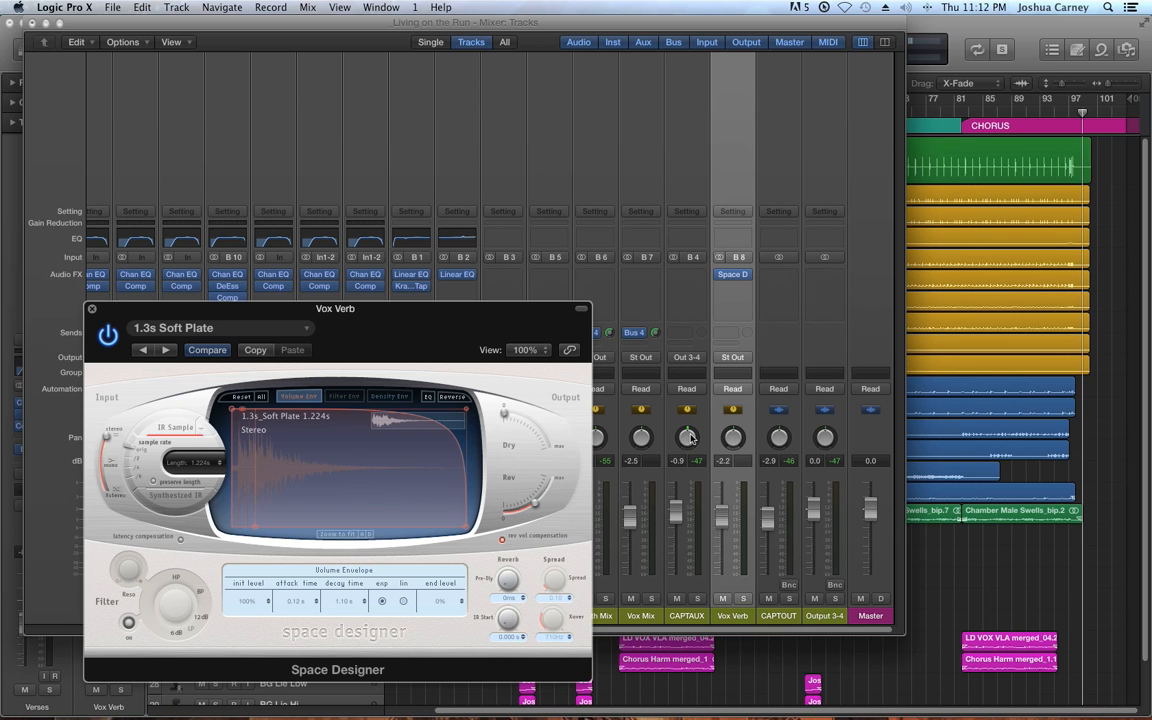
{"action": "key", "text": "super+w"}
Select the vocal channels from Verses through BG Lie Hi and raise their Bus 8 send levels together
{"action": "scroll", "coordinate": [565, 575], "scroll_direction": "left", "scroll_amount": 5}
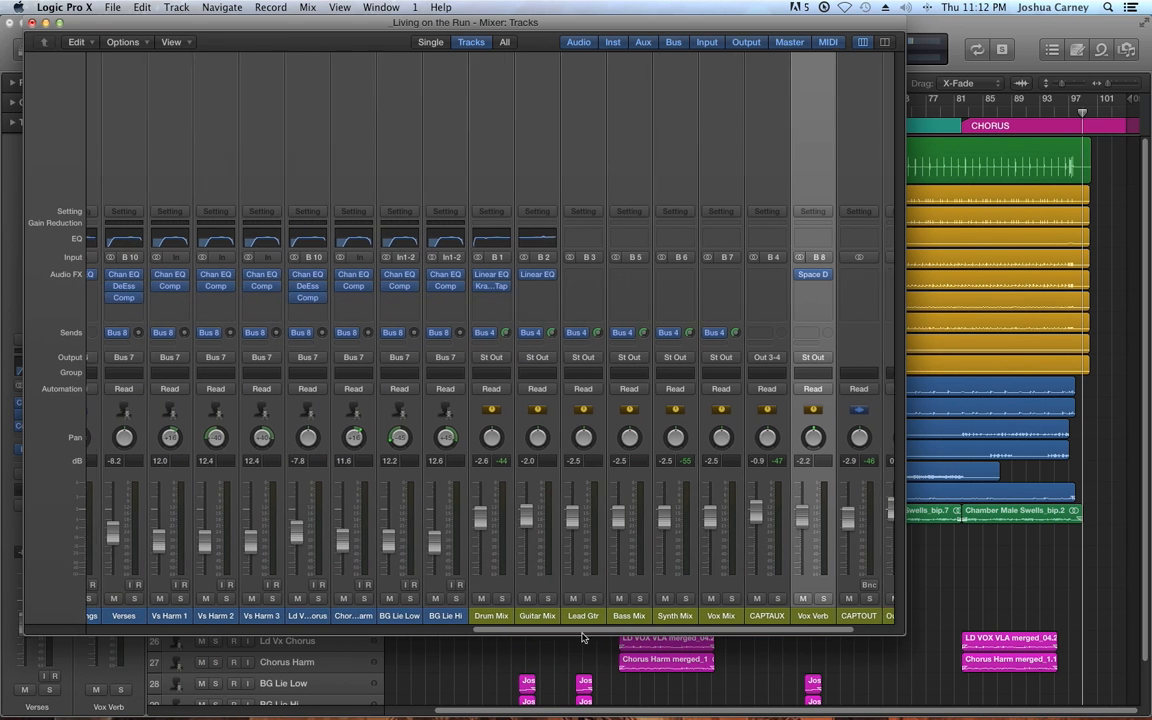
{"action": "left_click_drag", "start_coordinate": [149, 615], "coordinate": [475, 620]}
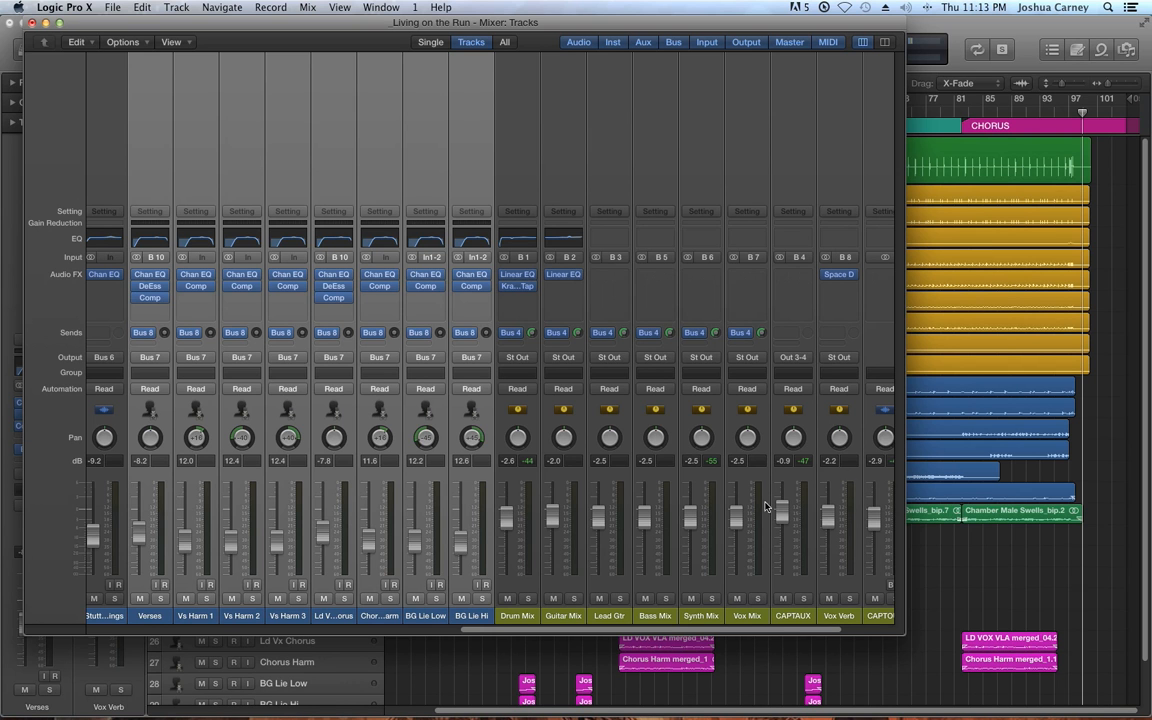
{"action": "mouse_move", "coordinate": [163, 332]}
{"action": "left_mouse_down"}
{"action": "mouse_move", "coordinate": [163, 310]}
{"action": "mouse_move", "coordinate": [165, 335]}
{"action": "left_mouse_up"}
{"action": "left_click", "coordinate": [165, 334]}
{"action": "left_click_drag", "start_coordinate": [166, 338], "coordinate": [180, 392]}
{"action": "left_click", "coordinate": [109, 617]}
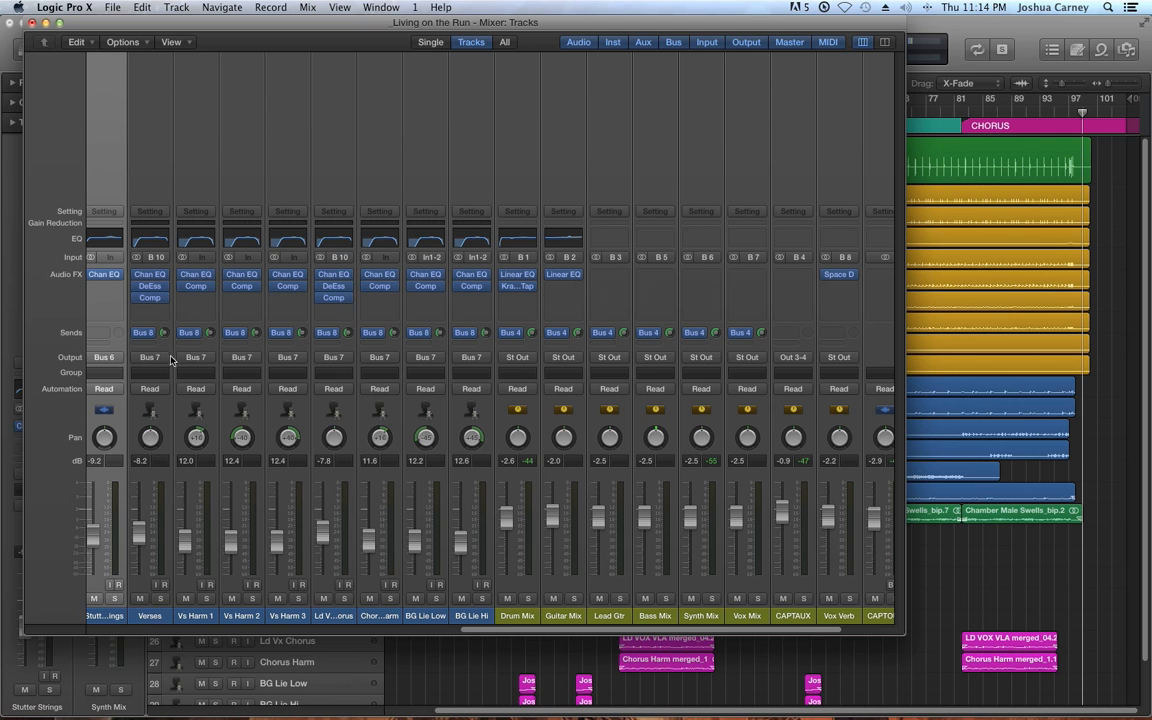
{"action": "left_click", "coordinate": [155, 615]}
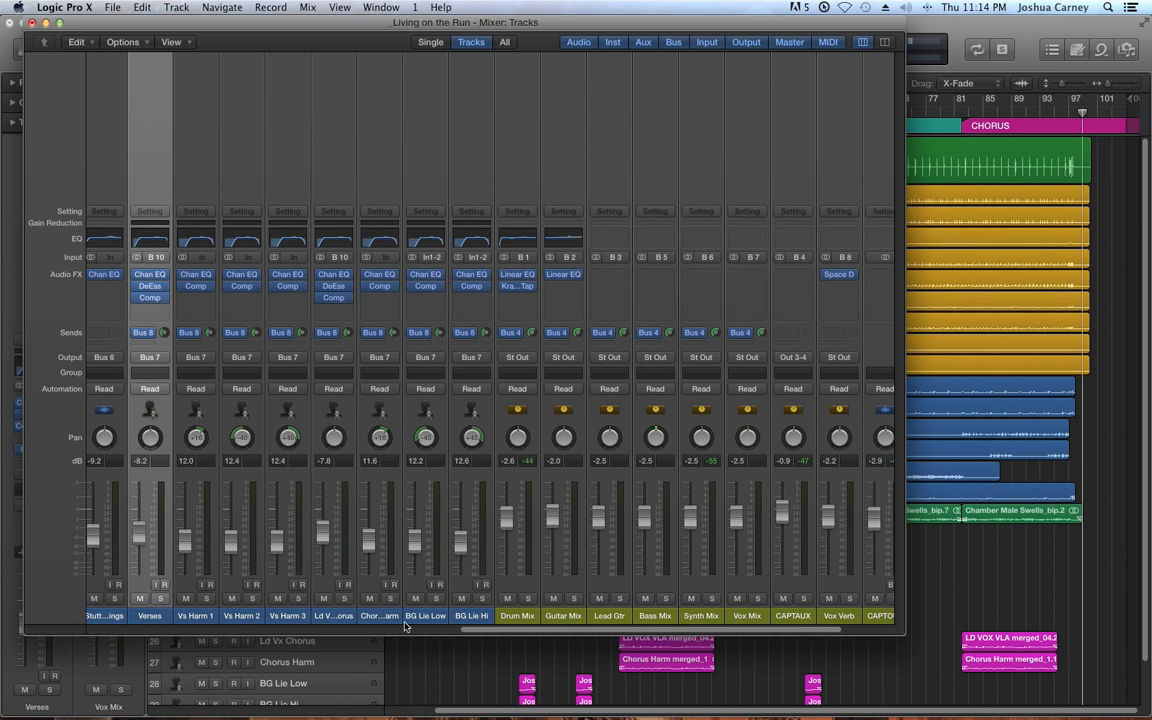
{"action": "left_click", "coordinate": [338, 616]}
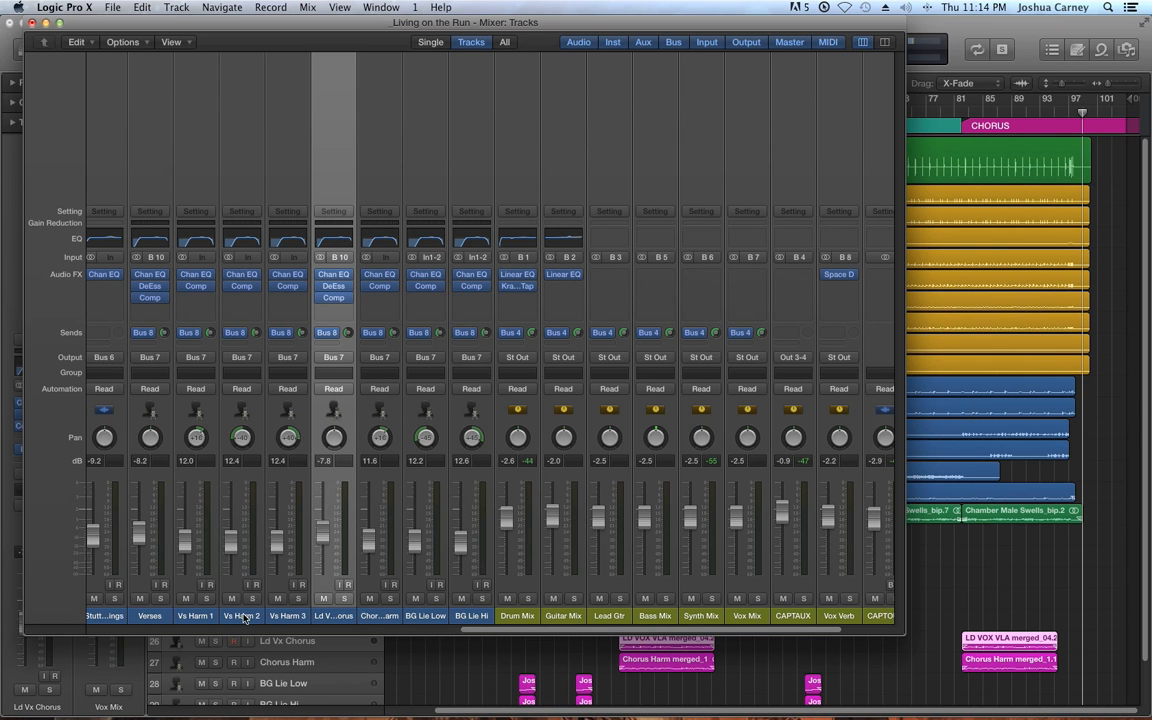
Set the Bus 8 sends to -16.8 dB on Vs Harm 1 through 3 and -16.6 dB on Chorus Harm, BG Lie Low and BG Lie Hi
{"action": "left_click", "coordinate": [195, 617]}
{"action": "left_click", "coordinate": [279, 621], "text": "shift"}
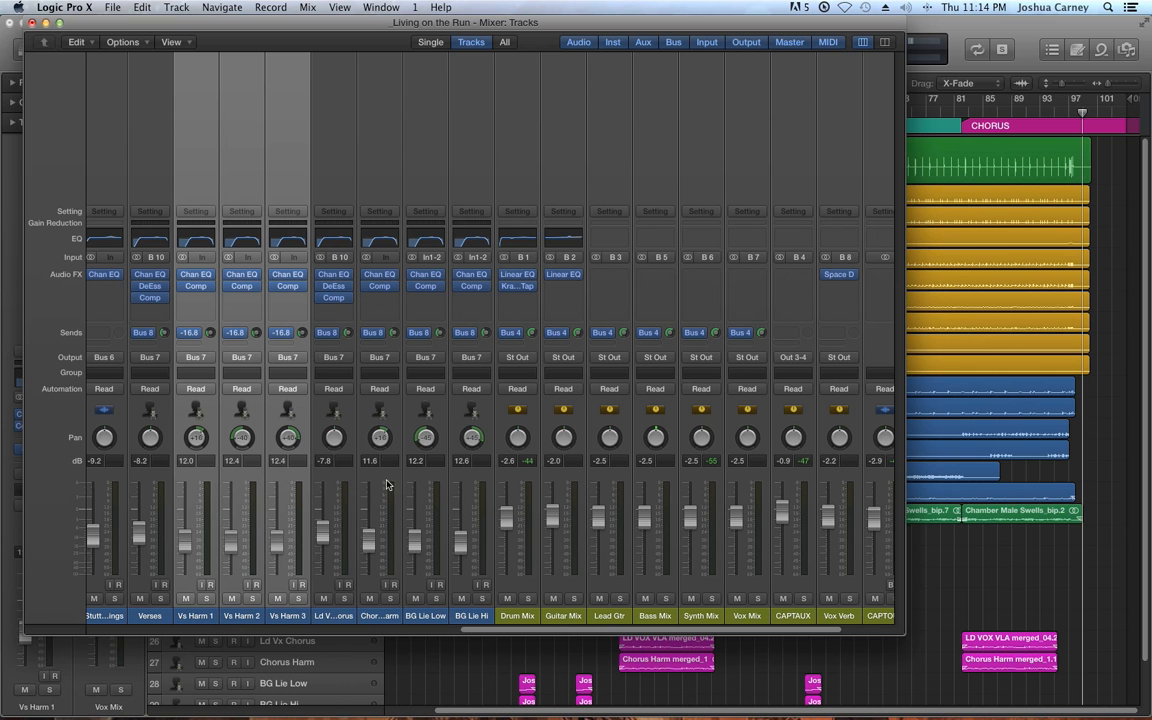
{"action": "left_click", "coordinate": [379, 616]}
{"action": "left_click", "coordinate": [471, 616], "text": "shift"}
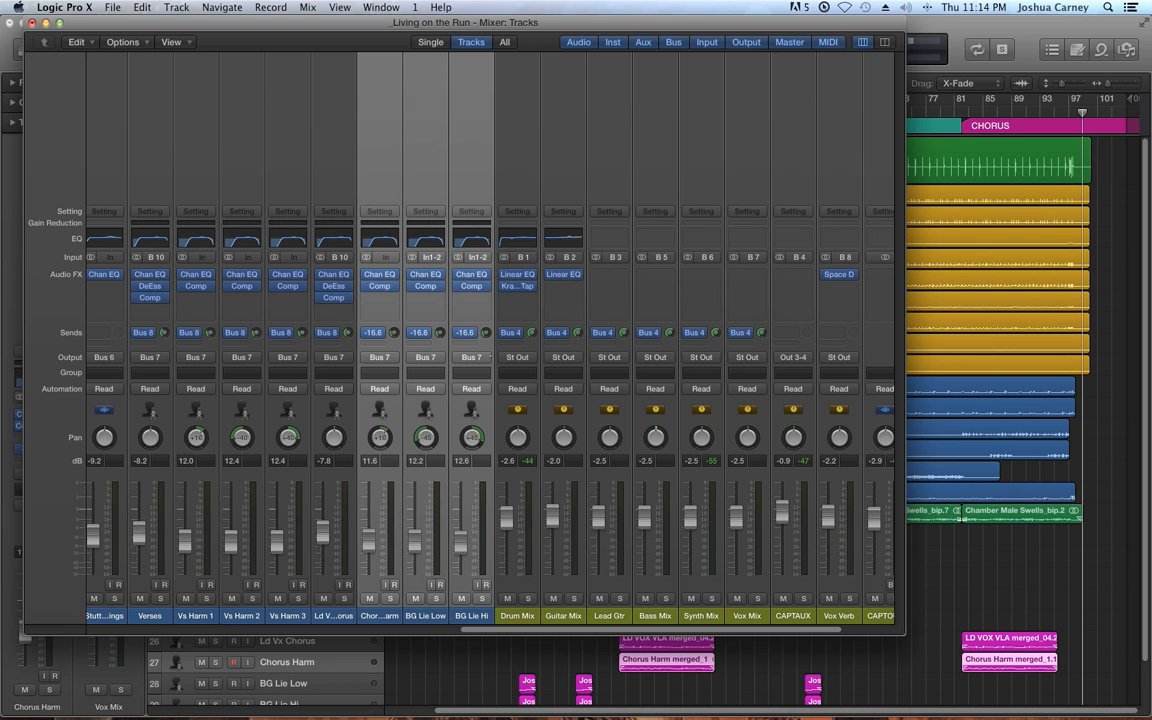
Solo all vocal channels from Verses through BG Lie Hi and move the Mixer window aside to uncover the arrangement
{"action": "left_click", "coordinate": [122, 616]}
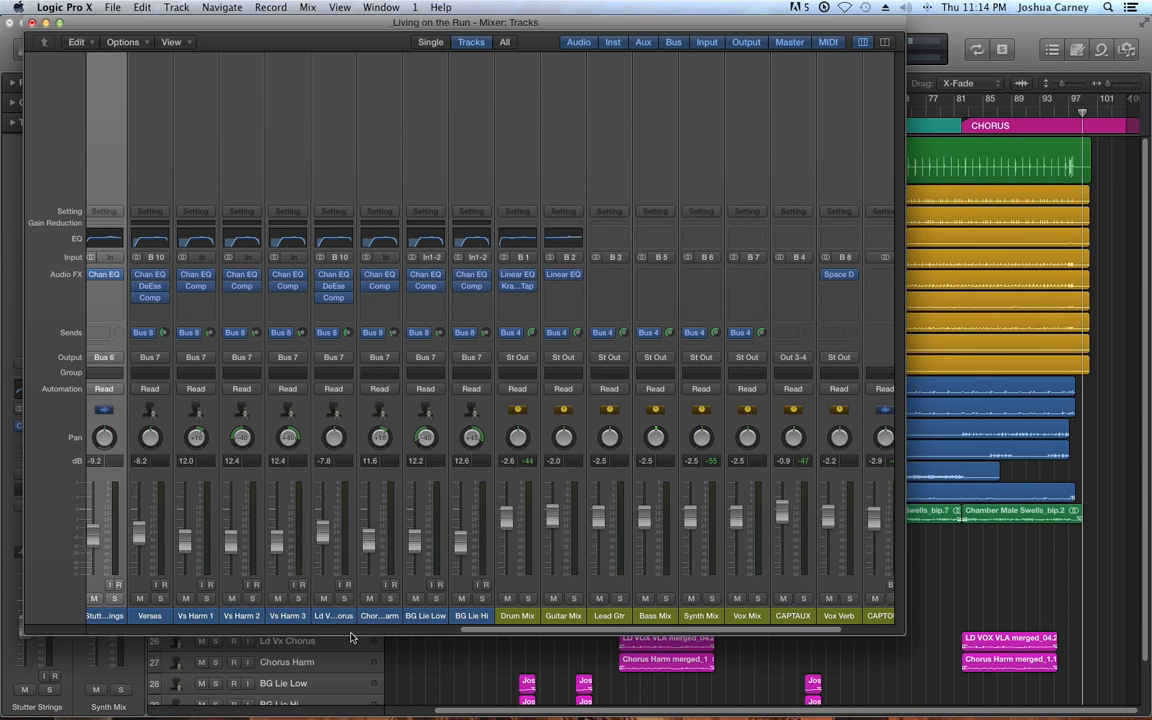
{"action": "left_click_drag", "start_coordinate": [148, 621], "coordinate": [463, 616]}
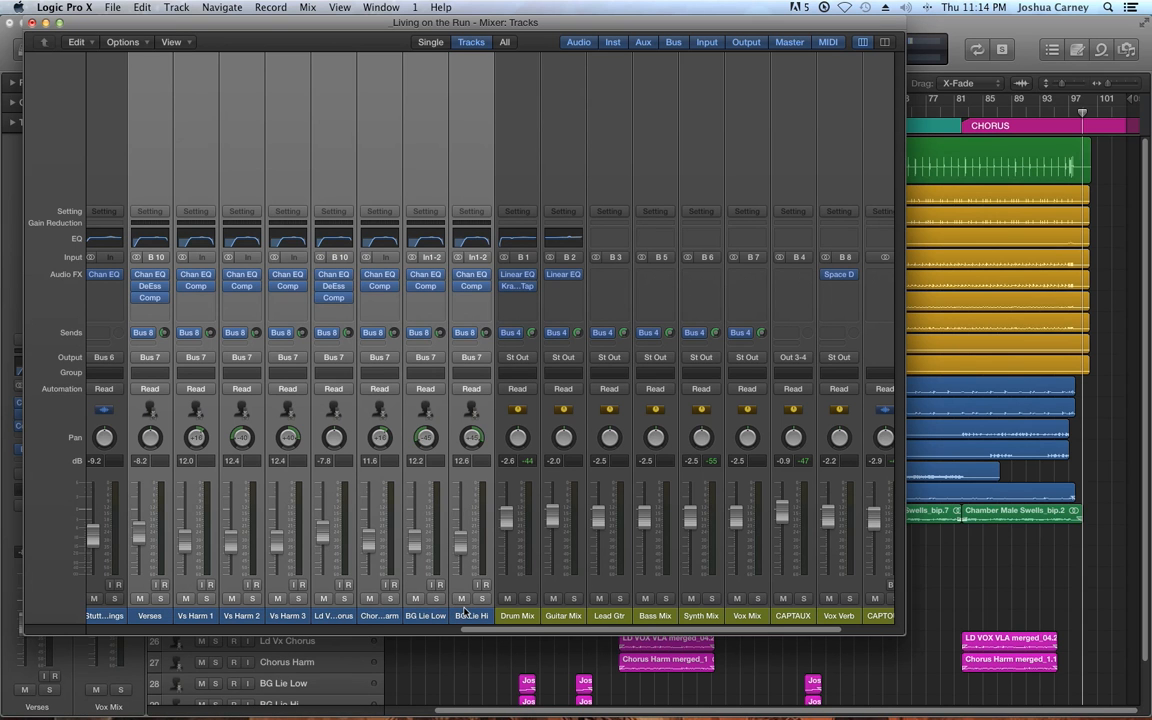
{"action": "left_click", "coordinate": [480, 599]}
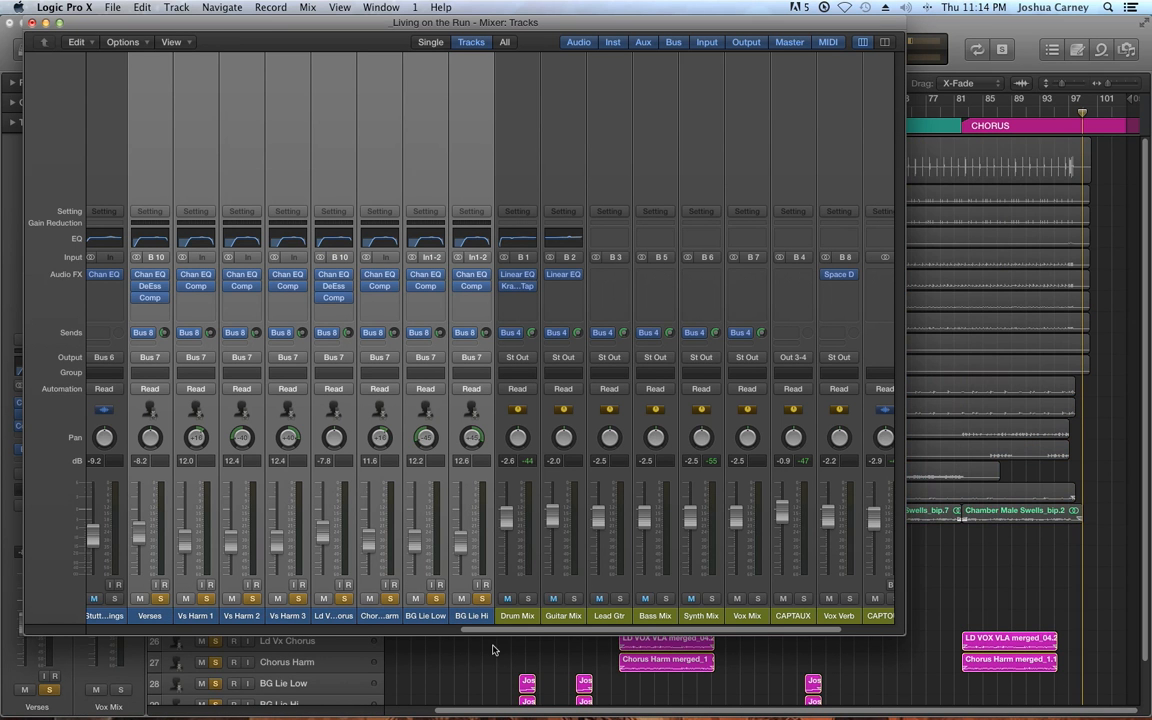
{"action": "left_click_drag", "start_coordinate": [853, 26], "coordinate": [861, 601]}
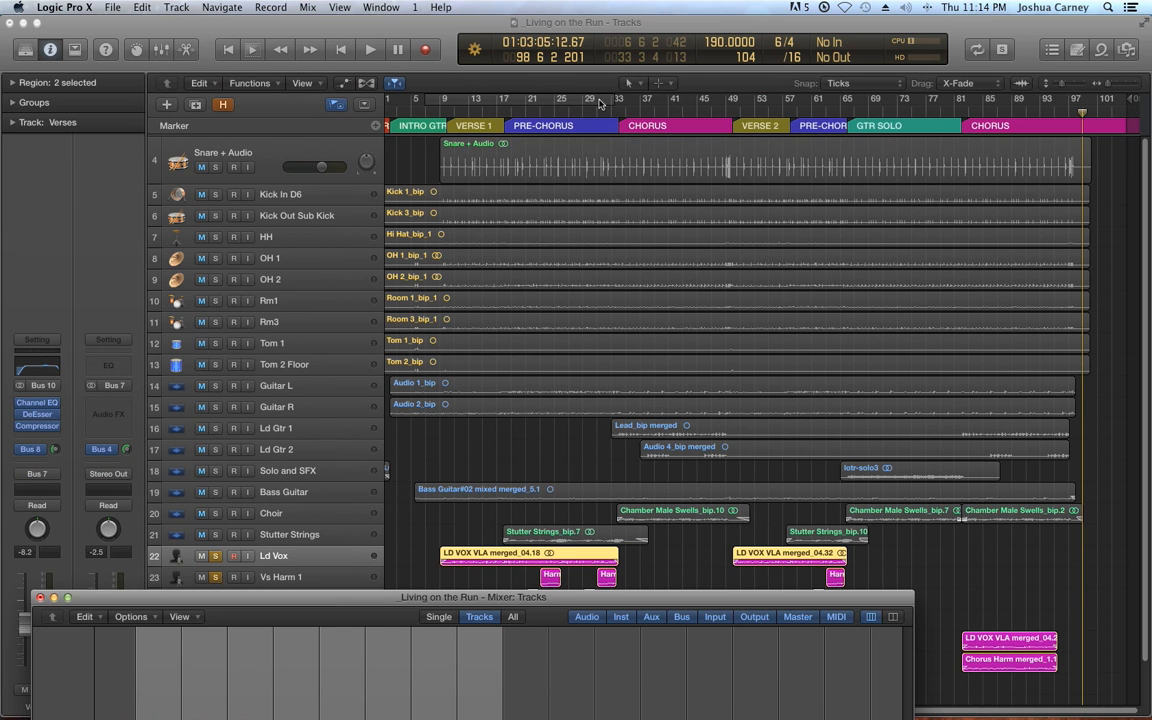
Set a cycle range spanning the first Pre-Chorus and Chorus, bring the Mixer back and play the soloed vocals
{"action": "left_click_drag", "start_coordinate": [509, 103], "coordinate": [732, 109]}
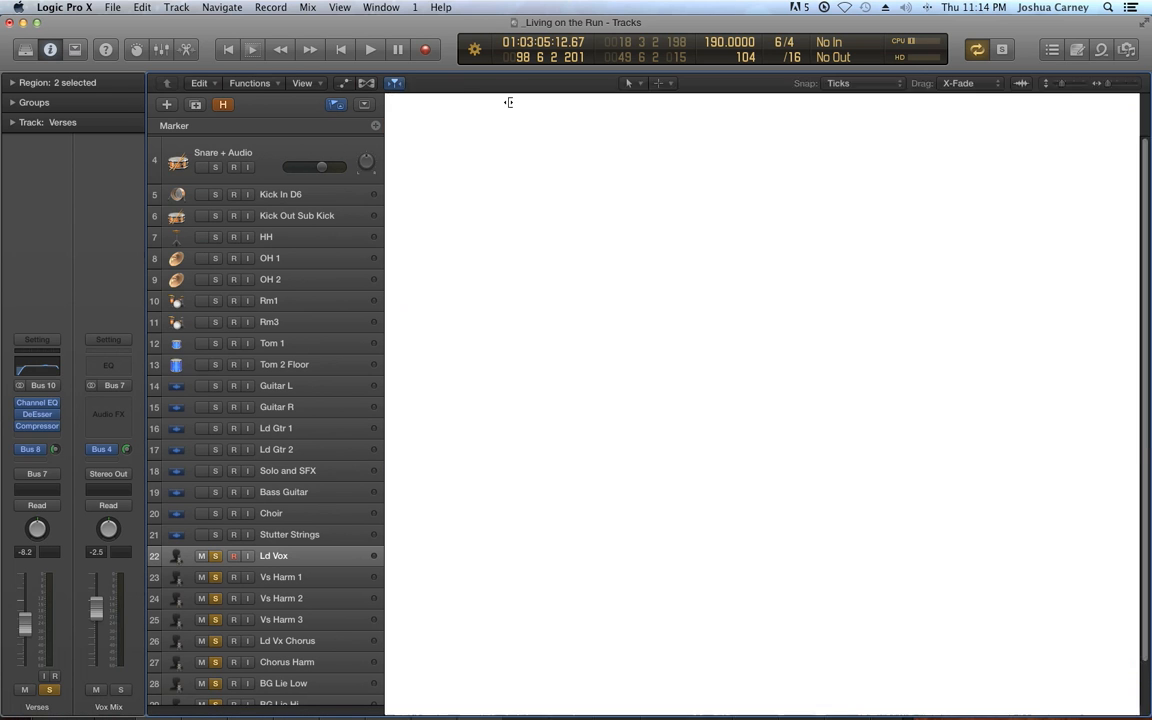
{"action": "left_click_drag", "start_coordinate": [508, 102], "coordinate": [506, 102]}
{"action": "left_click_drag", "start_coordinate": [733, 98], "coordinate": [735, 98]}
{"action": "key", "text": "super+2"}
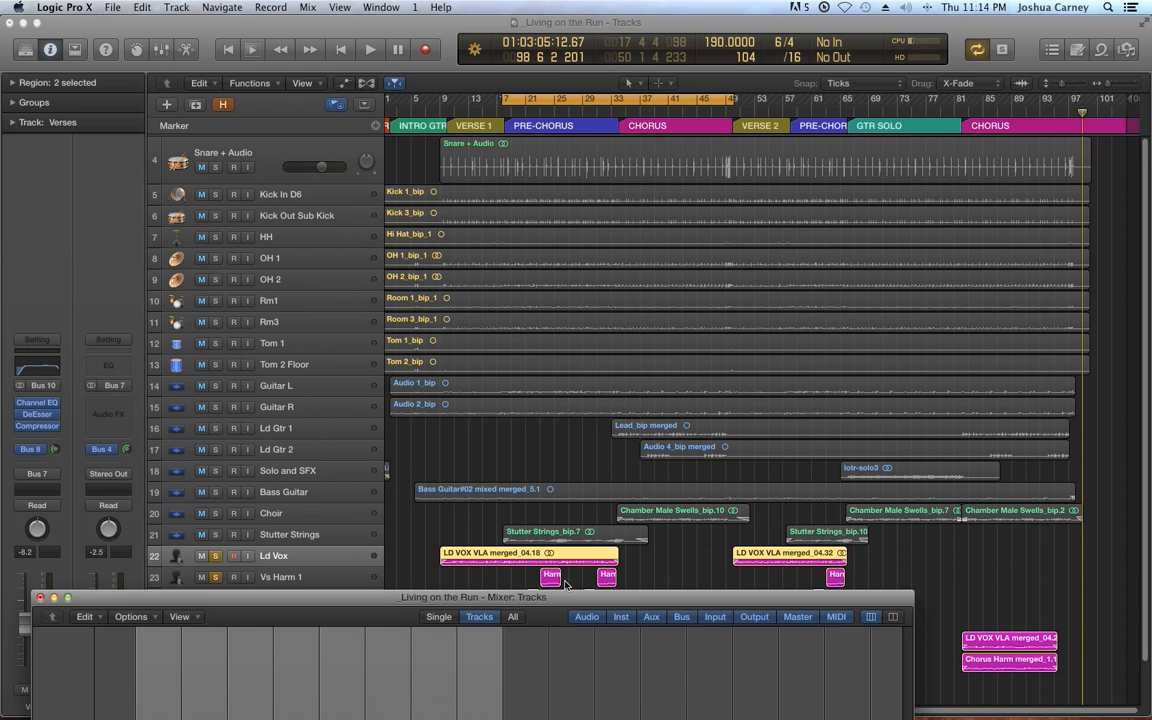
{"action": "key", "text": "space"}
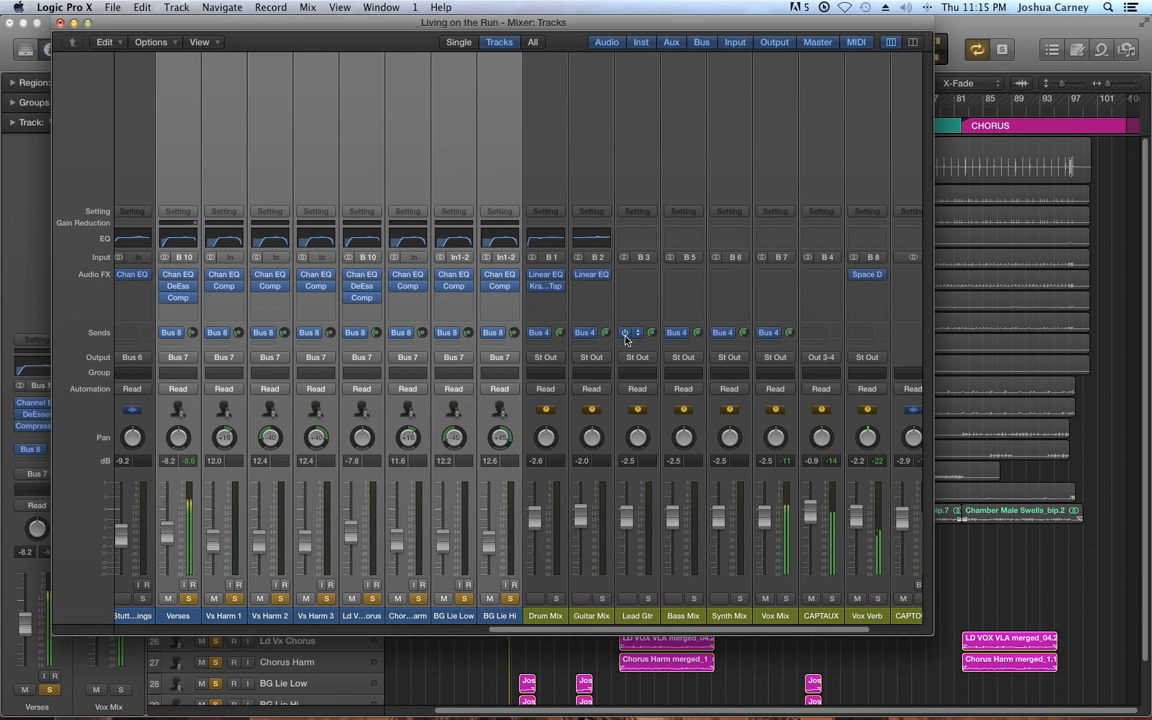
Widen the Mixer to show the channels through Master, and unsolo the vocal channels
{"action": "left_click_drag", "start_coordinate": [930, 637], "coordinate": [1037, 632]}
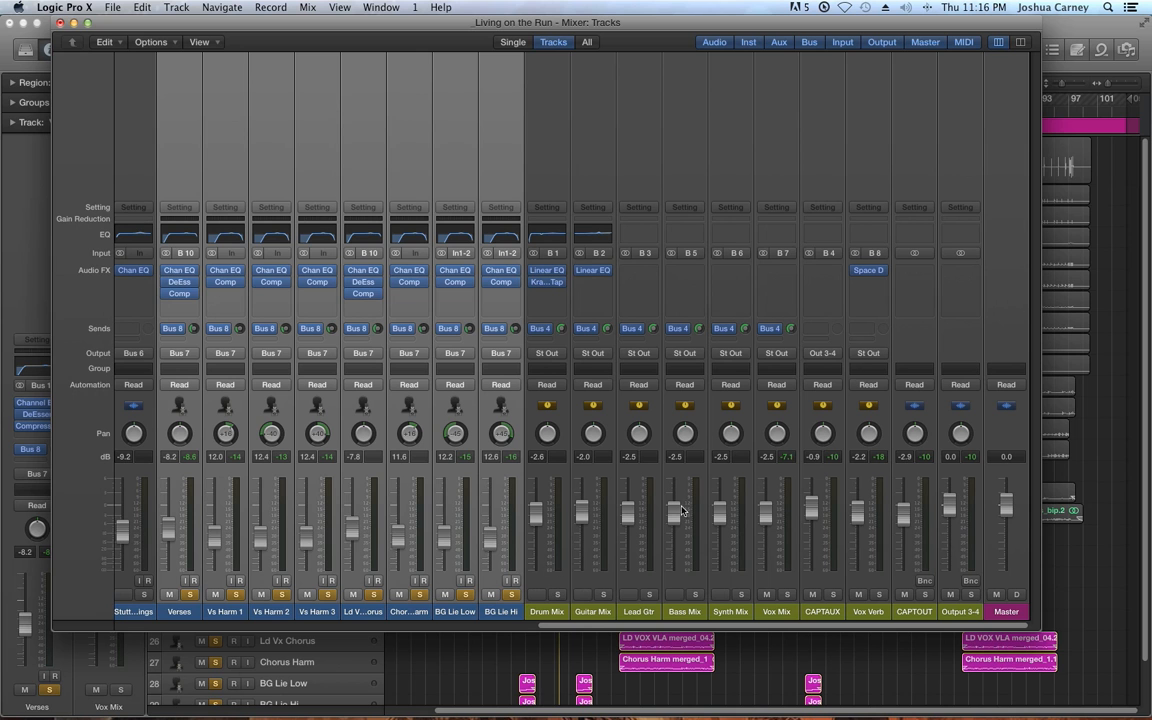
{"action": "left_click", "coordinate": [191, 595]}
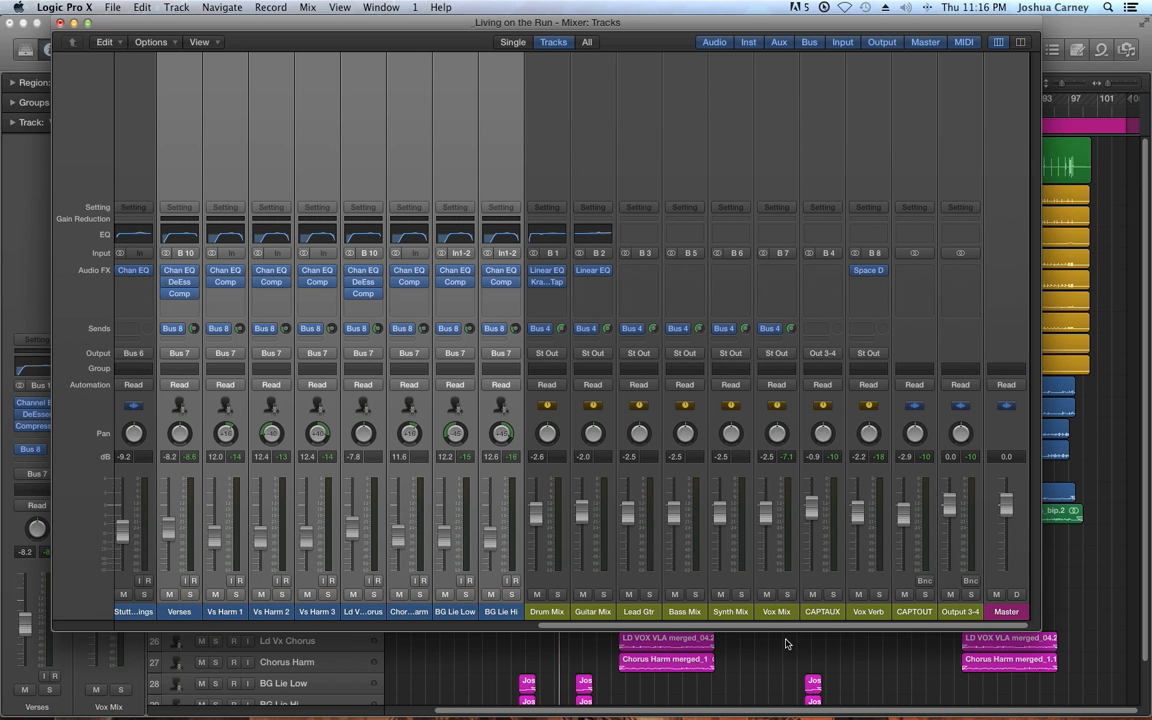
Solo the Vox Verb channel, lower its fader to -5.8 dB, and unsolo it
{"action": "left_click", "coordinate": [879, 596]}
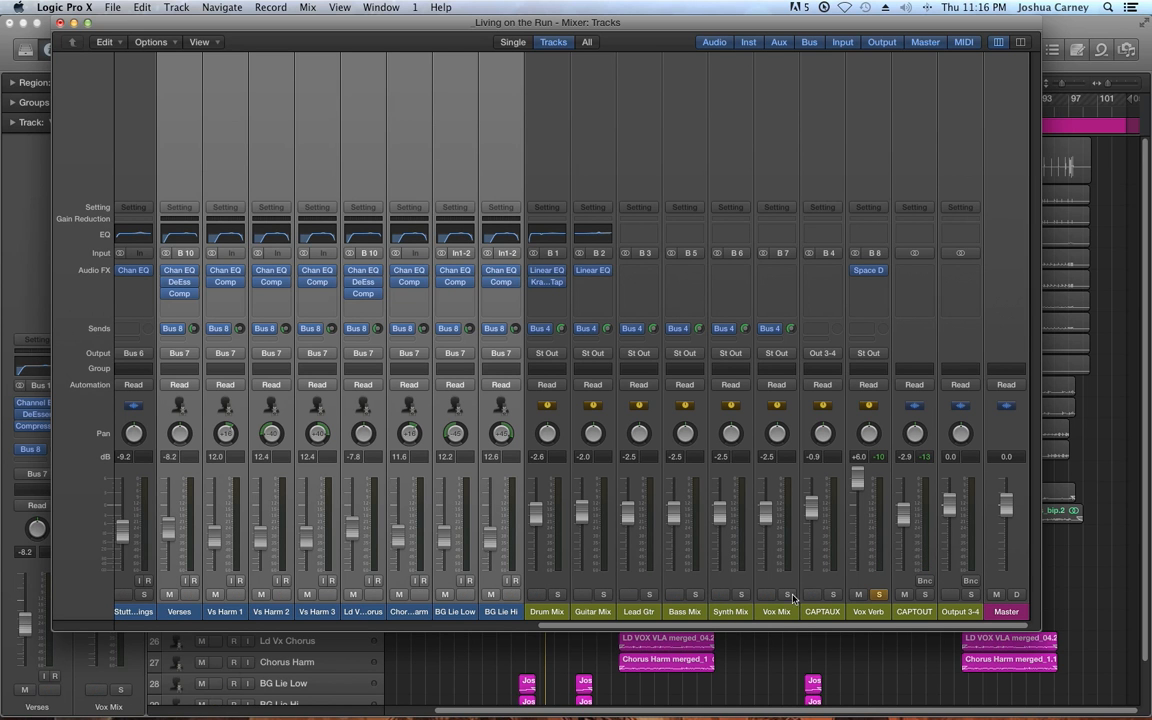
{"action": "left_click_drag", "start_coordinate": [855, 497], "coordinate": [855, 535]}
{"action": "left_click", "coordinate": [880, 595]}
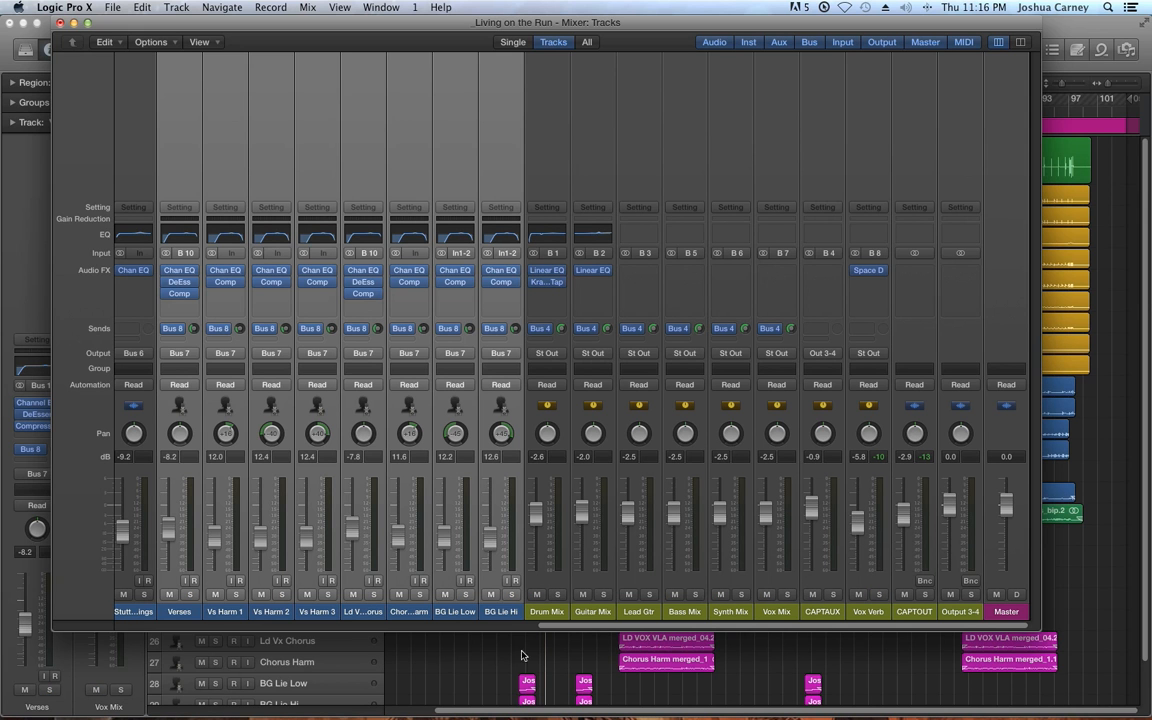
Solo the vocal channels together with Vox Verb and reselect the channels from Verses through BG Lie Hi
{"action": "left_click", "coordinate": [188, 596]}
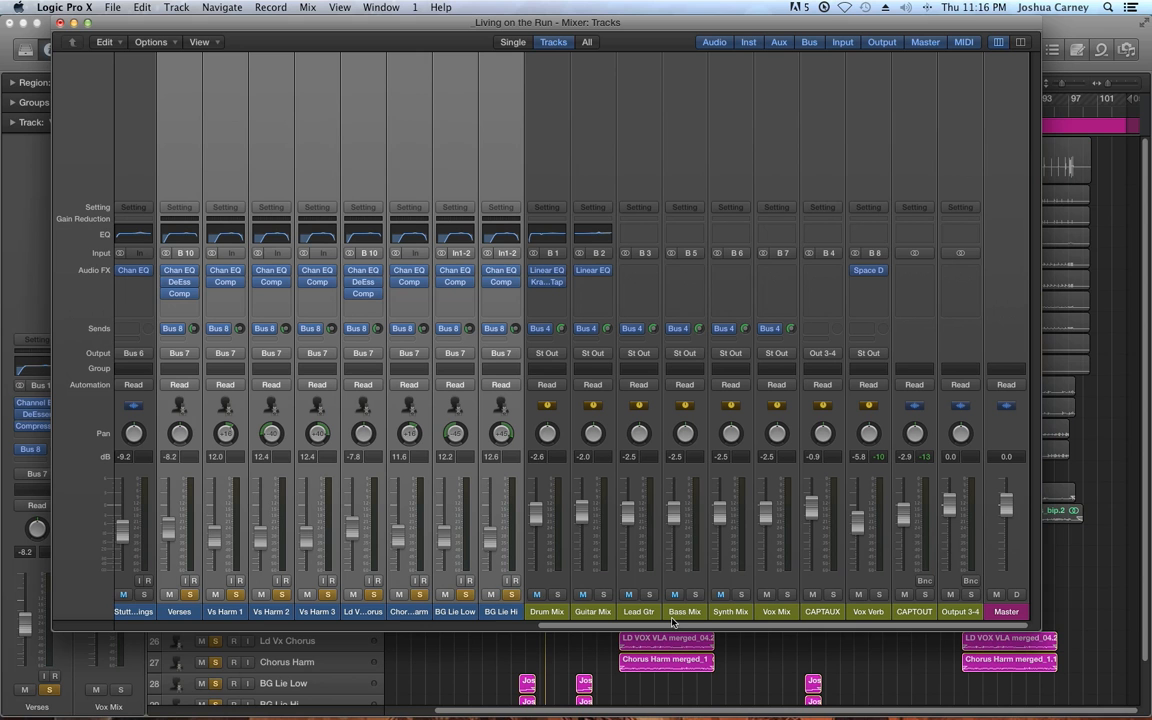
{"action": "left_click", "coordinate": [879, 595]}
{"action": "left_click", "coordinate": [848, 548]}
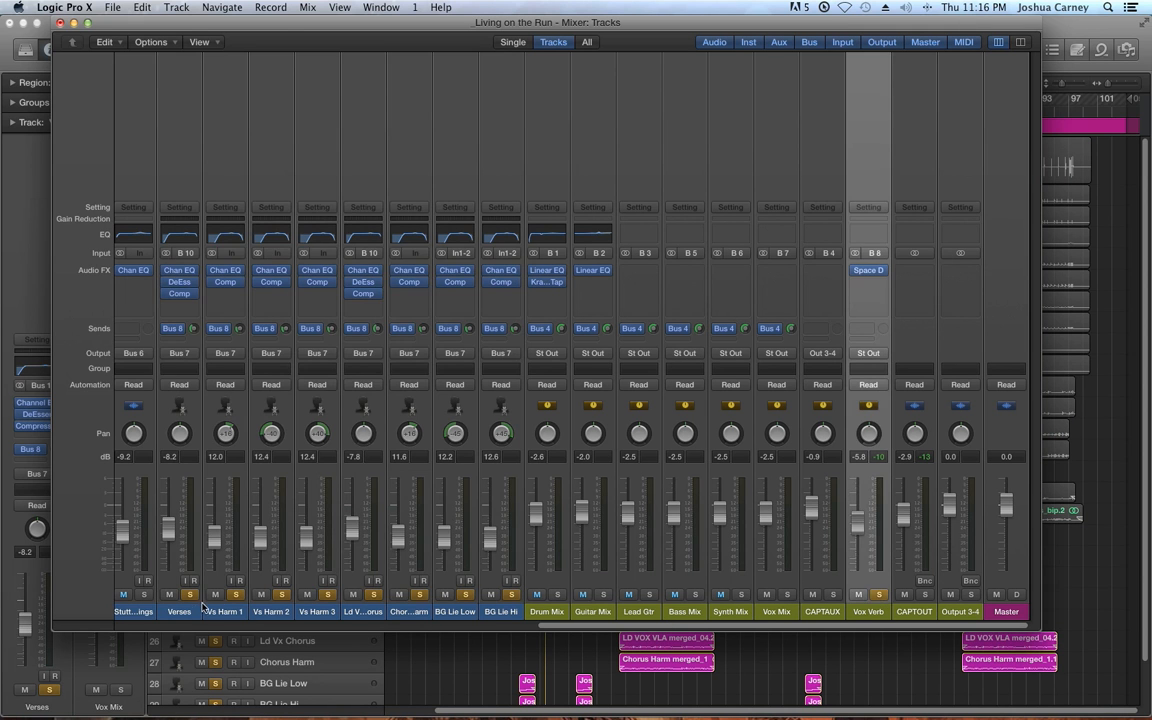
{"action": "left_click_drag", "start_coordinate": [200, 550], "coordinate": [507, 596]}
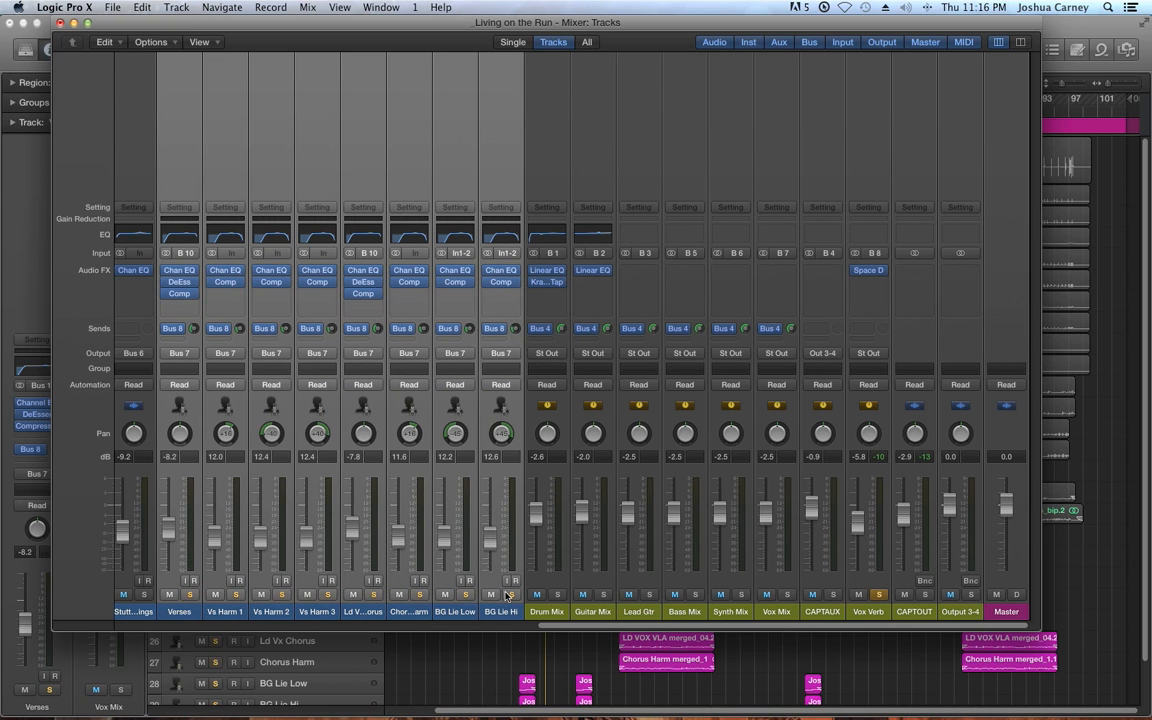
Clear the channel solos, set the Vox Verb fader to -1.5 dB and reset the peak level indicators
{"action": "left_click_drag", "start_coordinate": [850, 543], "coordinate": [850, 521]}
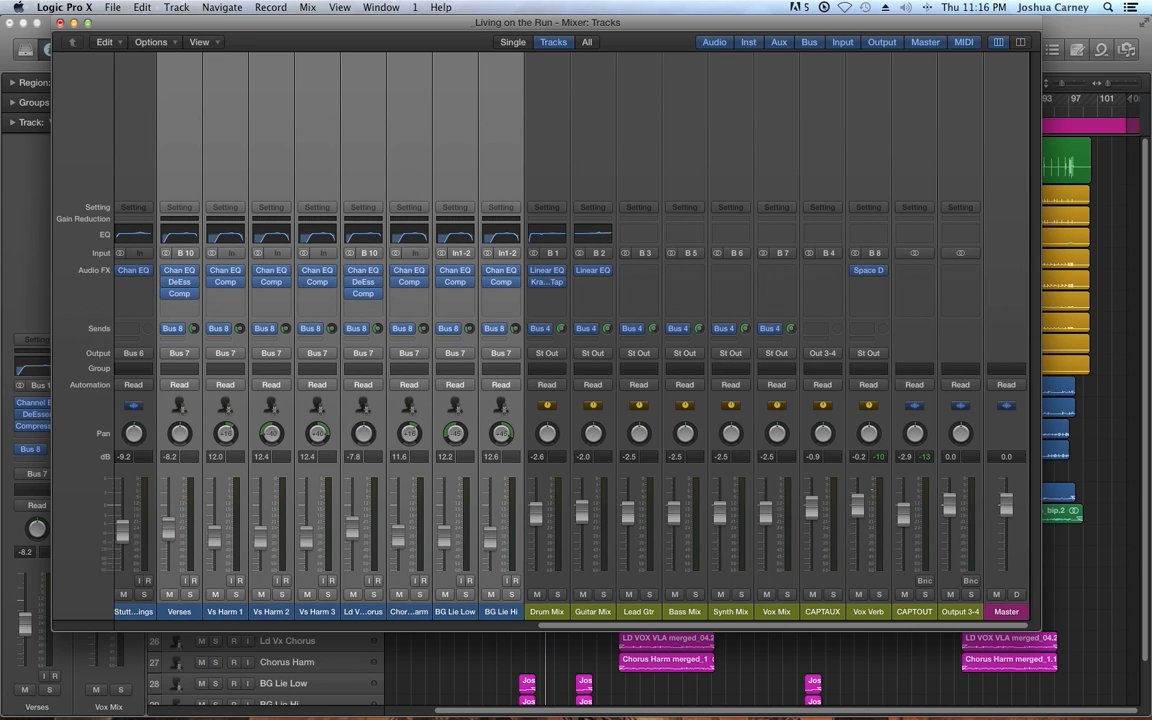
{"action": "mouse_move", "coordinate": [857, 507]}
{"action": "left_mouse_down"}
{"action": "mouse_move", "coordinate": [865, 520]}
{"action": "mouse_move", "coordinate": [857, 511]}
{"action": "left_mouse_up"}
{"action": "left_click", "coordinate": [557, 457]}
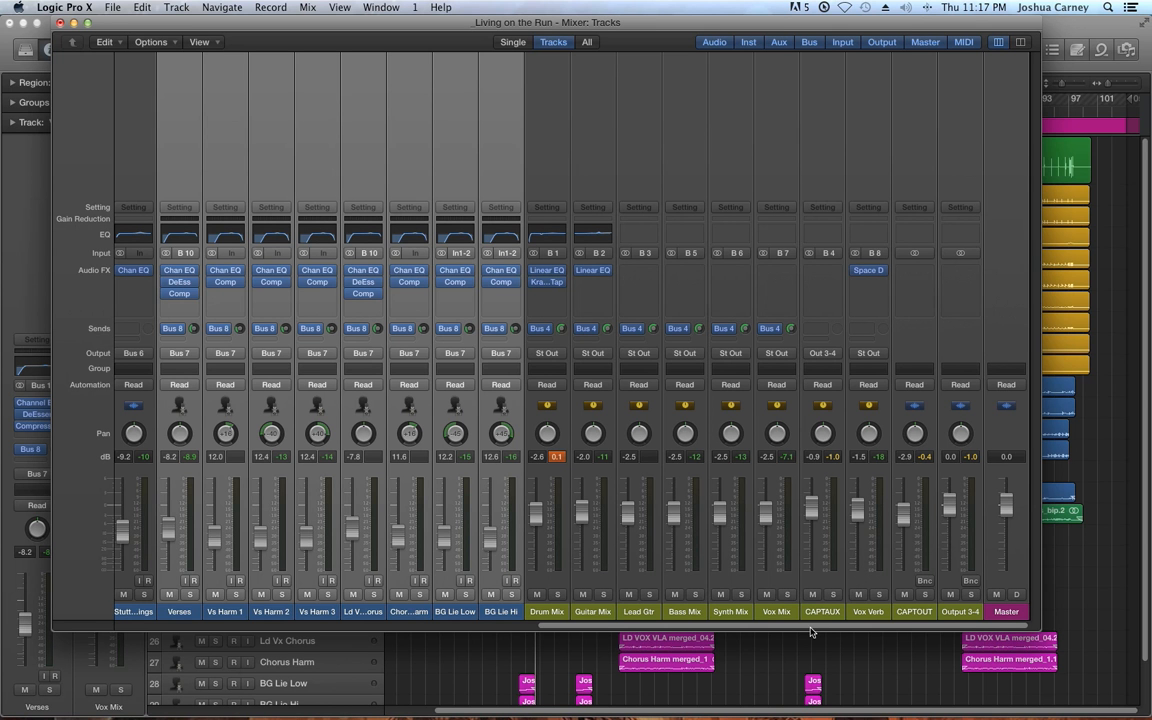
Select the drum channels from Snare+ through Tom 2 Floor and assign a Bus 9 send to all of them
{"action": "scroll", "coordinate": [812, 632], "scroll_direction": "left", "scroll_amount": 10}
{"action": "left_click_drag", "start_coordinate": [578, 658], "coordinate": [910, 664]}
{"action": "scroll", "coordinate": [812, 567], "scroll_direction": "left", "scroll_amount": 10}
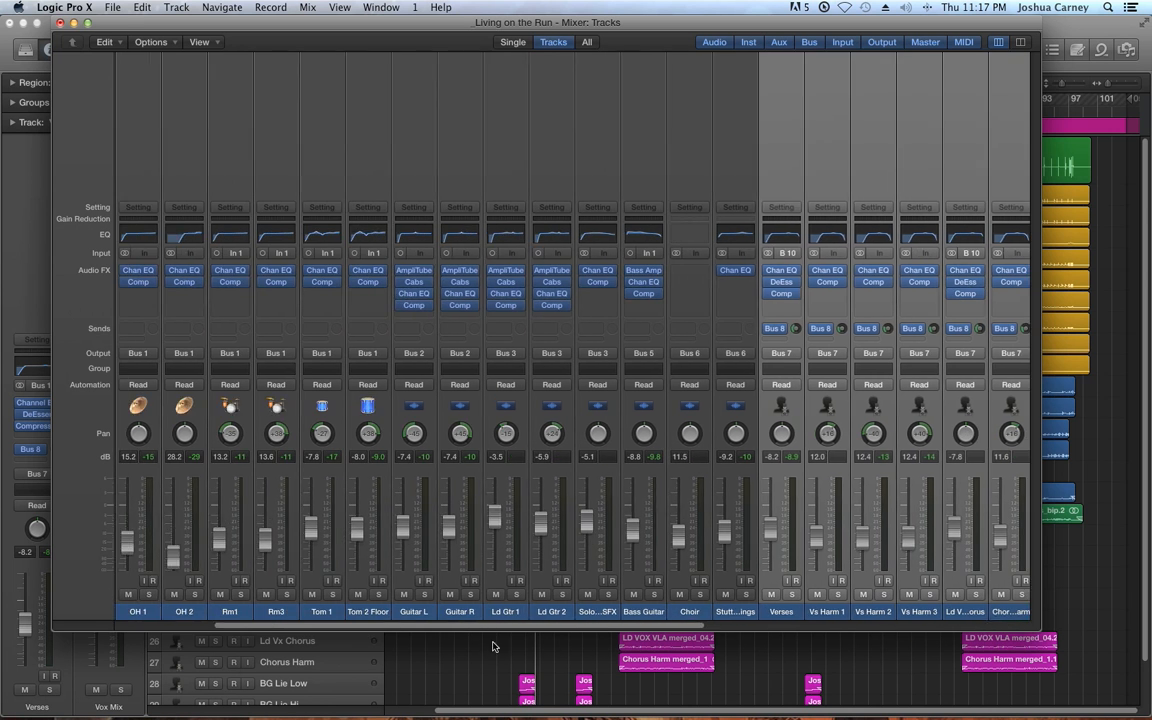
{"action": "left_click_drag", "start_coordinate": [137, 614], "coordinate": [542, 617]}
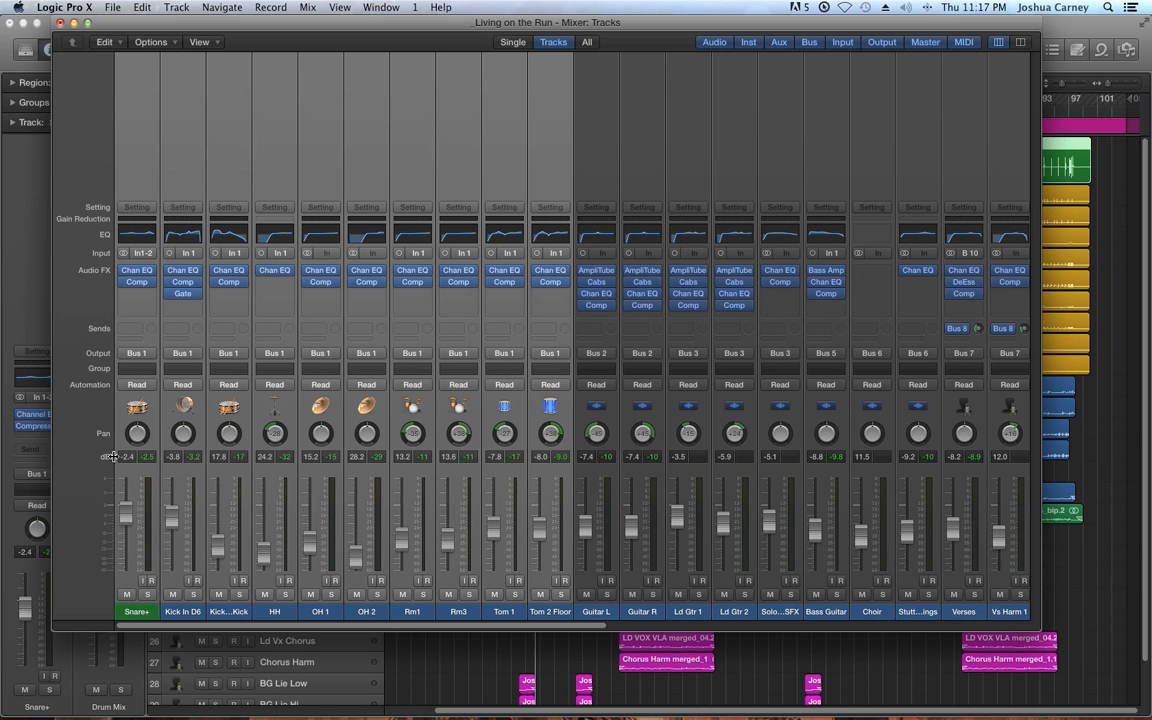
{"action": "left_click", "coordinate": [139, 328]}
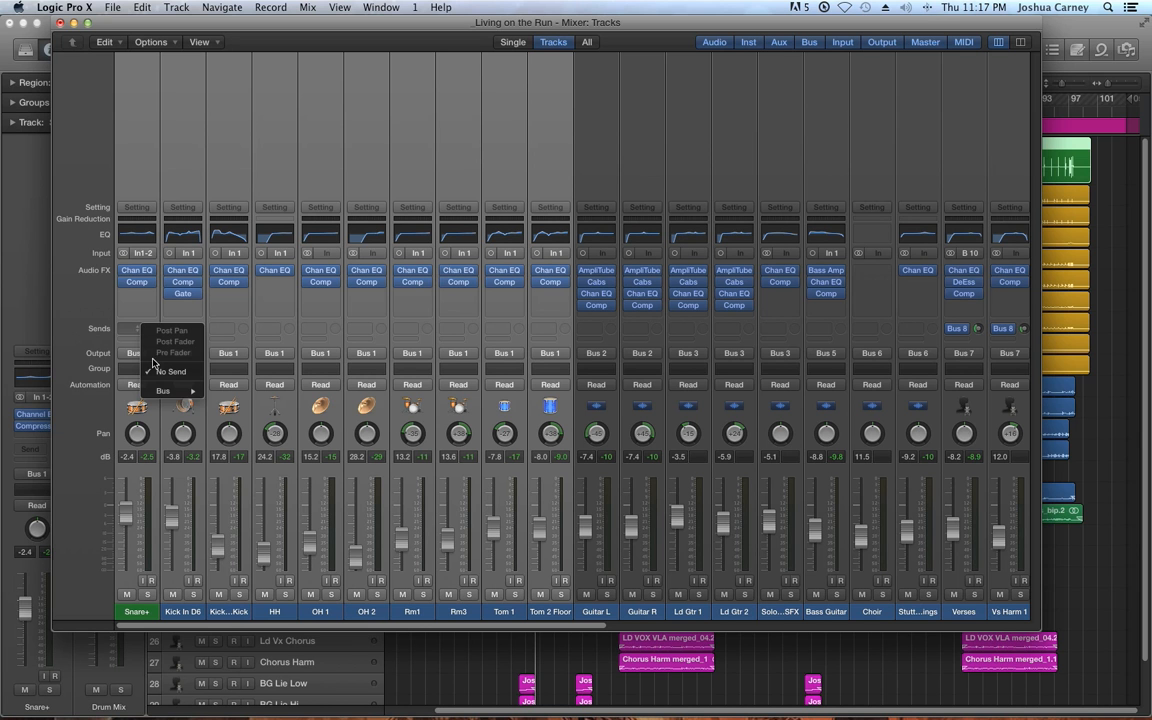
{"action": "mouse_move", "coordinate": [170, 390]}
{"action": "left_click", "coordinate": [259, 482]}
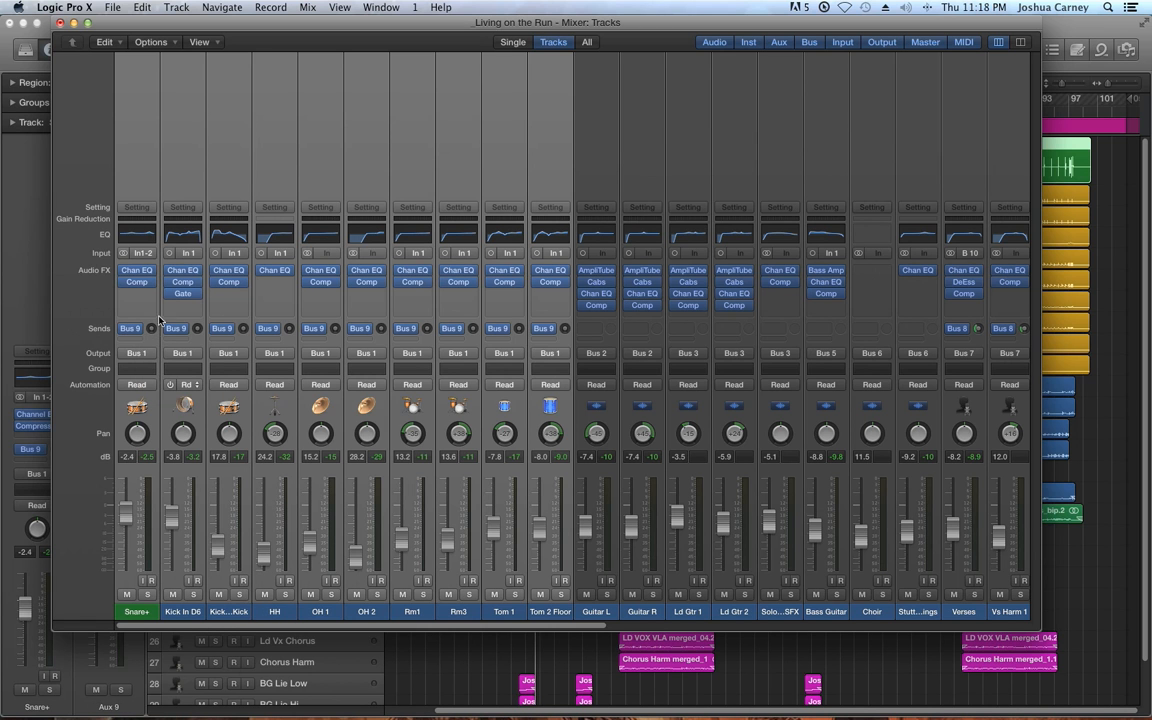
Raise the Bus 9 sends on all the selected drum channels to -15.2 dB and solo those channels
{"action": "mouse_move", "coordinate": [152, 328]}
{"action": "left_mouse_down"}
{"action": "mouse_move", "coordinate": [161, 338]}
{"action": "mouse_move", "coordinate": [151, 321]}
{"action": "left_mouse_up"}
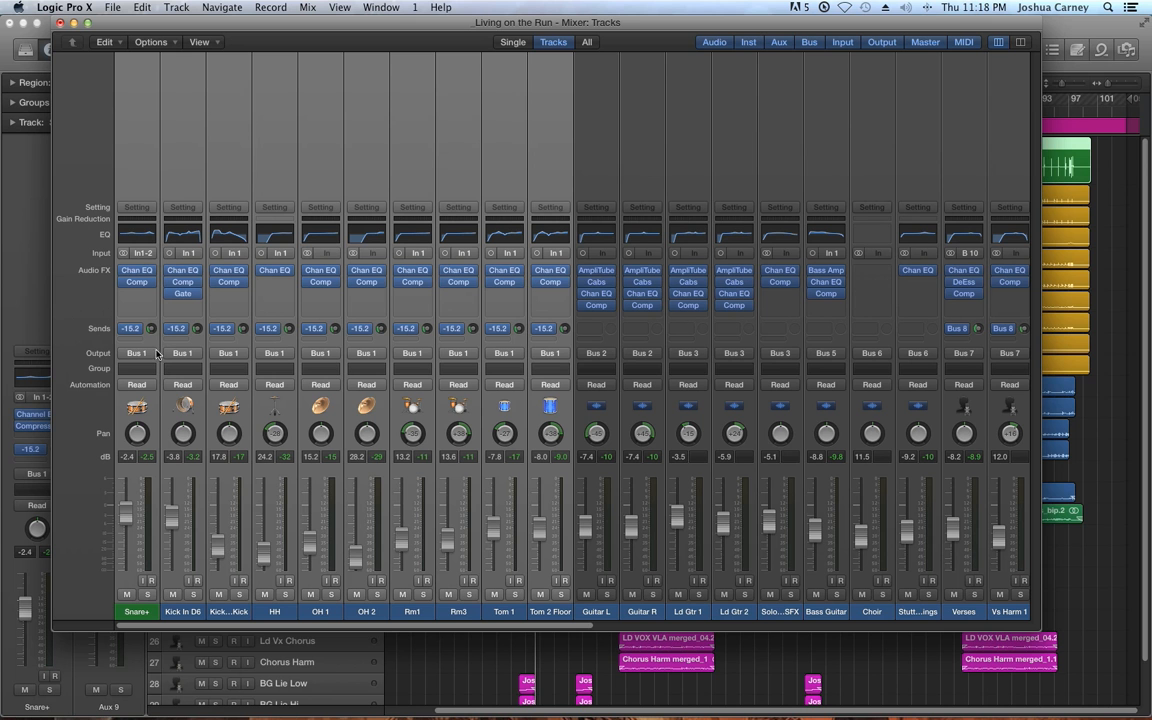
{"action": "left_click", "coordinate": [149, 595]}
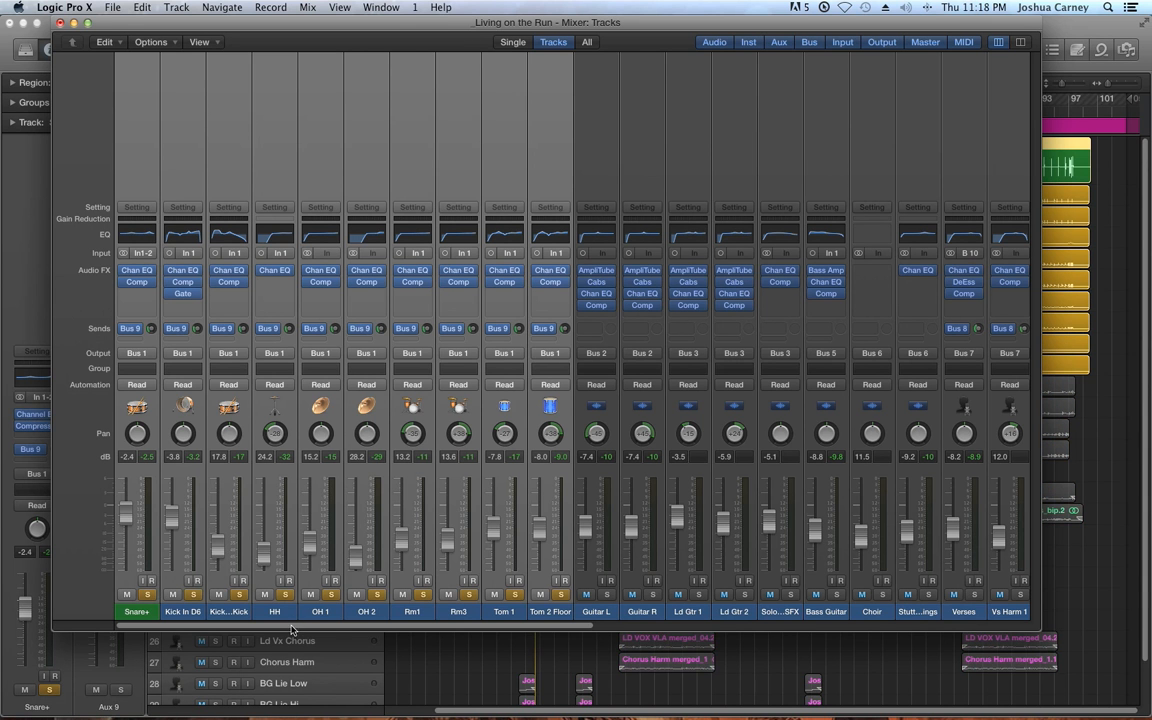
Rename the Aux 9 channel fed by Bus 9 as Drum Verb
{"action": "scroll", "coordinate": [820, 600], "scroll_direction": "right", "scroll_amount": 10}
{"action": "scroll", "coordinate": [820, 630], "scroll_direction": "right", "scroll_amount": 10}
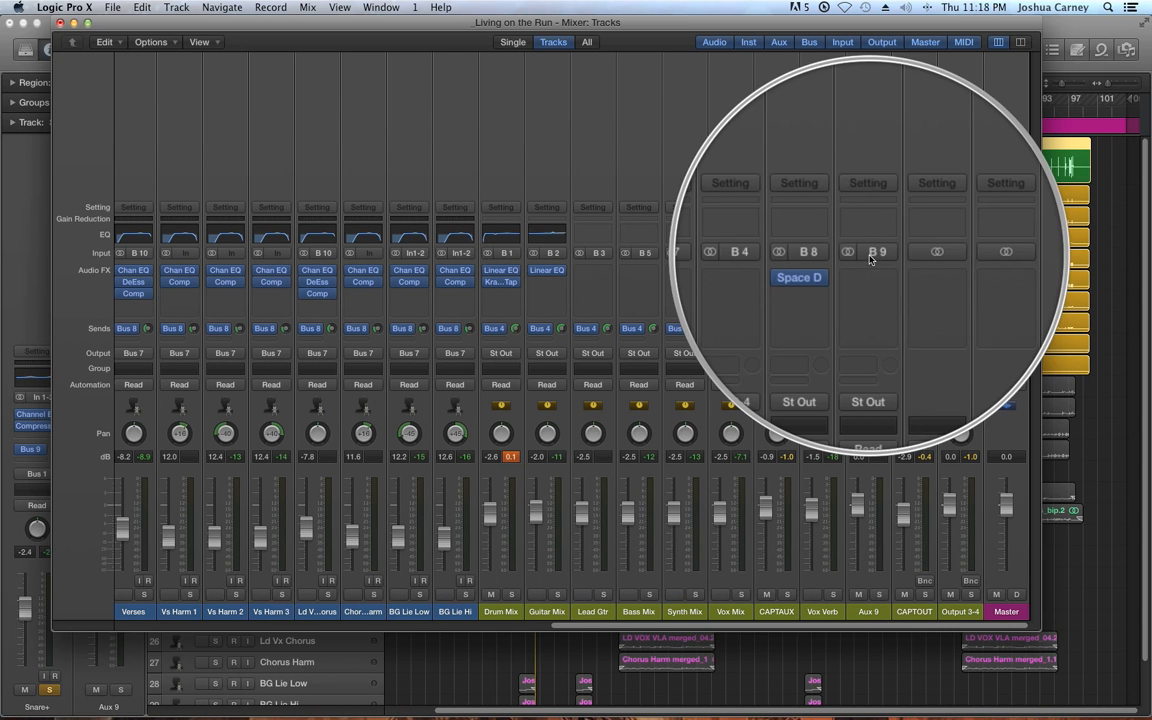
{"action": "double_click", "coordinate": [868, 612]}
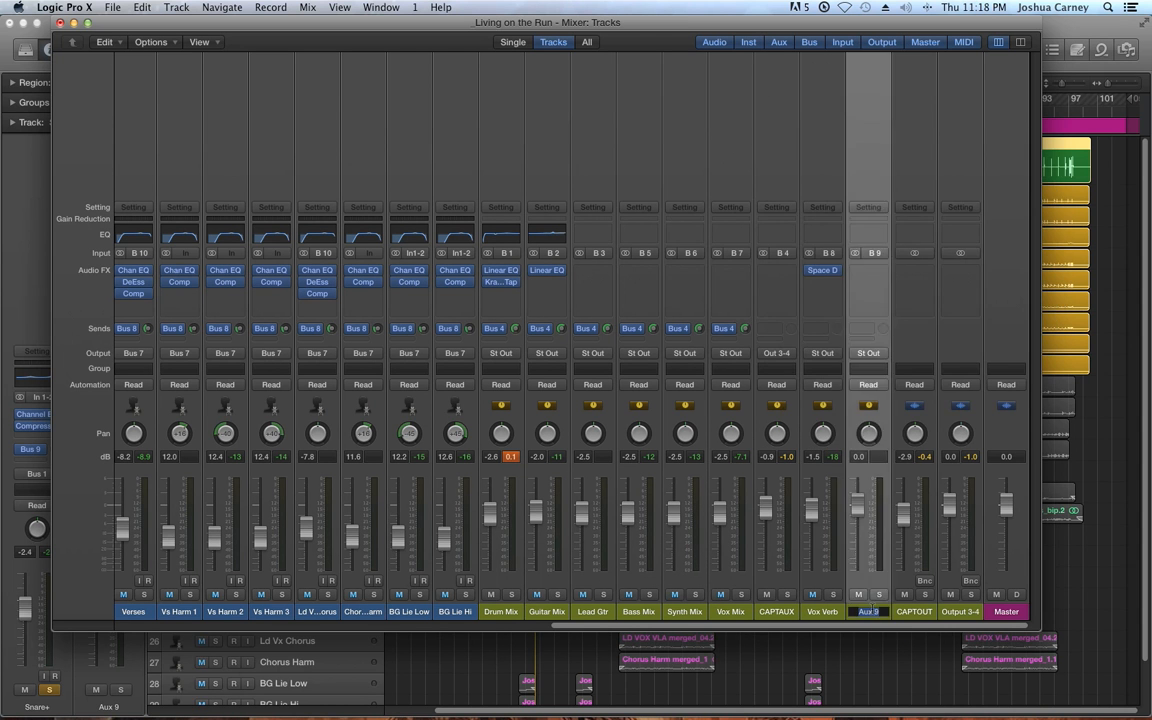
{"action": "type", "text": "Drum Verb"}
{"action": "key", "text": "Return"}
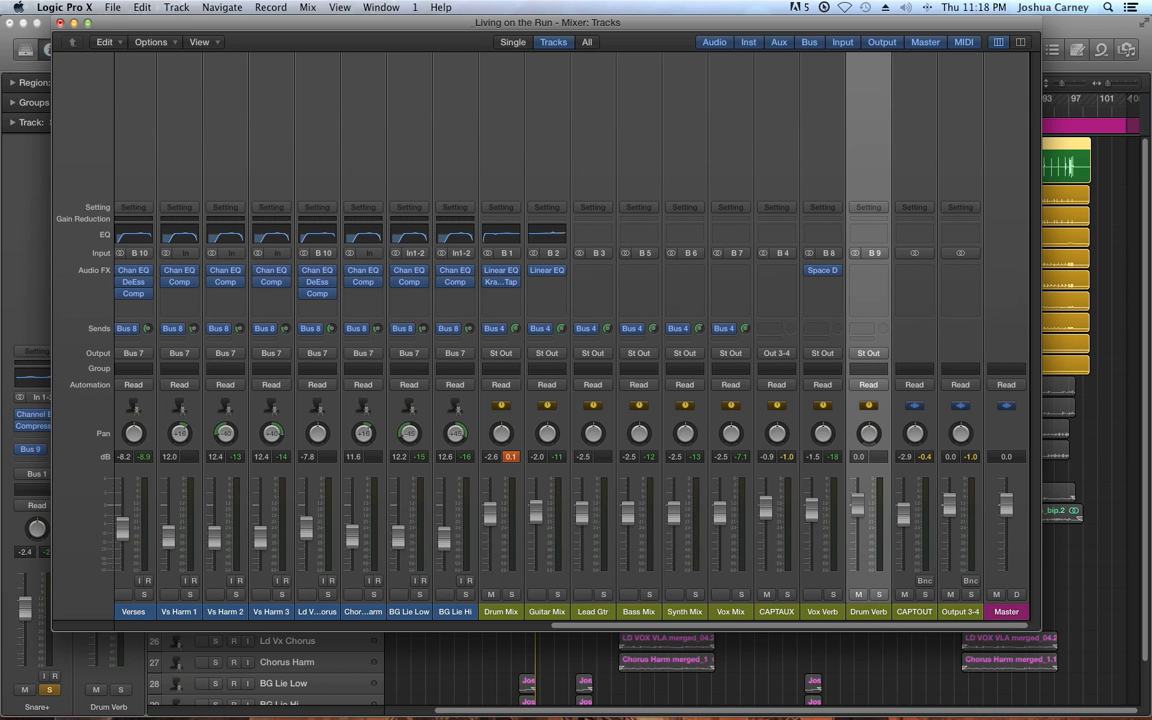
Insert a Space Designer reverb on the Drum Verb channel
{"action": "left_click", "coordinate": [875, 272]}
{"action": "mouse_move", "coordinate": [880, 396]}
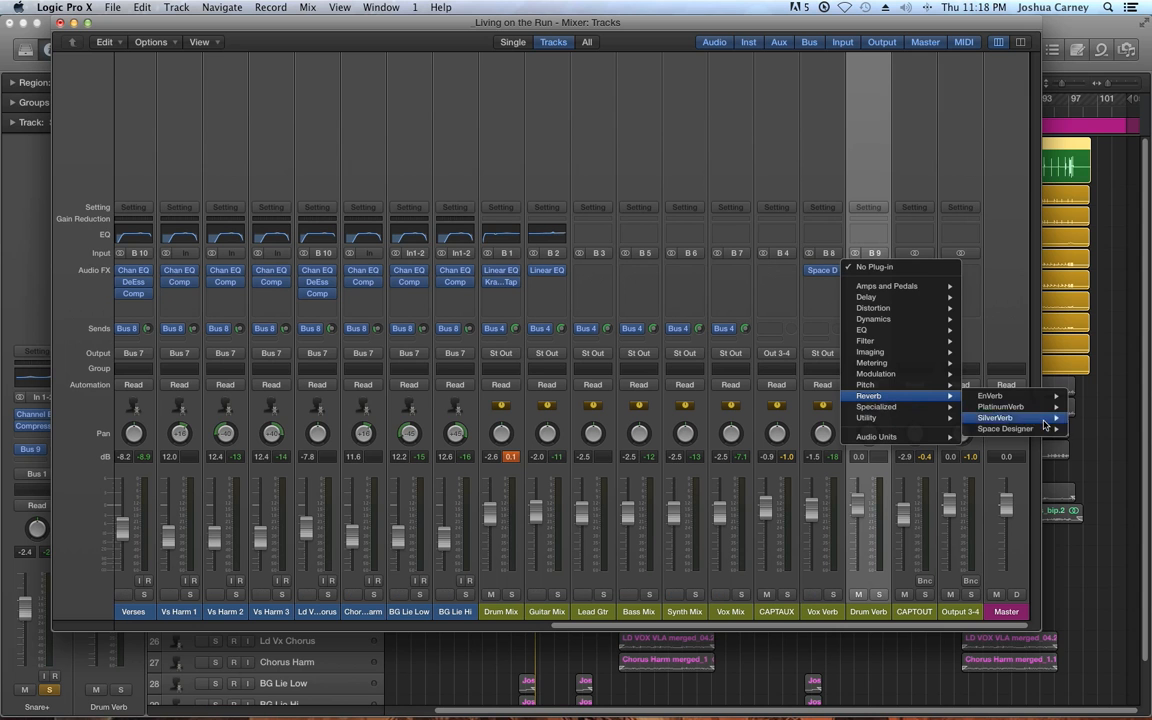
{"action": "mouse_move", "coordinate": [1005, 428]}
{"action": "left_click", "coordinate": [1090, 429]}
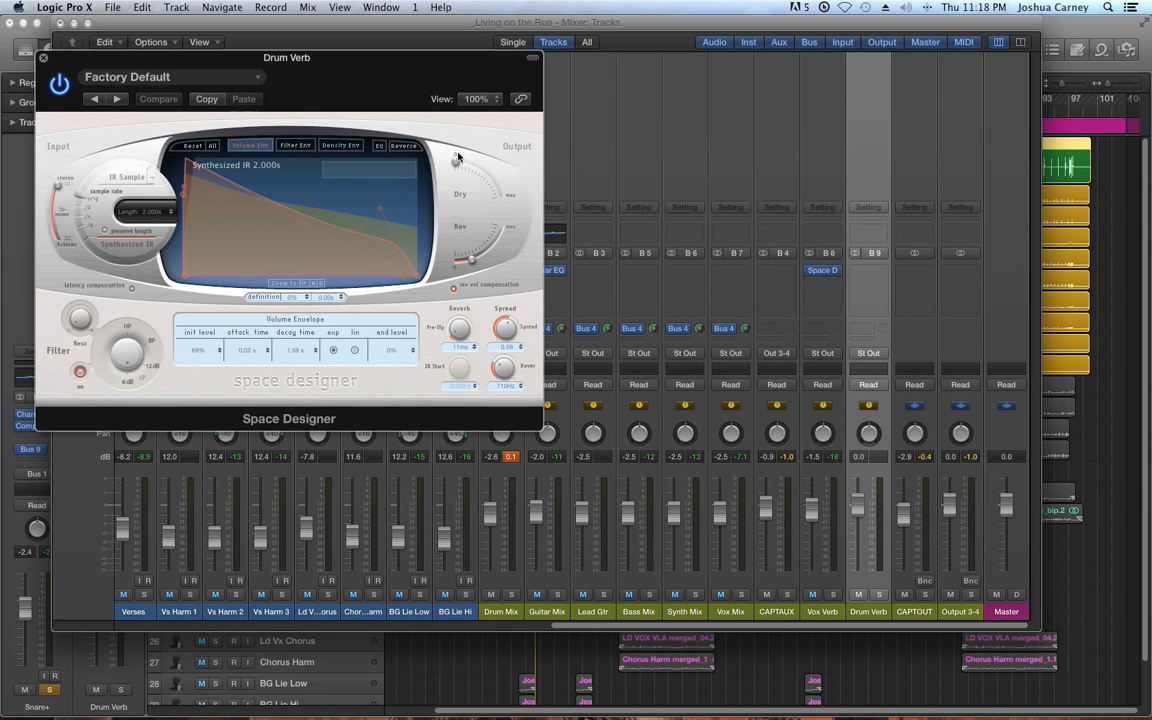
Load the 1.8s Stonewall Room preset from the medium room spaces in Space Designer
{"action": "left_click", "coordinate": [166, 78]}
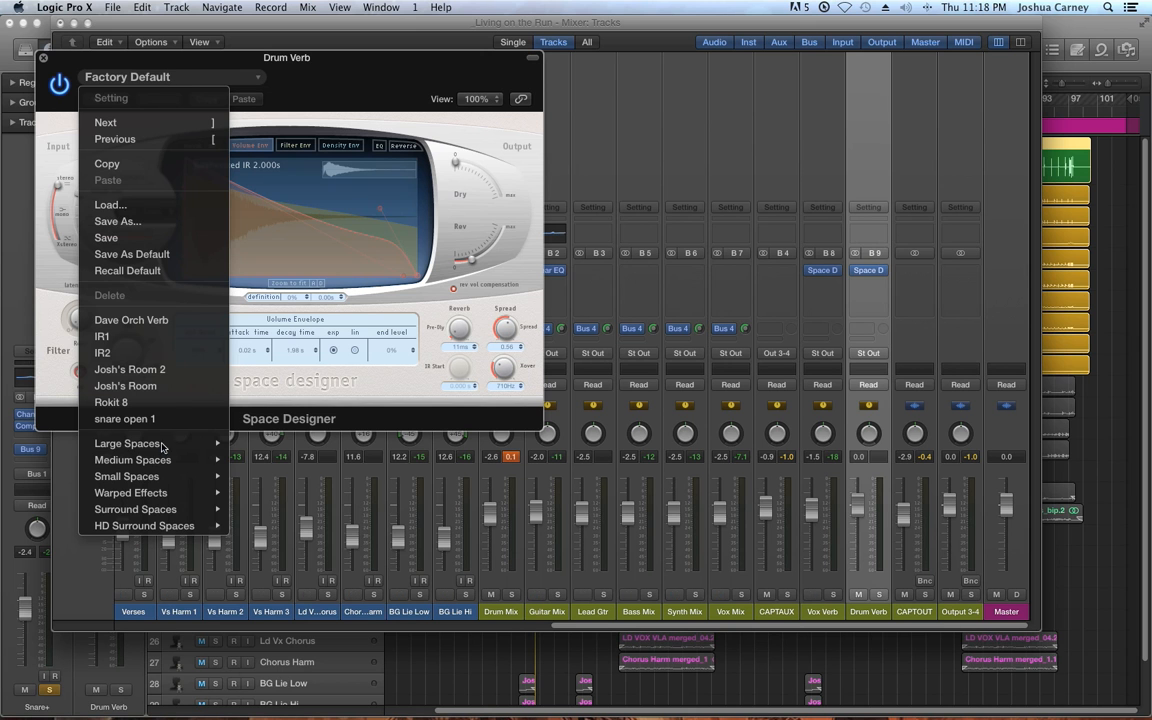
{"action": "mouse_move", "coordinate": [162, 462]}
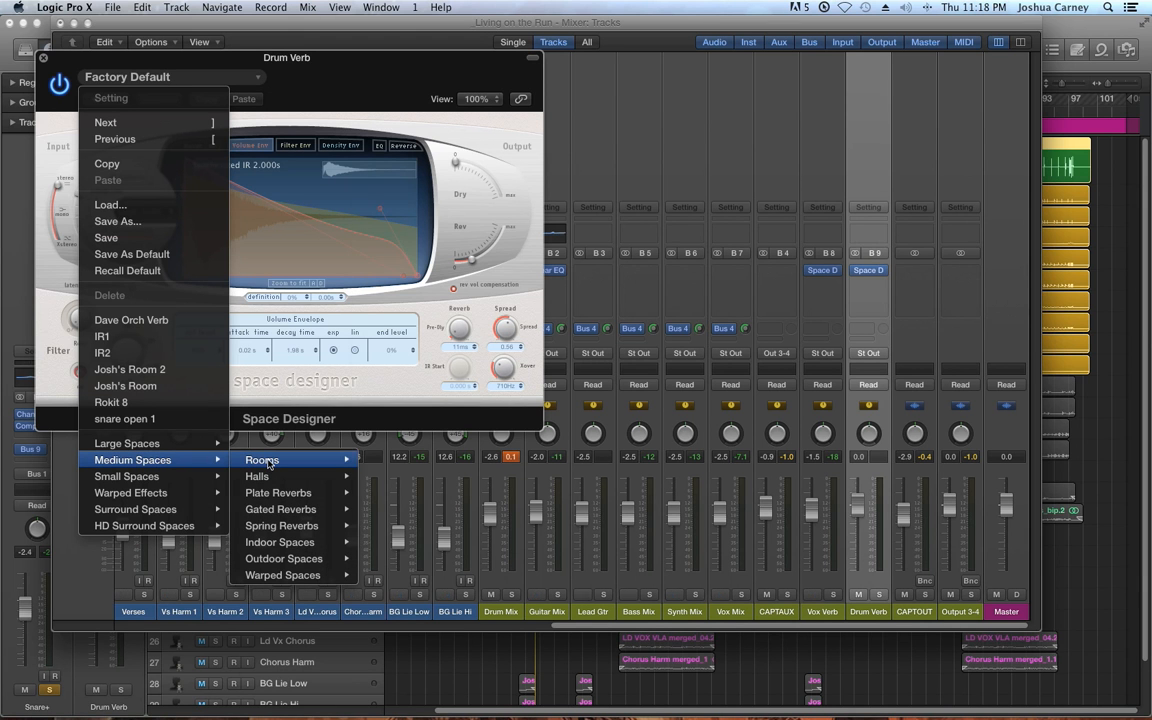
{"action": "mouse_move", "coordinate": [268, 462]}
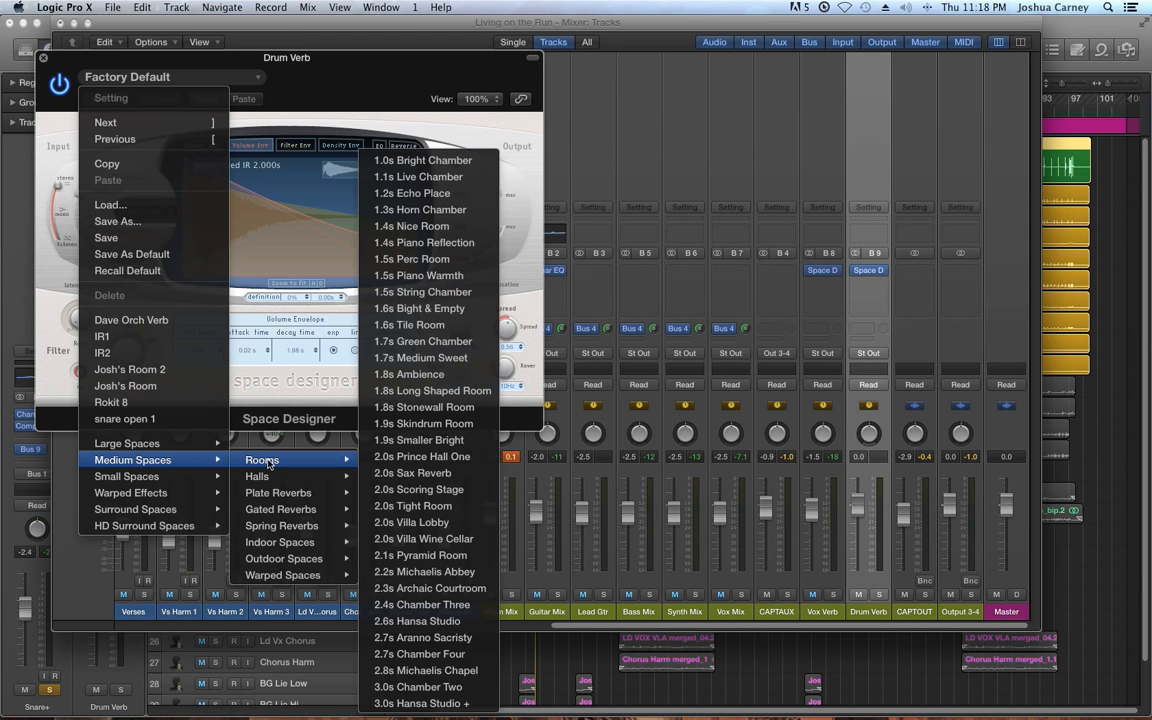
{"action": "left_click", "coordinate": [447, 410]}
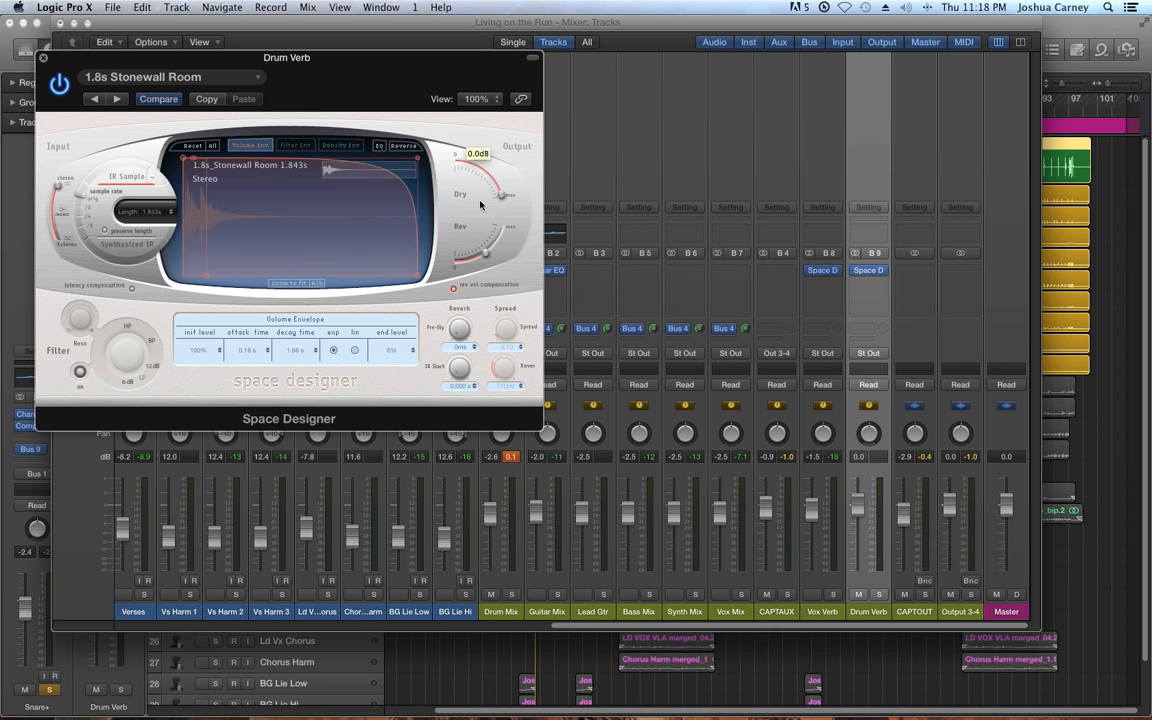
Turn Space Designer's Dry output fully down, adjust its Rev output, and set the Chorus Harm fader to -5.5 dB
{"action": "mouse_move", "coordinate": [454, 185]}
{"action": "left_mouse_down"}
{"action": "mouse_move", "coordinate": [478, 187]}
{"action": "mouse_move", "coordinate": [456, 182]}
{"action": "left_mouse_up"}
{"action": "left_click_drag", "start_coordinate": [478, 246], "coordinate": [493, 262]}
{"action": "left_click_drag", "start_coordinate": [455, 165], "coordinate": [455, 125]}
{"action": "left_click_drag", "start_coordinate": [364, 567], "coordinate": [372, 551]}
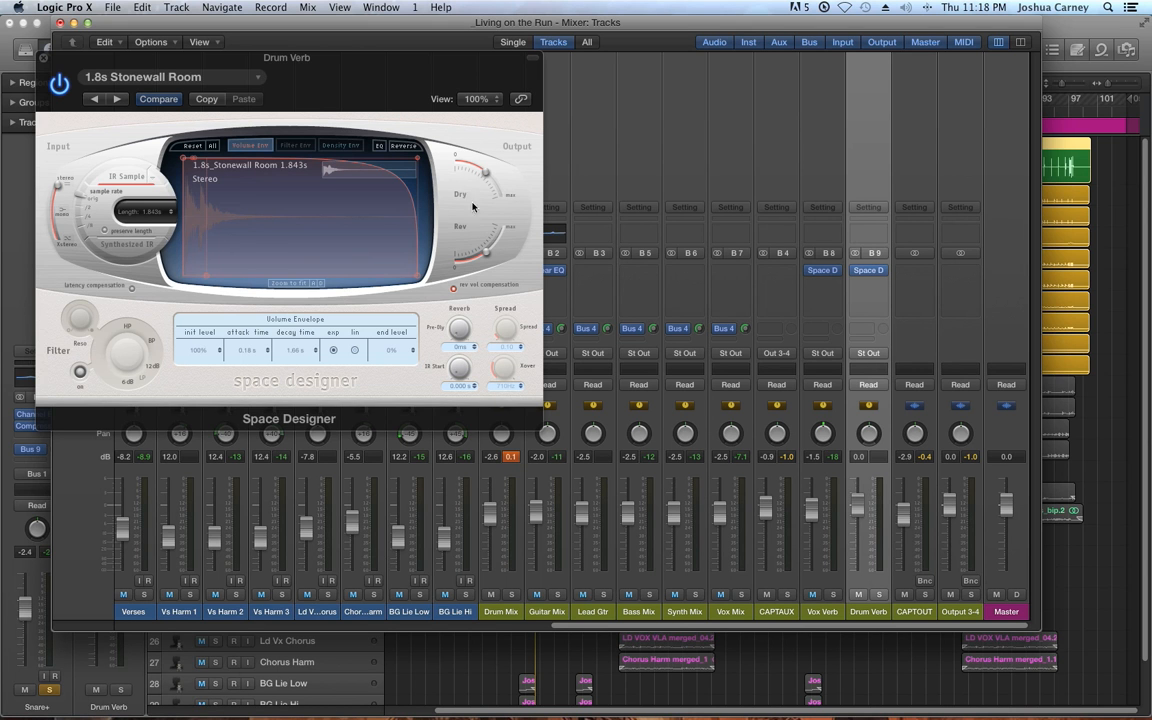
{"action": "left_click_drag", "start_coordinate": [484, 176], "coordinate": [442, 262]}
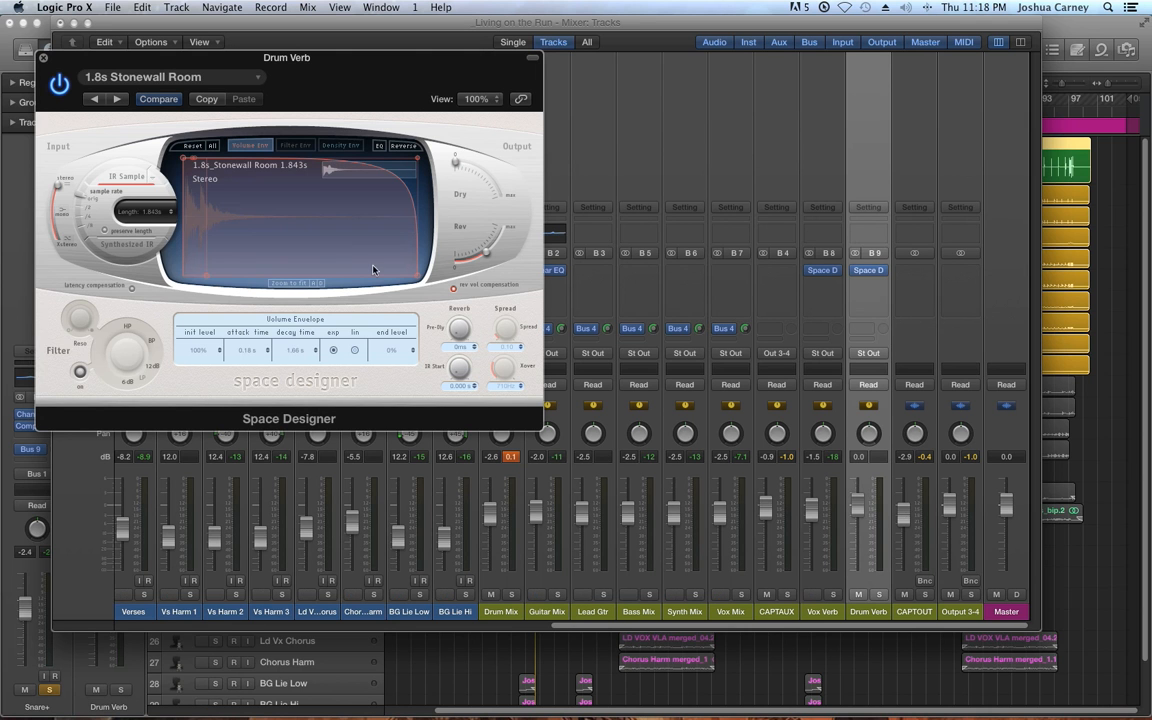
{"action": "left_click", "coordinate": [43, 57]}
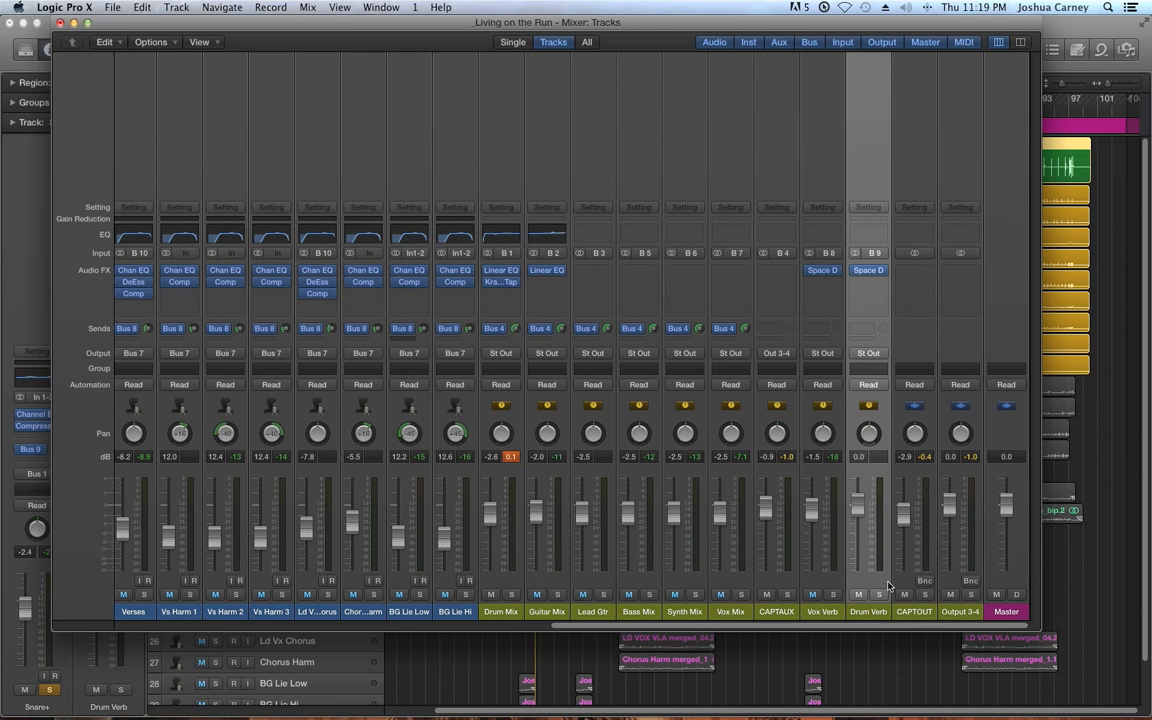
Solo Drum Verb during playback and unsolo the drum channels from Snare+ through Tom 2 Floor to hear only the reverb
{"action": "left_click", "coordinate": [878, 595]}
{"action": "key", "text": "space"}
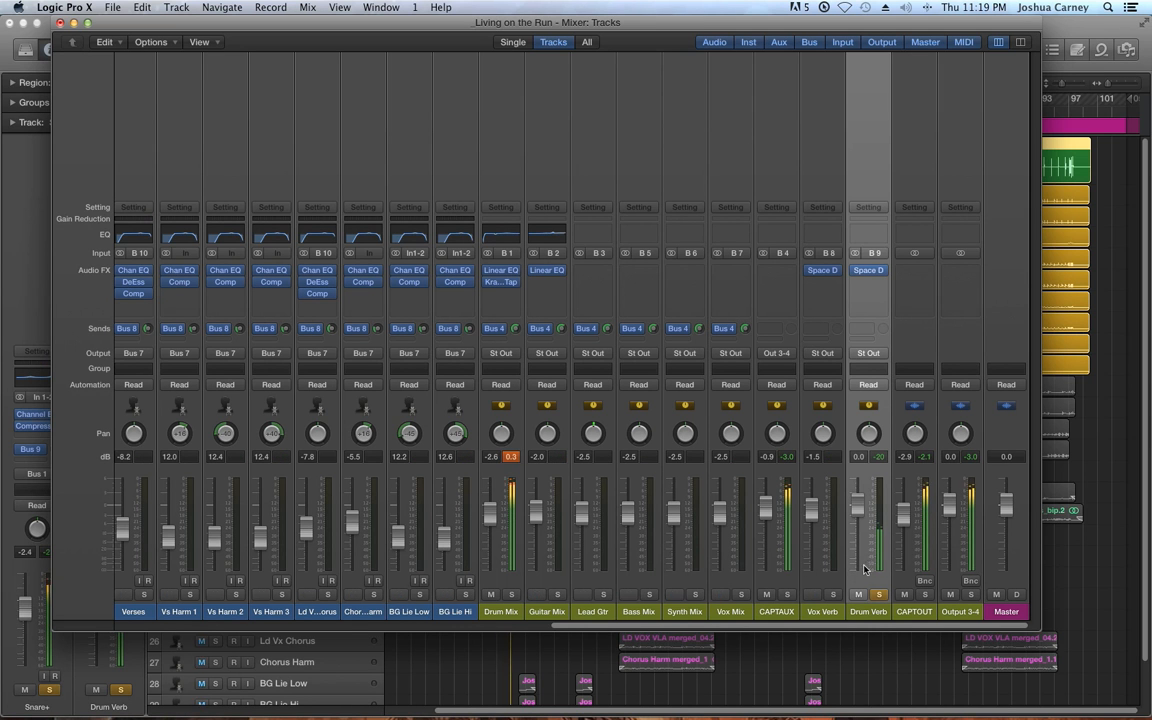
{"action": "left_click_drag", "start_coordinate": [843, 627], "coordinate": [546, 617]}
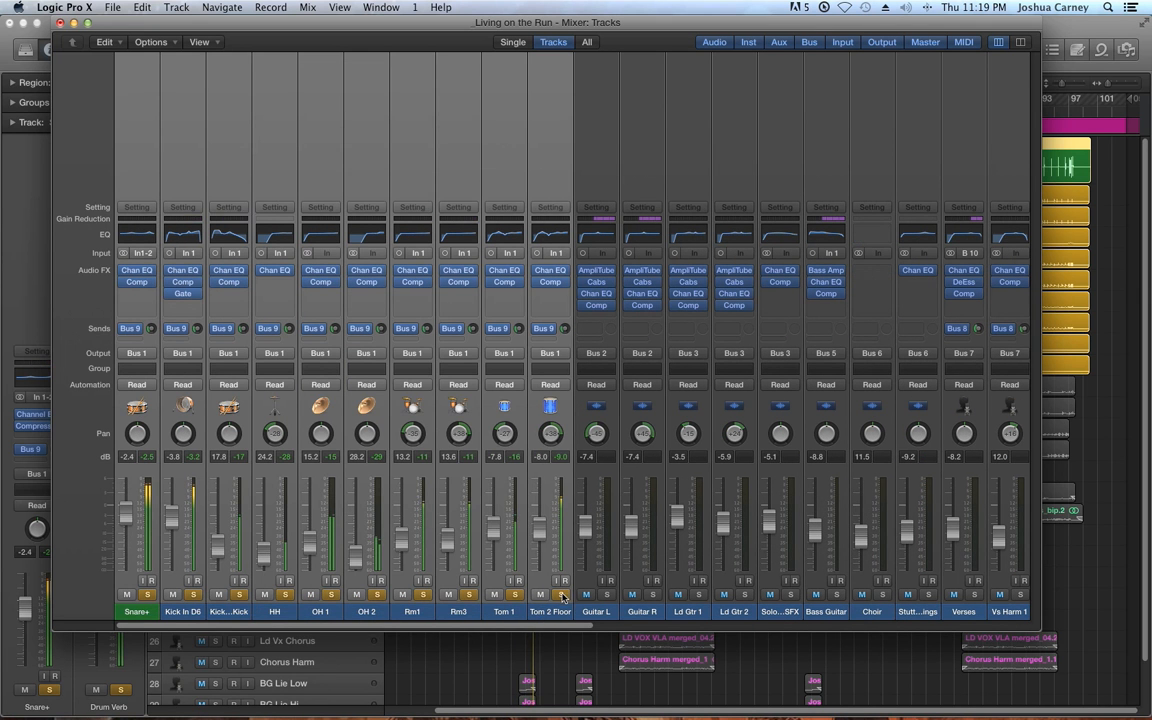
{"action": "scroll", "coordinate": [831, 625], "scroll_direction": "right", "scroll_amount": 3}
{"action": "scroll", "coordinate": [831, 625], "scroll_direction": "right", "scroll_amount": 15}
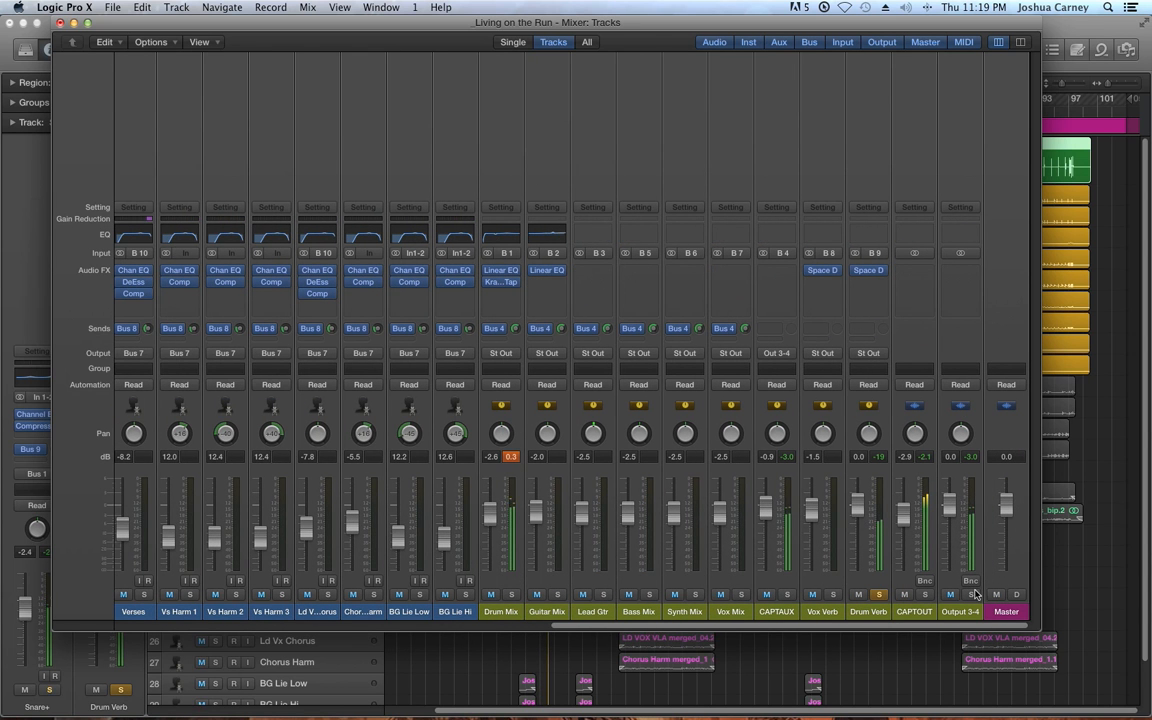
Set the Drum Verb fader to -0.6 dB and raise the Rev output in its Space Designer
{"action": "left_click_drag", "start_coordinate": [861, 513], "coordinate": [861, 516]}
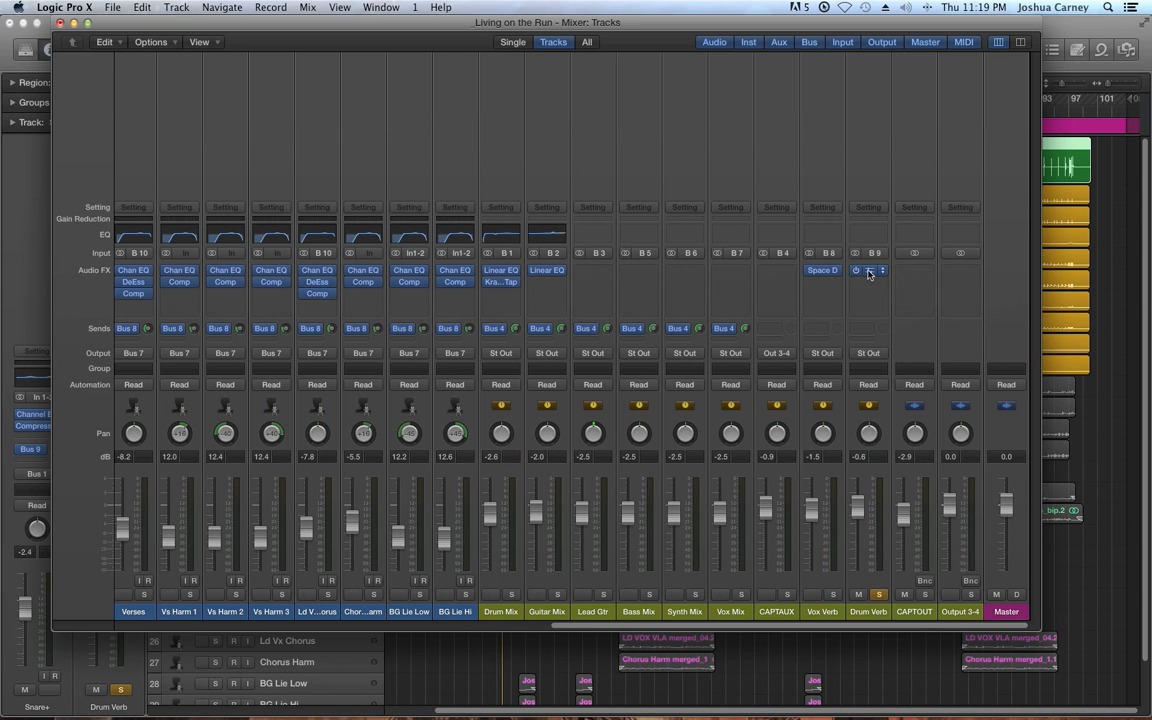
{"action": "left_click", "coordinate": [866, 270]}
{"action": "left_click_drag", "start_coordinate": [487, 252], "coordinate": [500, 257]}
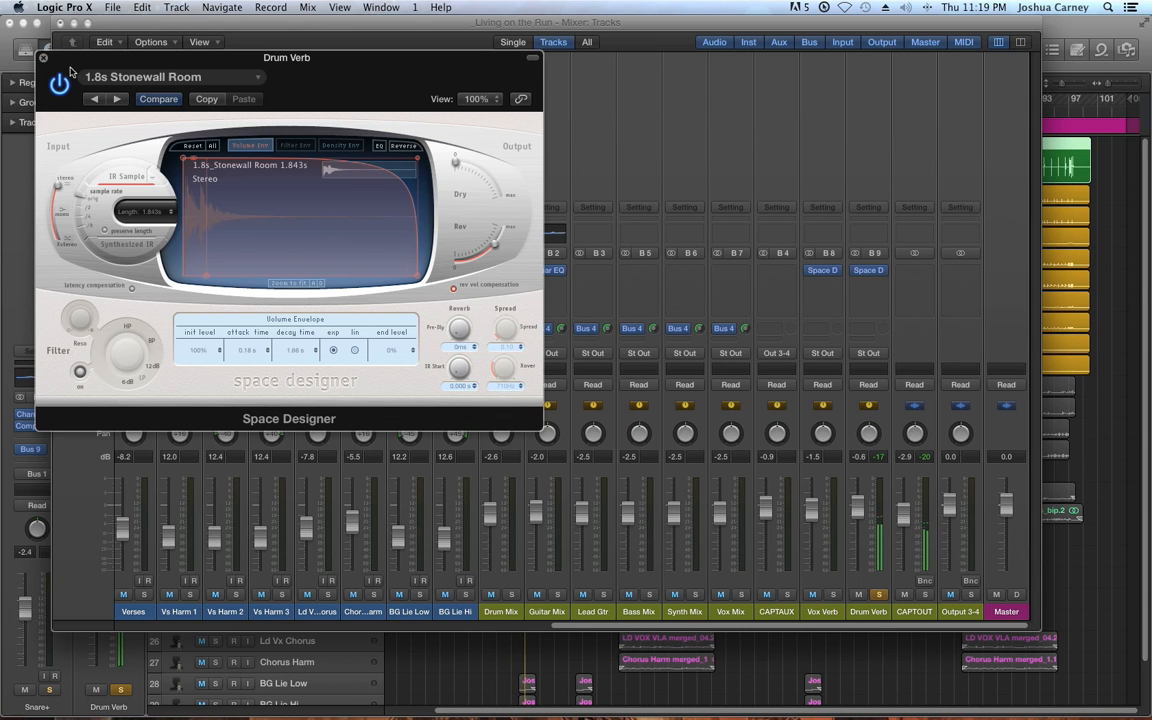
Load the 1.8s Drum Plate preset from the medium plate reverbs in Drum Verb's Space Designer, with Rev output at -6.0 dB
{"action": "left_click", "coordinate": [128, 79]}
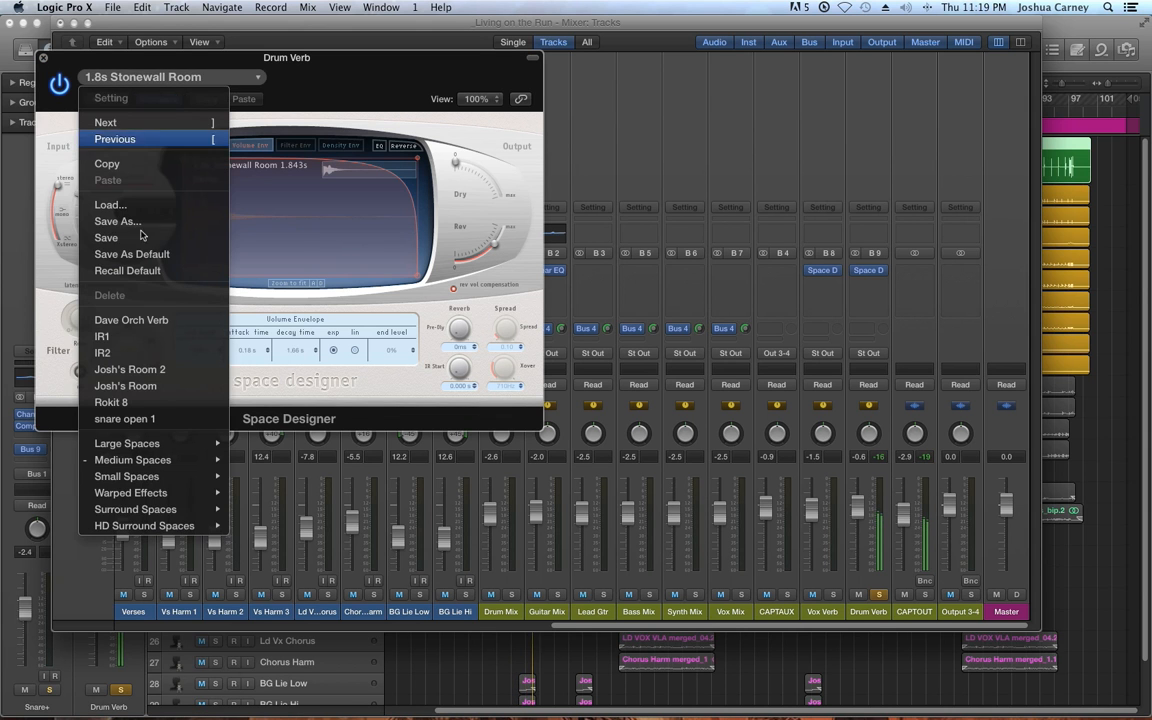
{"action": "mouse_move", "coordinate": [140, 463]}
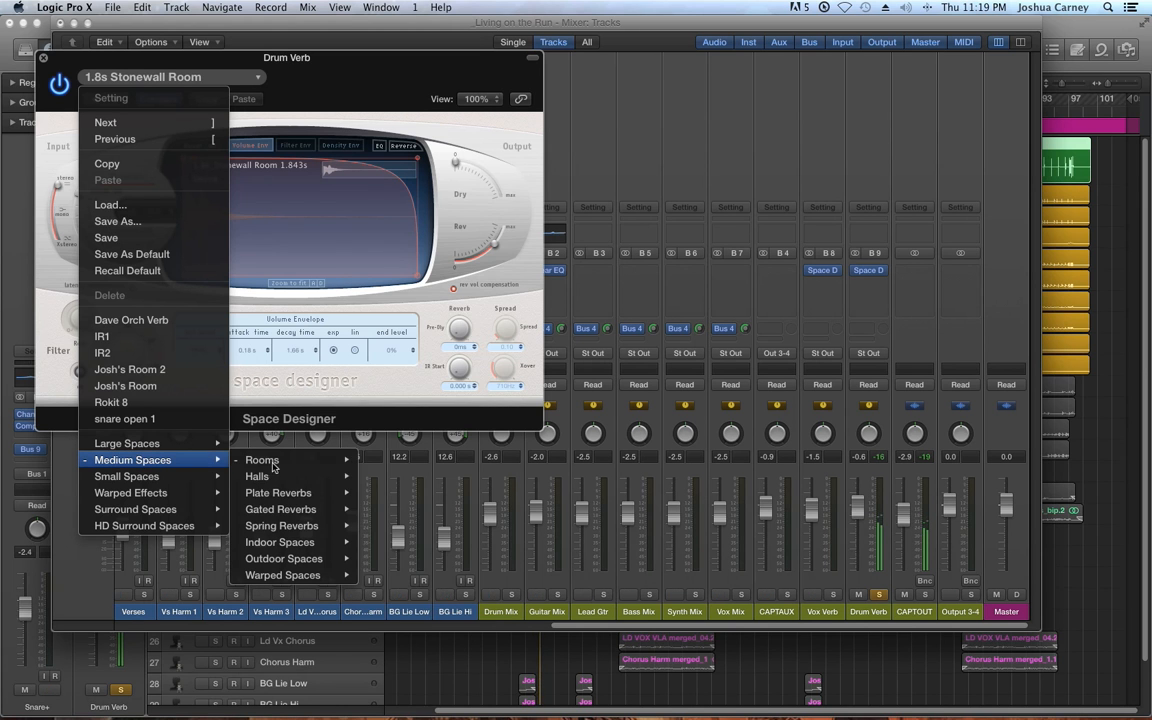
{"action": "mouse_move", "coordinate": [288, 494]}
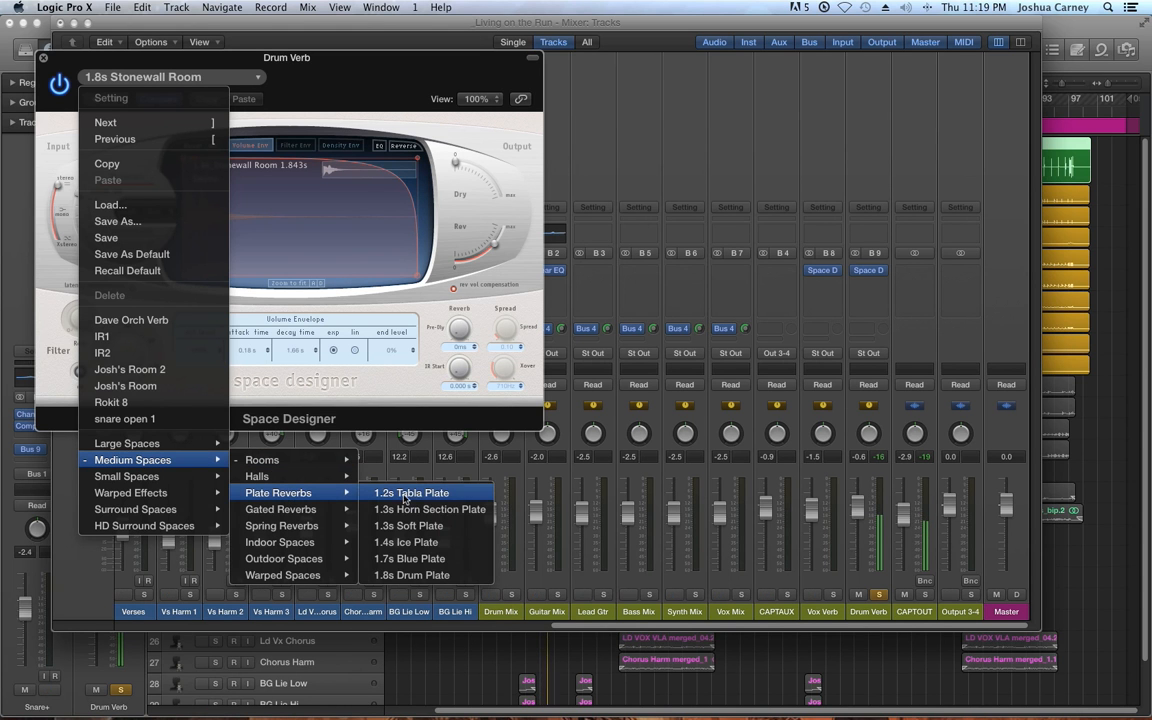
{"action": "left_click", "coordinate": [415, 575]}
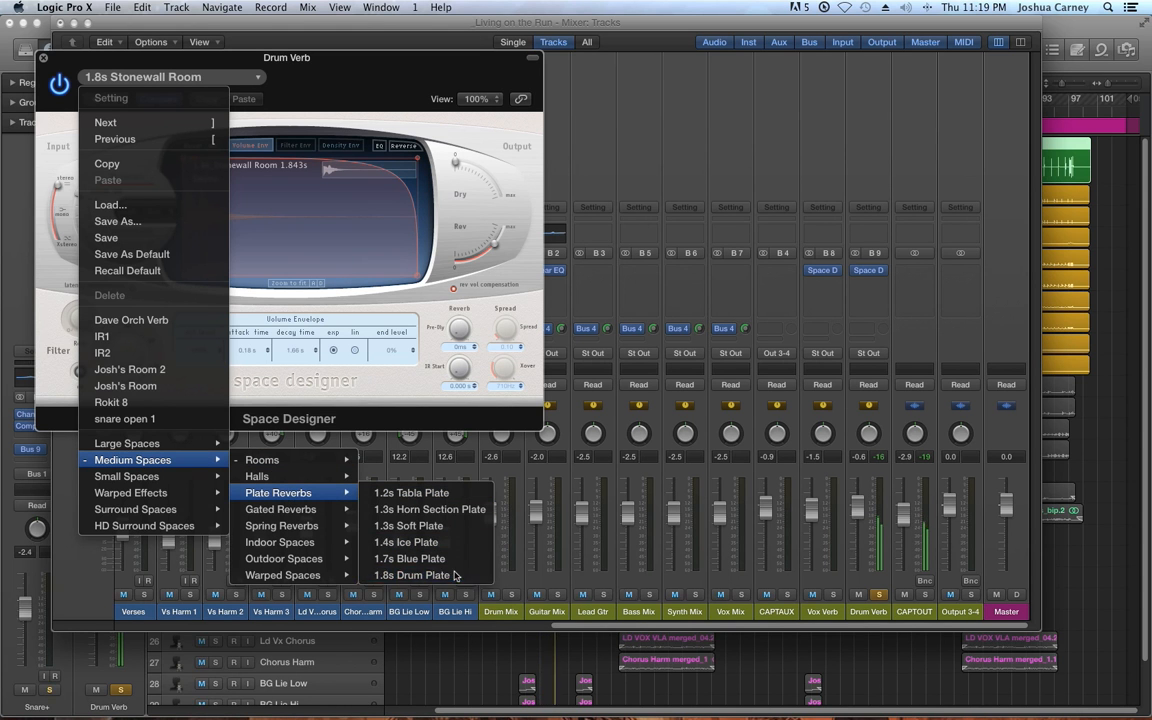
{"action": "left_click_drag", "start_coordinate": [488, 255], "coordinate": [505, 258]}
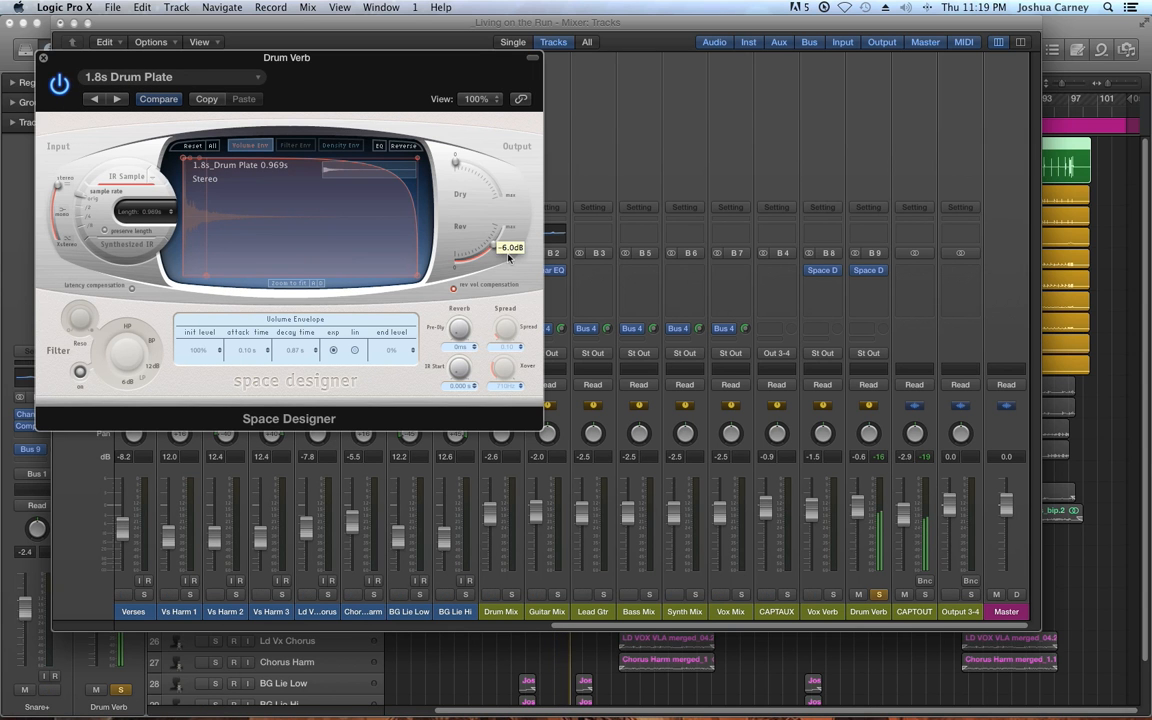
Check the medium plate reverb presets again, keep 1.8s Drum Plate, and close Drum Verb's Space Designer
{"action": "left_click", "coordinate": [170, 80]}
{"action": "mouse_move", "coordinate": [138, 463]}
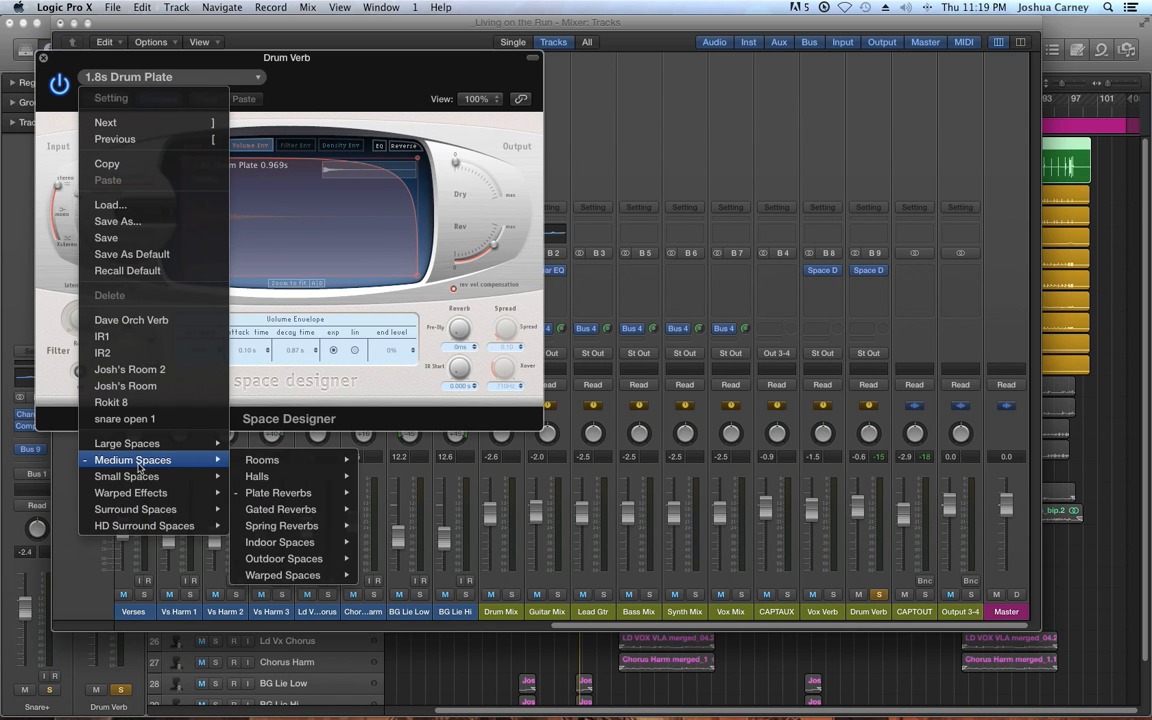
{"action": "mouse_move", "coordinate": [280, 493]}
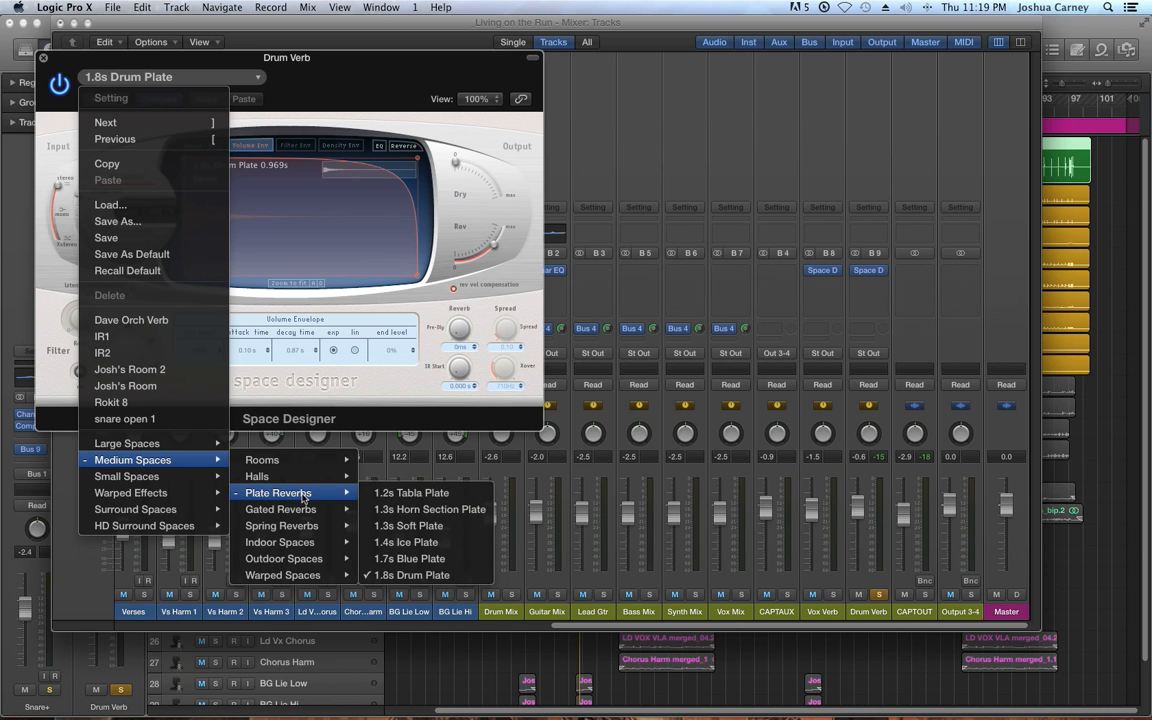
{"action": "left_click", "coordinate": [410, 575]}
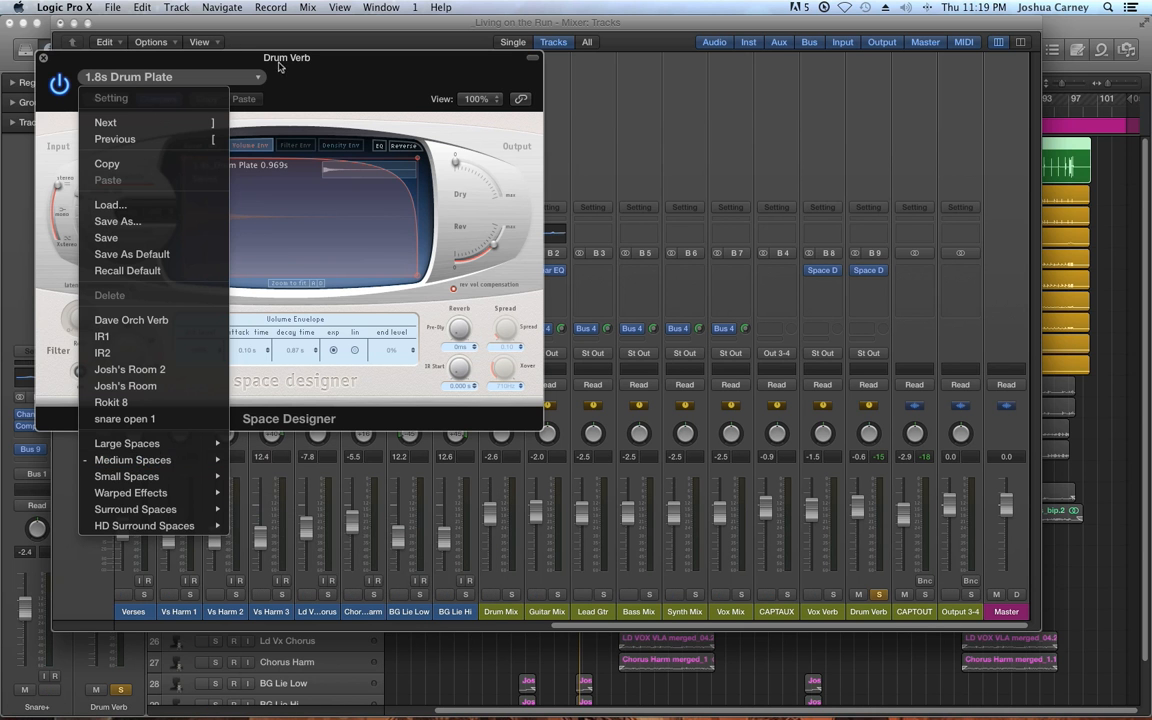
{"action": "left_click", "coordinate": [43, 57]}
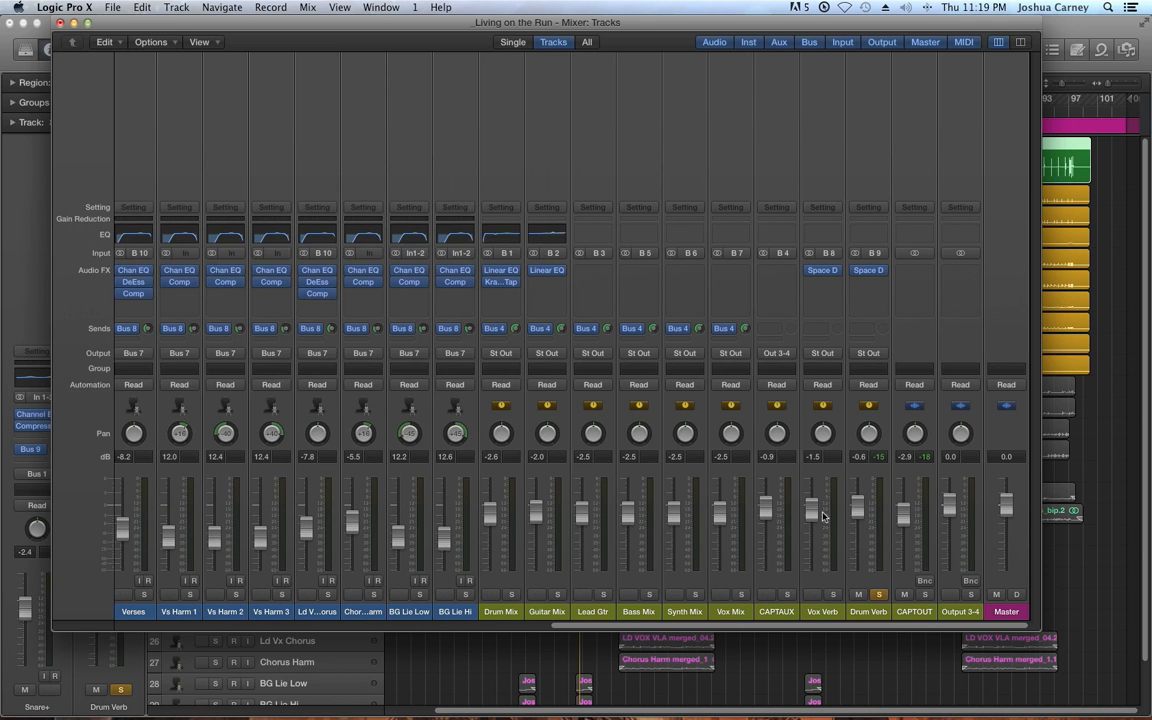
{"action": "left_click", "coordinate": [881, 598]}
{"action": "left_click", "coordinate": [881, 597]}
Set the Bus 9 sends to -8.8 dB on Snare+ and -13.2 dB on HH, lower Kick In D6's, and turn Kick Out Sub Kick's fully down
{"action": "left_click_drag", "start_coordinate": [882, 626], "coordinate": [334, 658]}
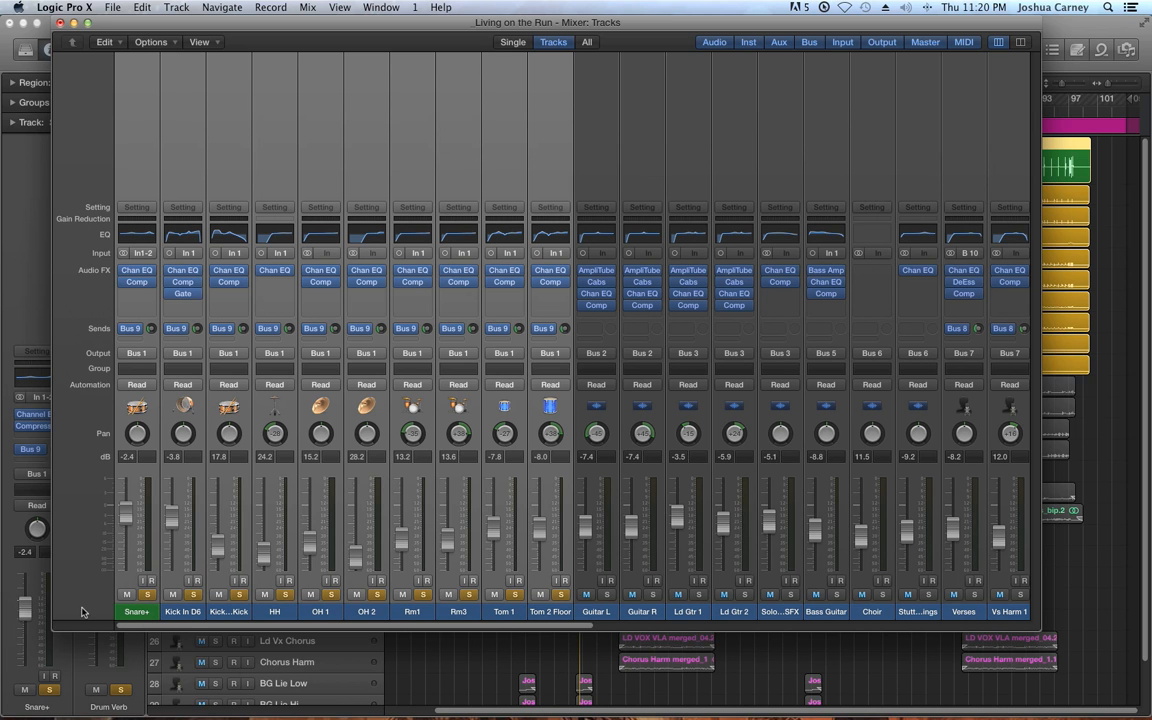
{"action": "left_click", "coordinate": [133, 481]}
{"action": "left_click_drag", "start_coordinate": [153, 328], "coordinate": [153, 308]}
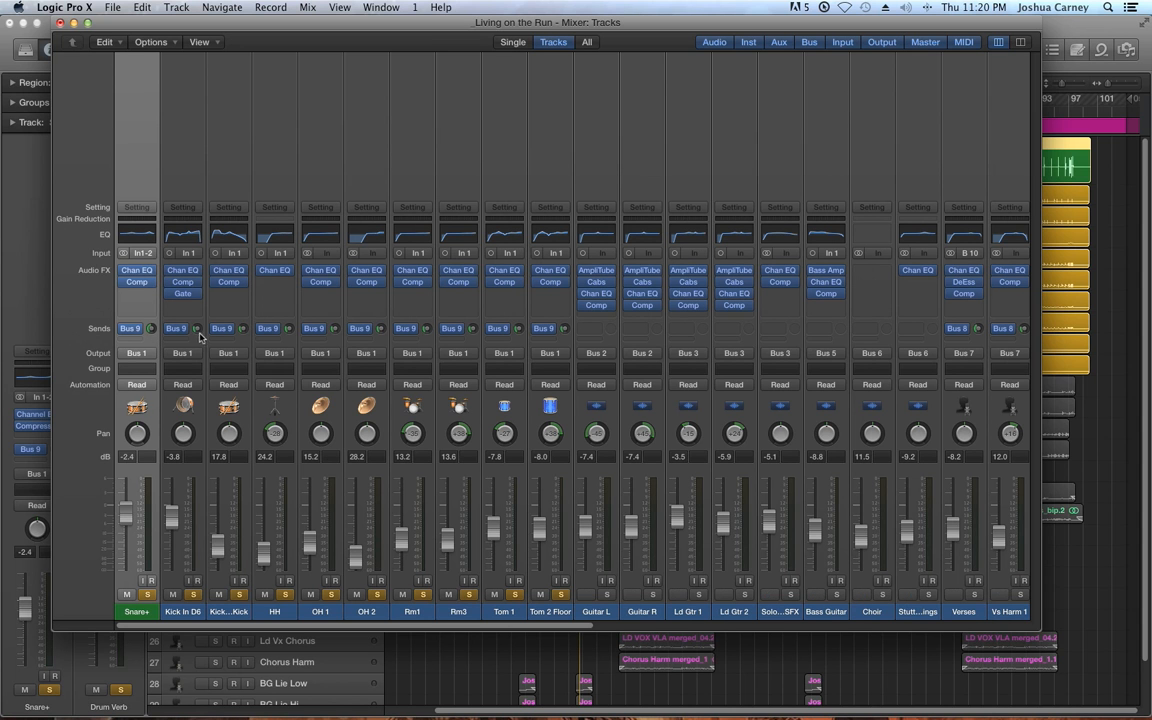
{"action": "left_click_drag", "start_coordinate": [196, 328], "coordinate": [247, 358]}
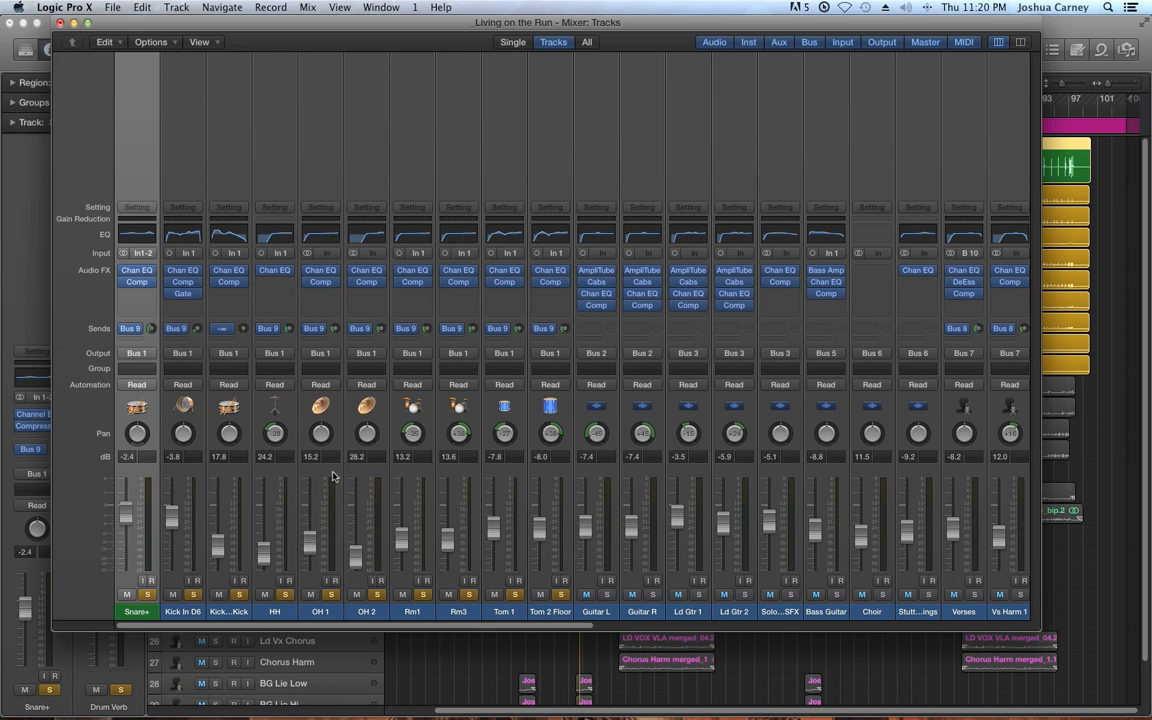
{"action": "left_click", "coordinate": [240, 614]}
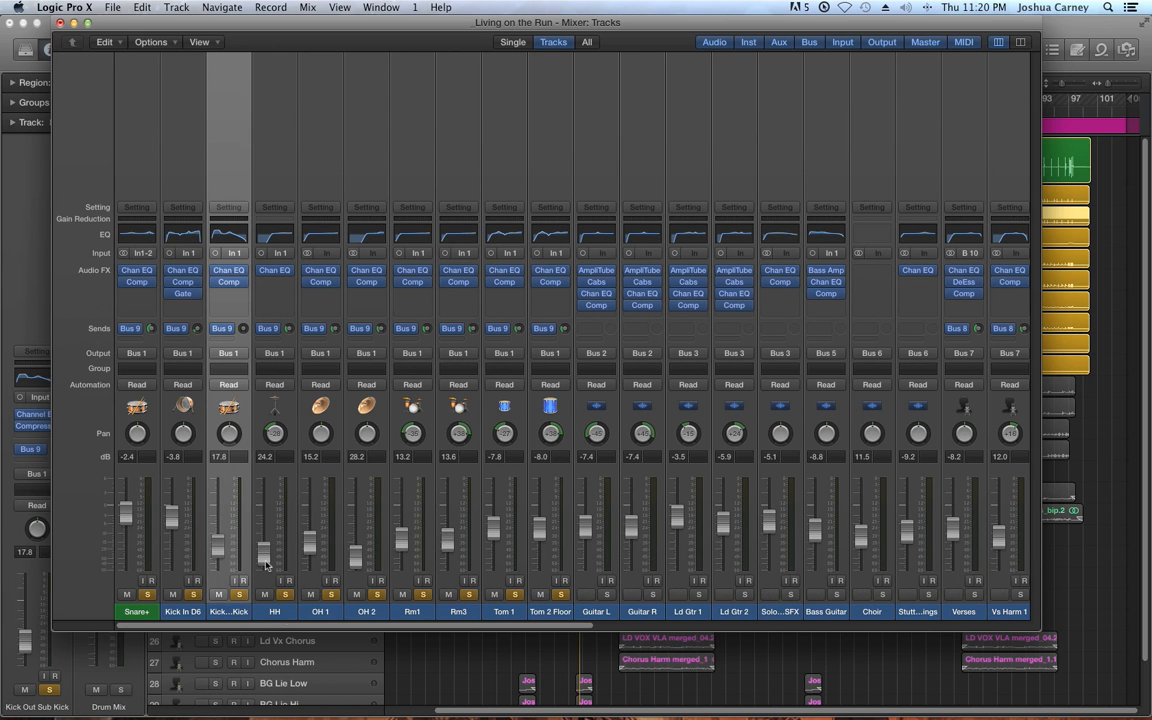
{"action": "left_click_drag", "start_coordinate": [150, 307], "coordinate": [153, 325]}
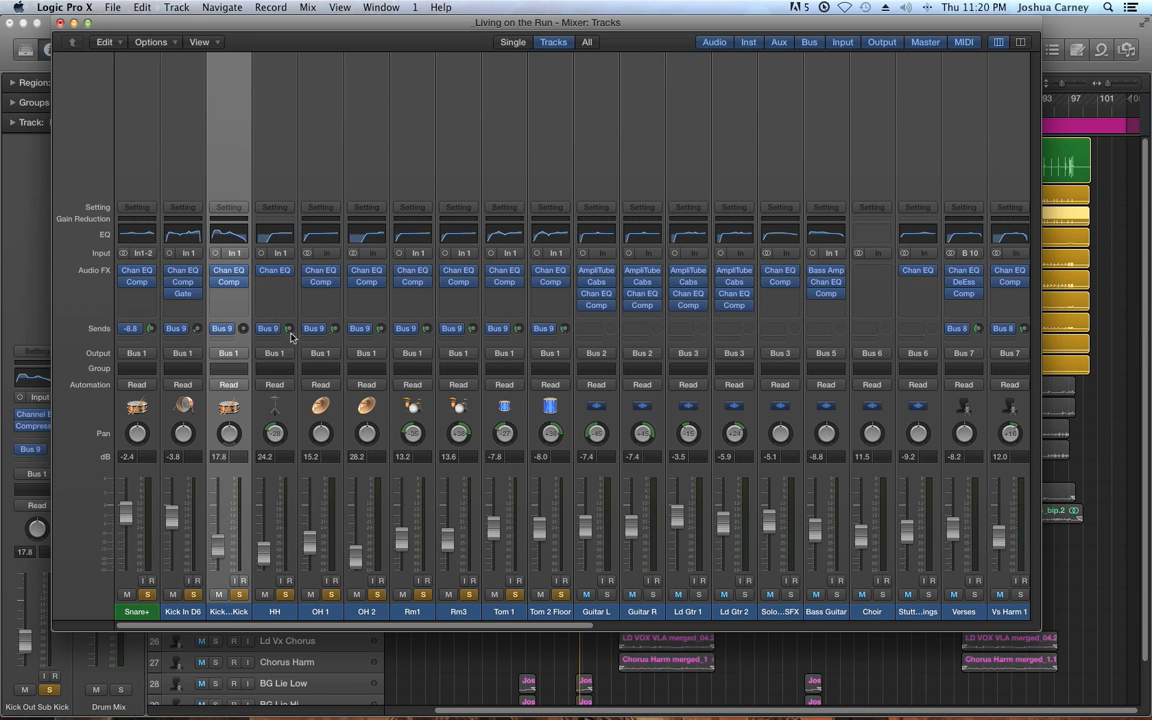
Set the Bus 9 sends to -9.6 dB on OH 1 and OH 2 and to -14.0 dB on Rm1 and Rm3
{"action": "left_click_drag", "start_coordinate": [325, 614], "coordinate": [362, 614]}
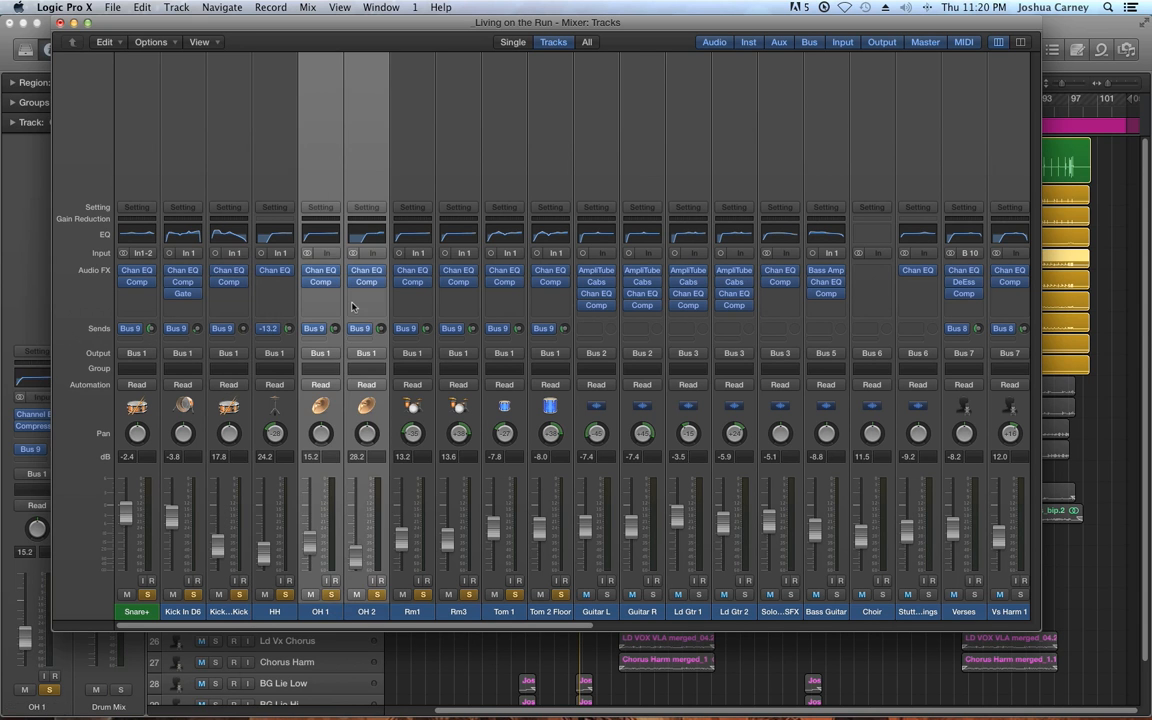
{"action": "left_click_drag", "start_coordinate": [383, 329], "coordinate": [388, 312]}
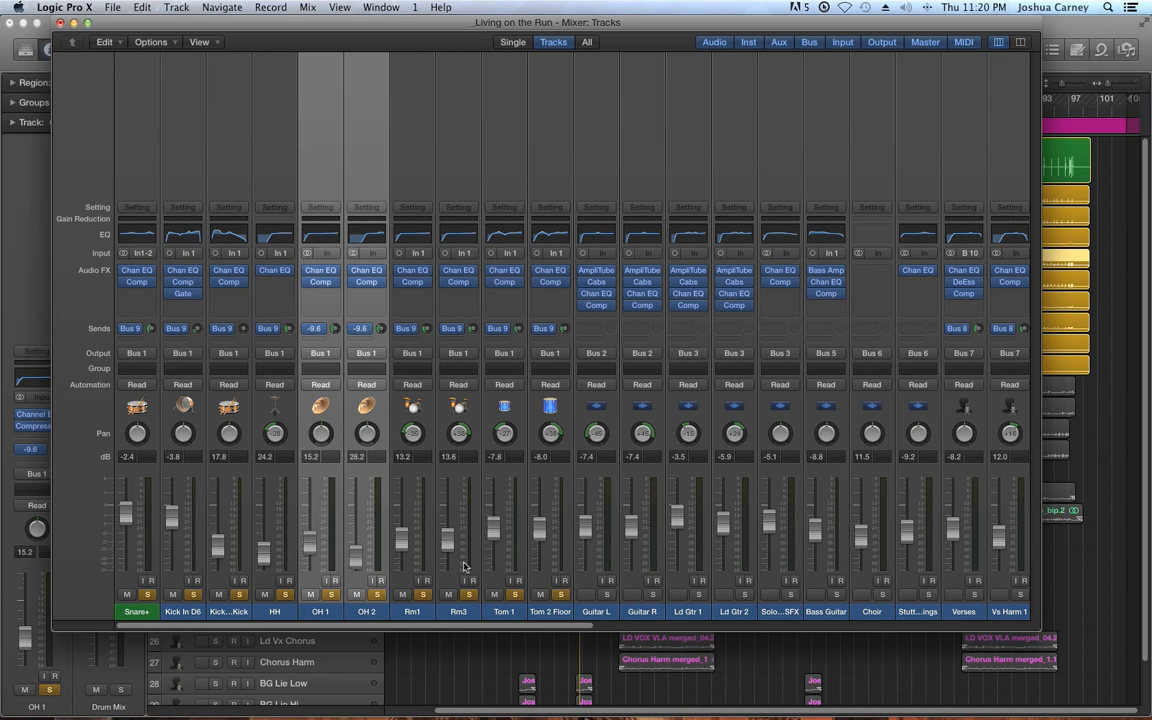
{"action": "left_click_drag", "start_coordinate": [416, 614], "coordinate": [459, 613]}
{"action": "left_click_drag", "start_coordinate": [472, 329], "coordinate": [472, 400]}
{"action": "left_click_drag", "start_coordinate": [472, 345], "coordinate": [472, 330]}
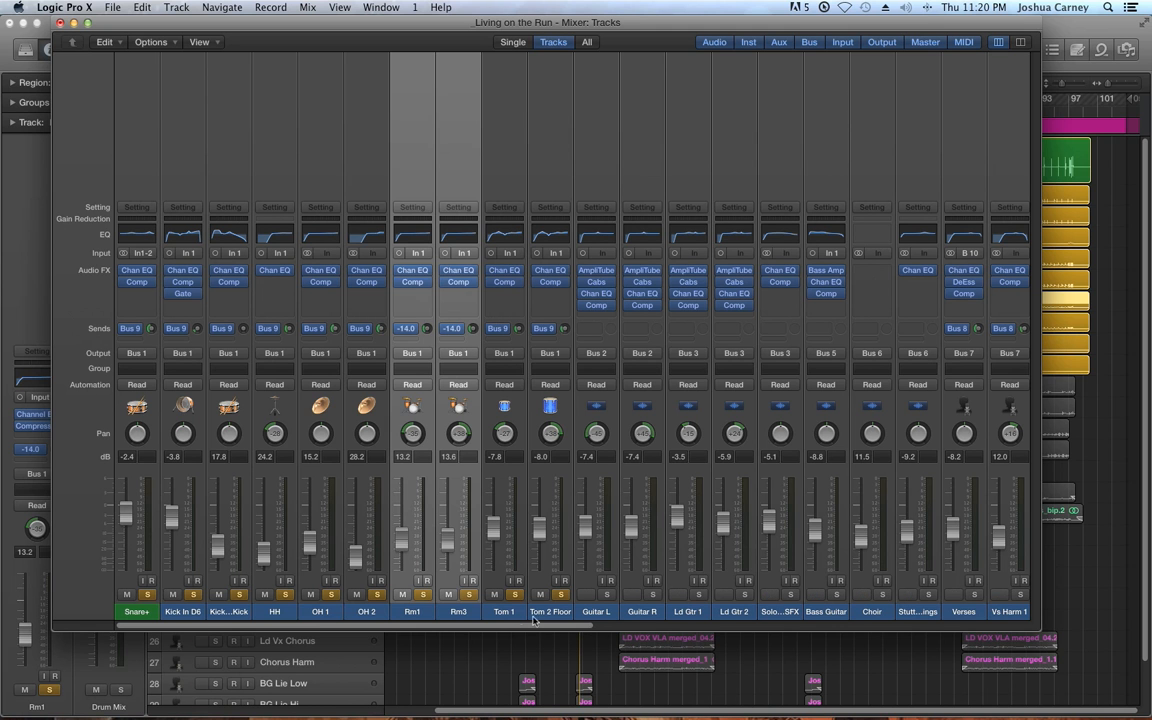
Adjust the Bus 9 sends of Tom 1 and Tom 2 Floor together, and lower the Drum Verb fader to -2.7 dB during playback
{"action": "left_click_drag", "start_coordinate": [523, 615], "coordinate": [543, 613]}
{"action": "left_click_drag", "start_coordinate": [519, 329], "coordinate": [519, 326]}
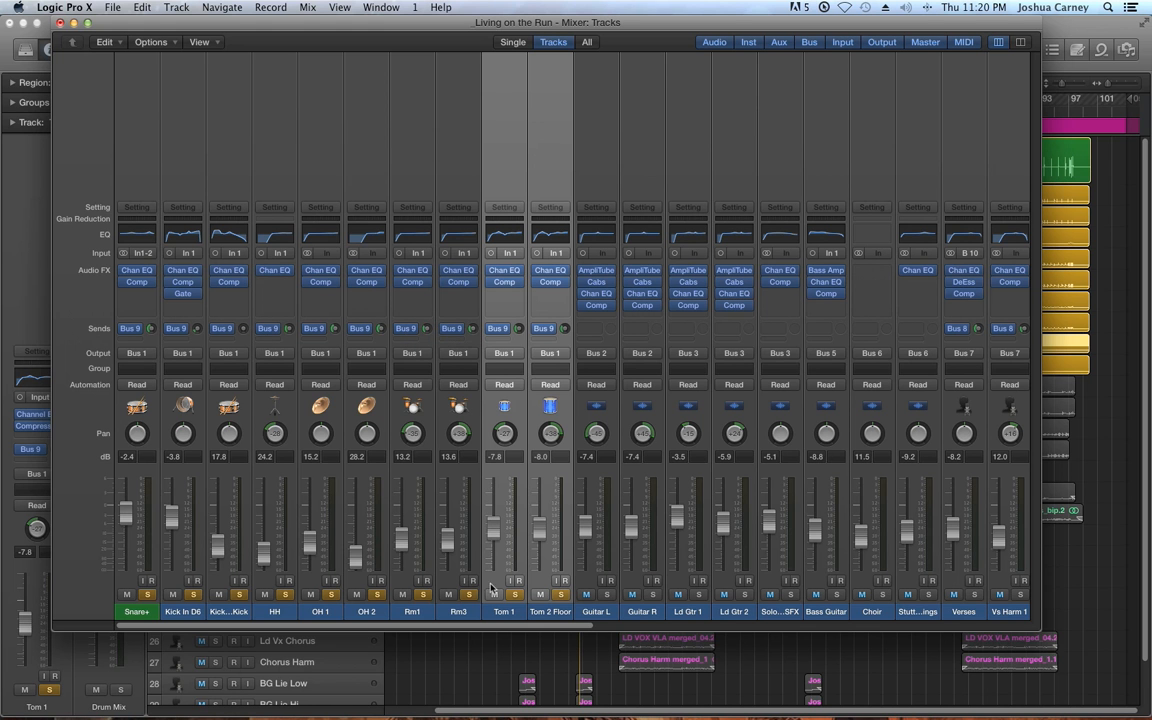
{"action": "left_click_drag", "start_coordinate": [495, 630], "coordinate": [1022, 656]}
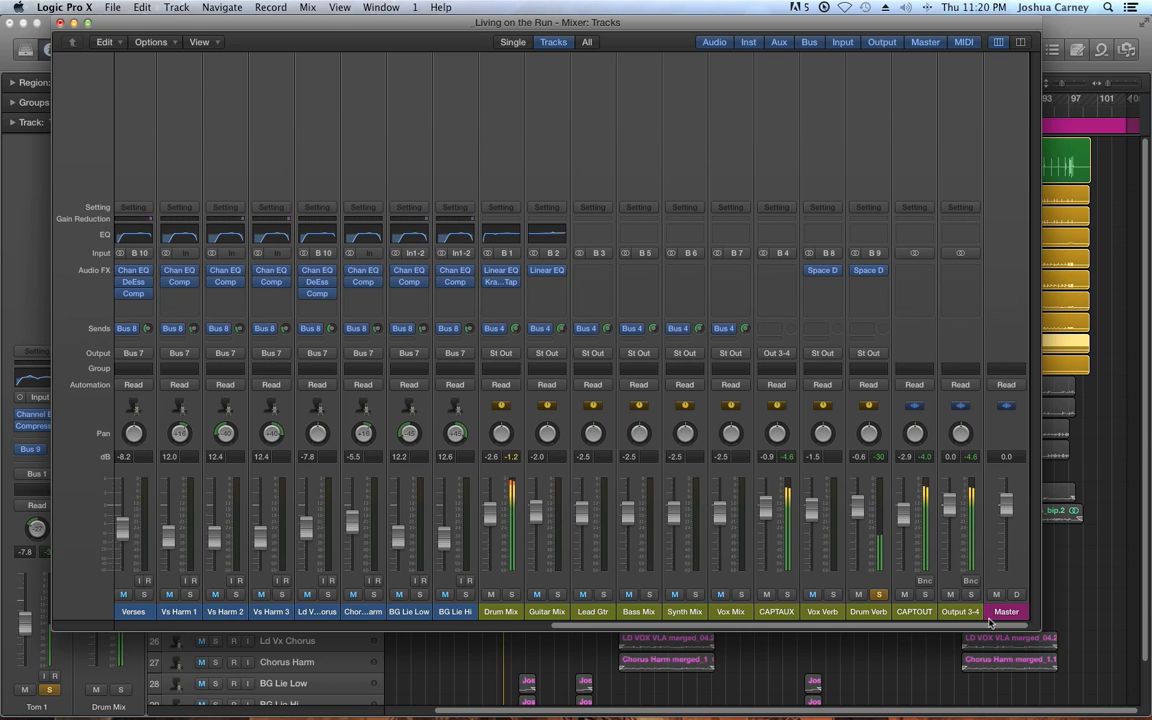
{"action": "left_click_drag", "start_coordinate": [864, 515], "coordinate": [864, 522]}
Stop playback and unsolo the drum channels from Snare+ through Tom 2 Floor as well as Drum Verb
{"action": "left_click_drag", "start_coordinate": [602, 626], "coordinate": [557, 621]}
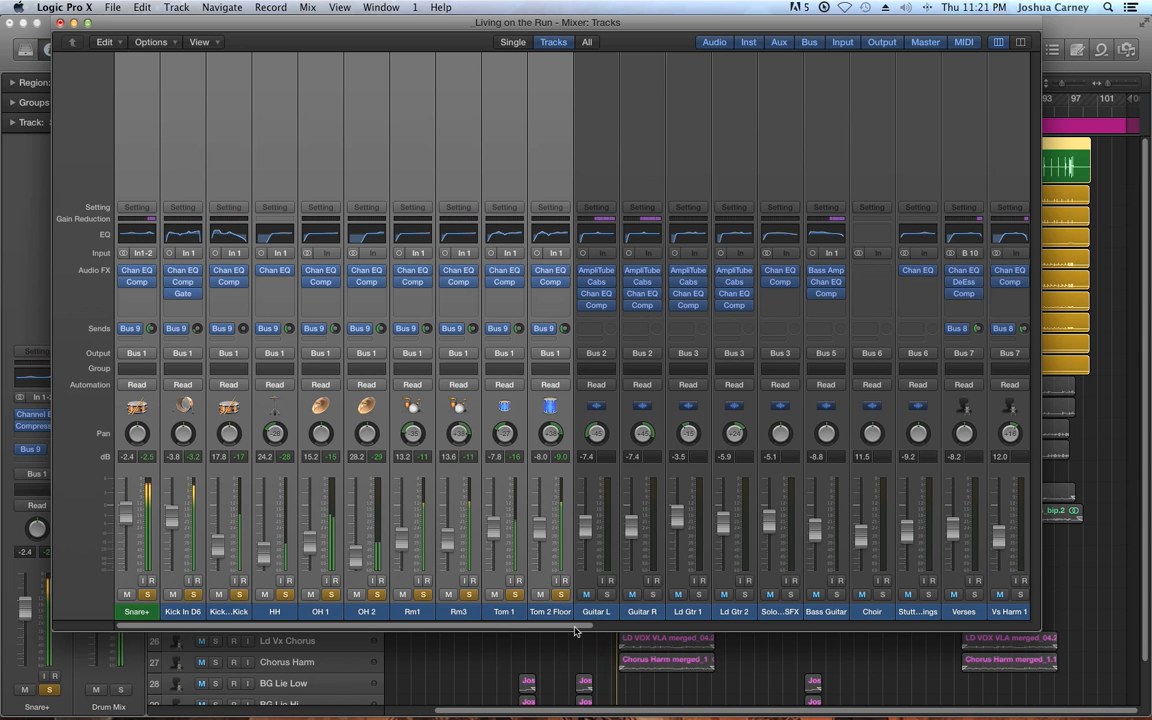
{"action": "key", "text": "space"}
{"action": "left_click", "coordinate": [560, 595]}
{"action": "left_click_drag", "start_coordinate": [558, 626], "coordinate": [926, 622]}
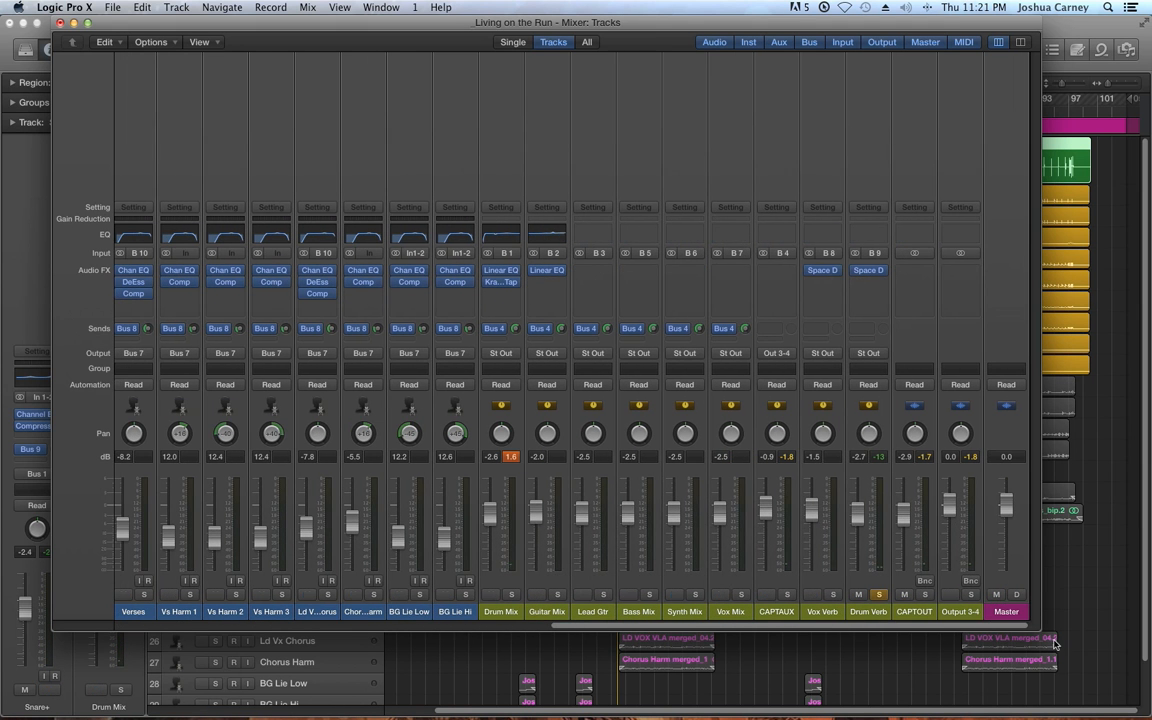
{"action": "left_click", "coordinate": [879, 596]}
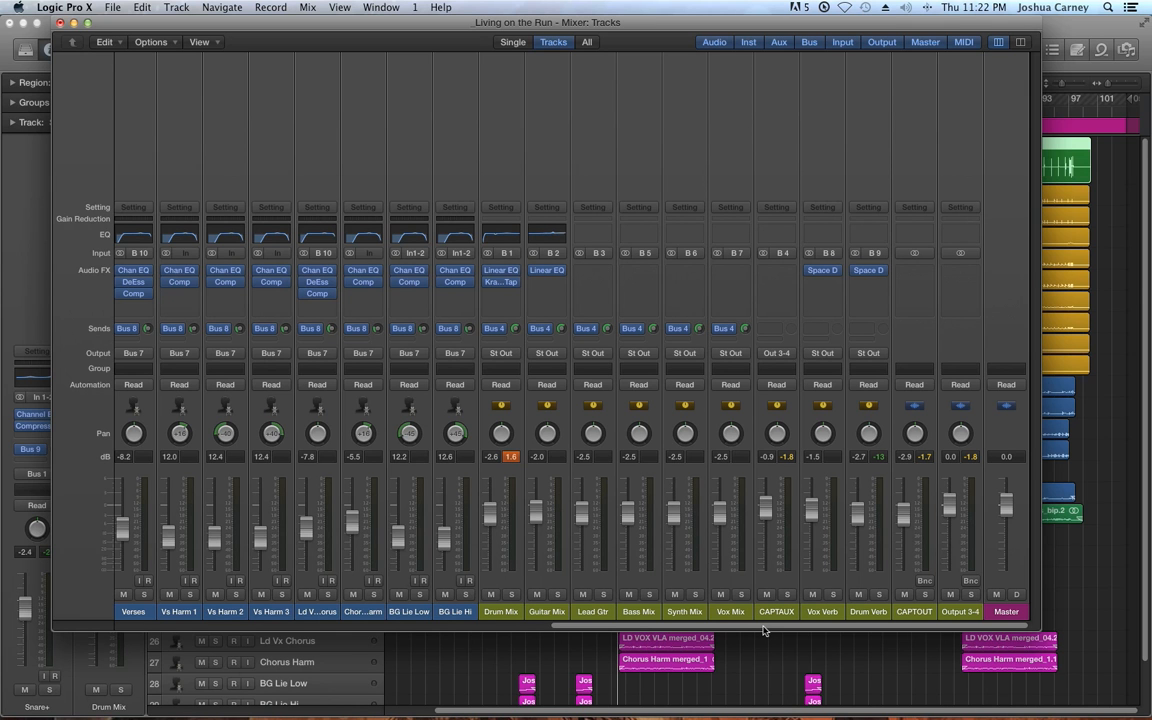
Examine the Post Pan, Post Fader and Pre Fader options of the Verses channel's Bus 8 send
{"action": "left_click_drag", "start_coordinate": [763, 627], "coordinate": [712, 627]}
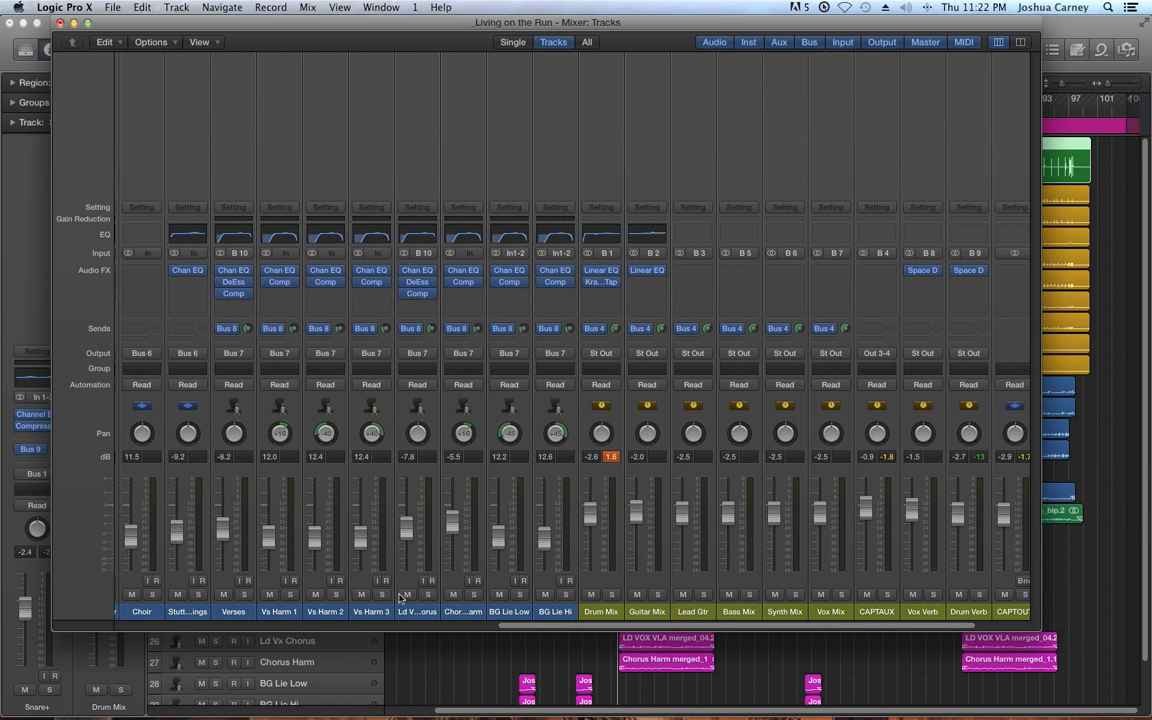
{"action": "mouse_move", "coordinate": [238, 610]}
{"action": "left_mouse_down"}
{"action": "mouse_move", "coordinate": [325, 610]}
{"action": "mouse_move", "coordinate": [250, 608]}
{"action": "left_mouse_up"}
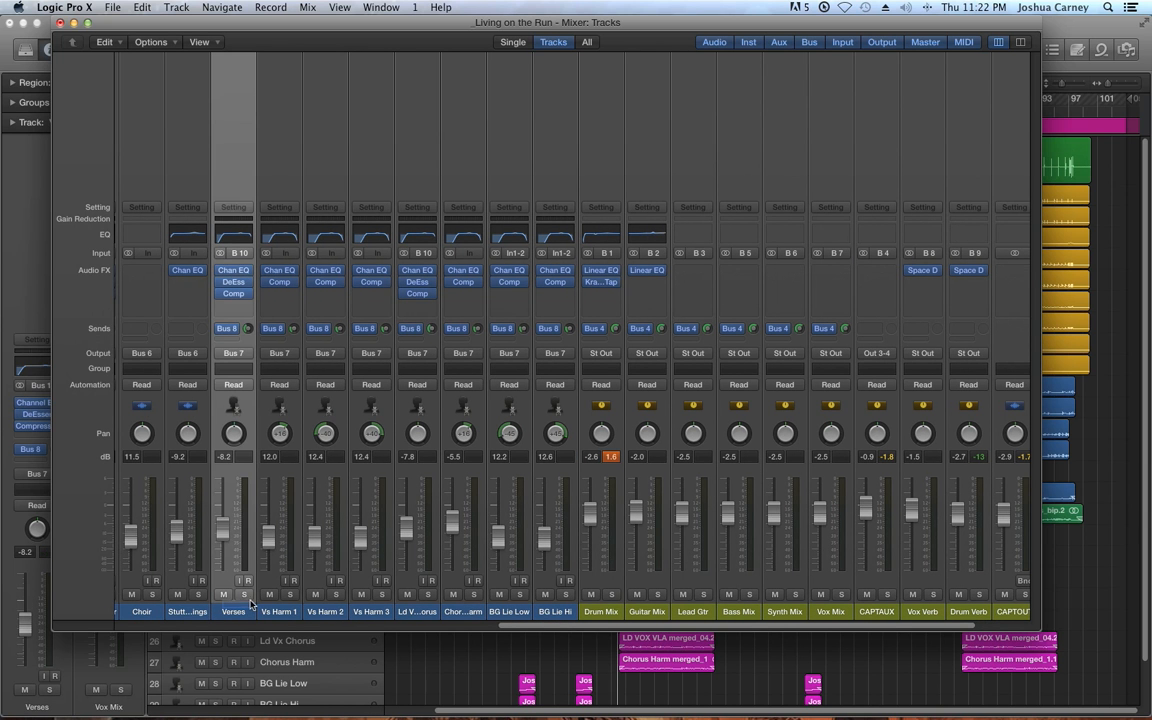
{"action": "left_click", "coordinate": [234, 331]}
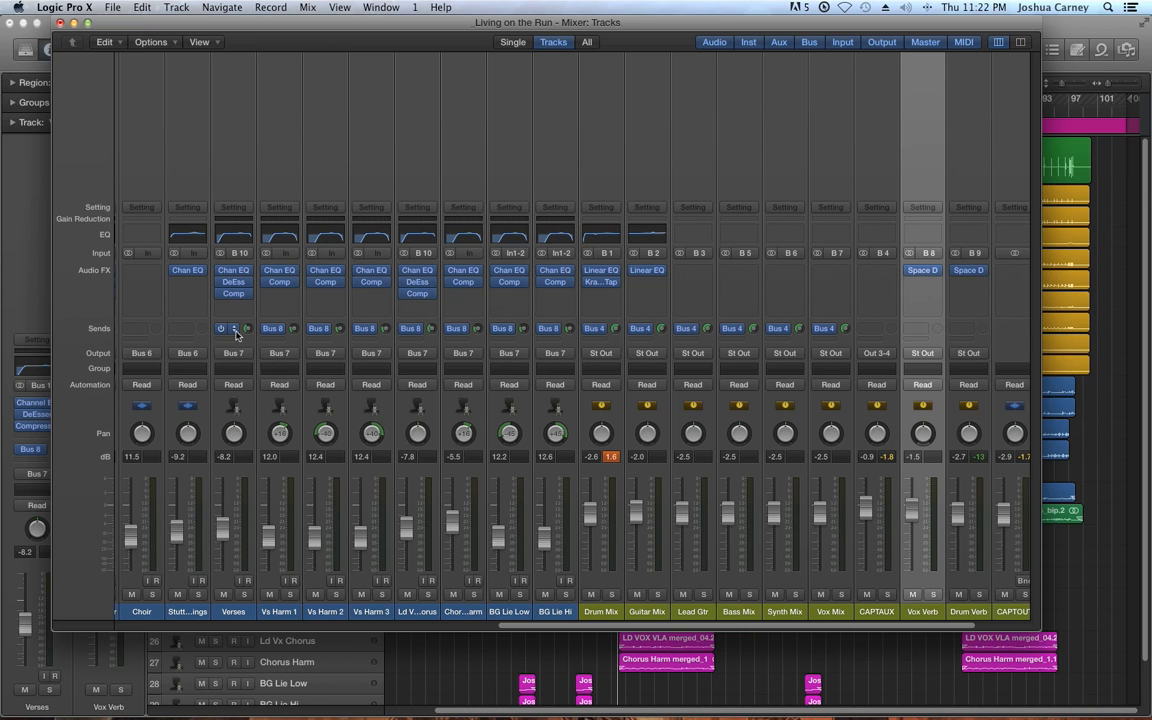
{"action": "left_click", "coordinate": [237, 334]}
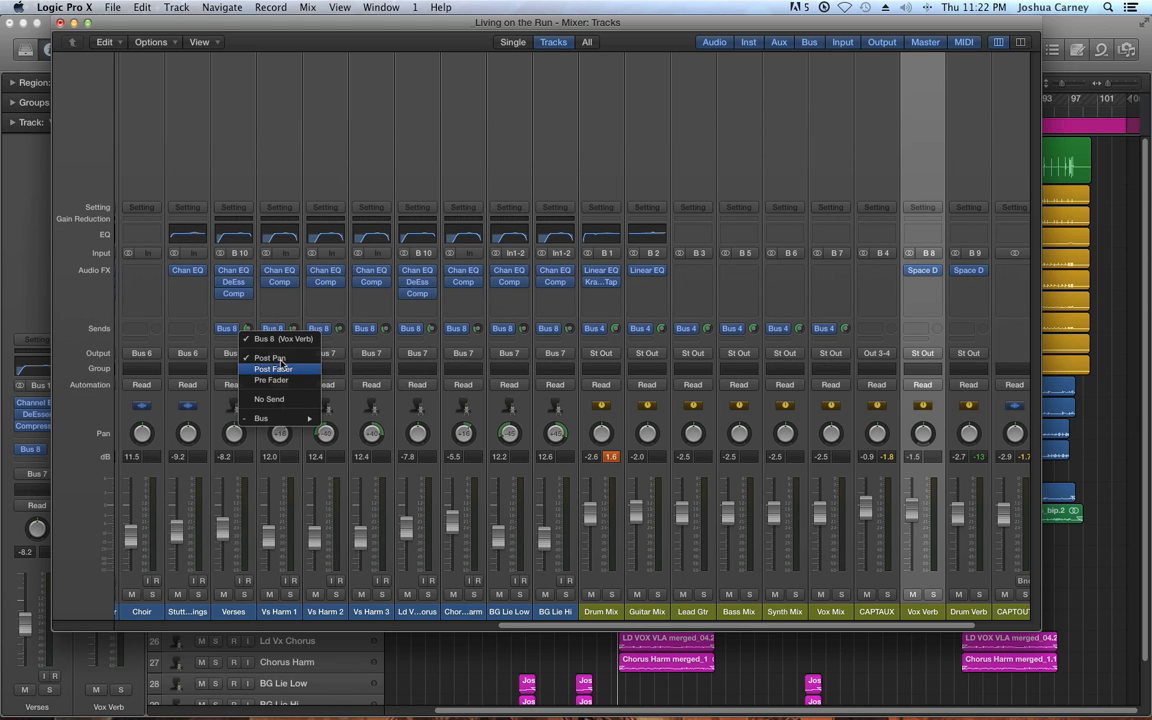
{"action": "left_click", "coordinate": [208, 321]}
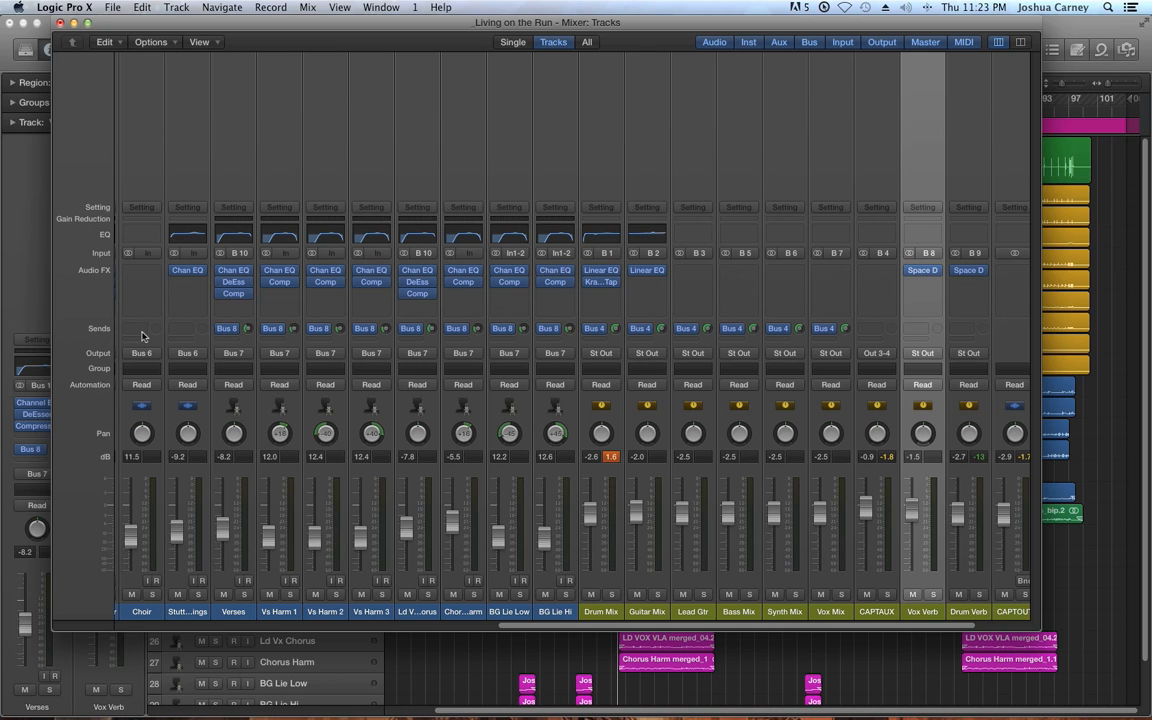
{"action": "left_click", "coordinate": [229, 328]}
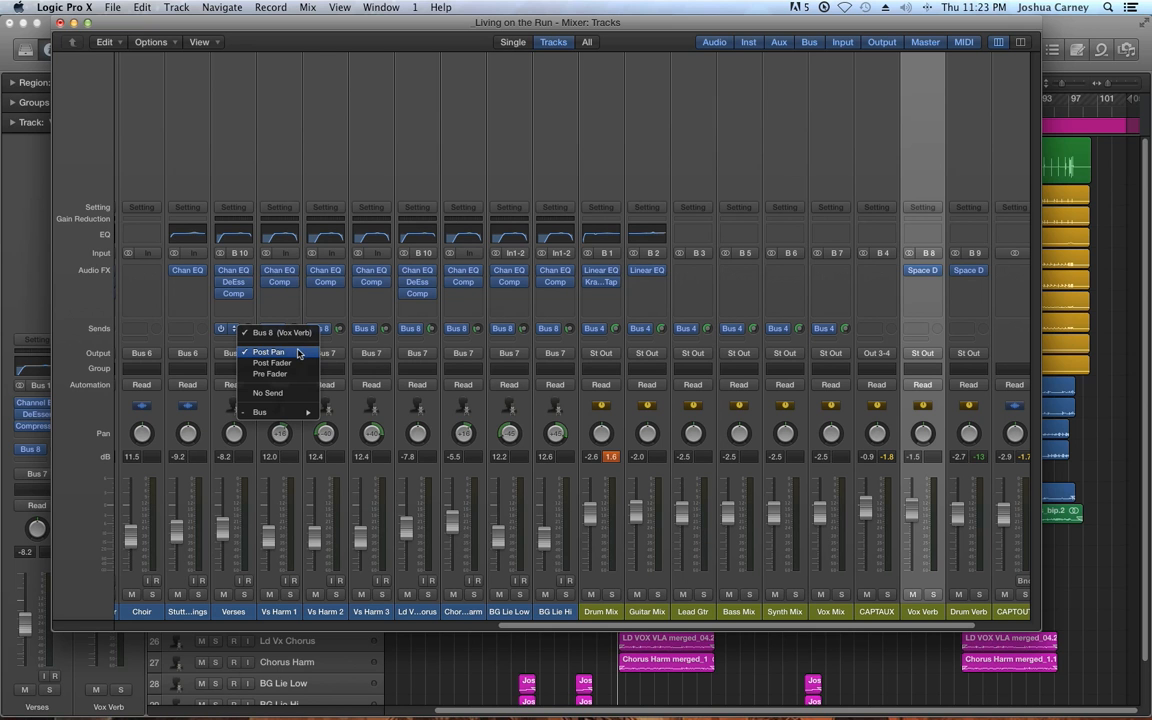
{"action": "left_click", "coordinate": [97, 302]}
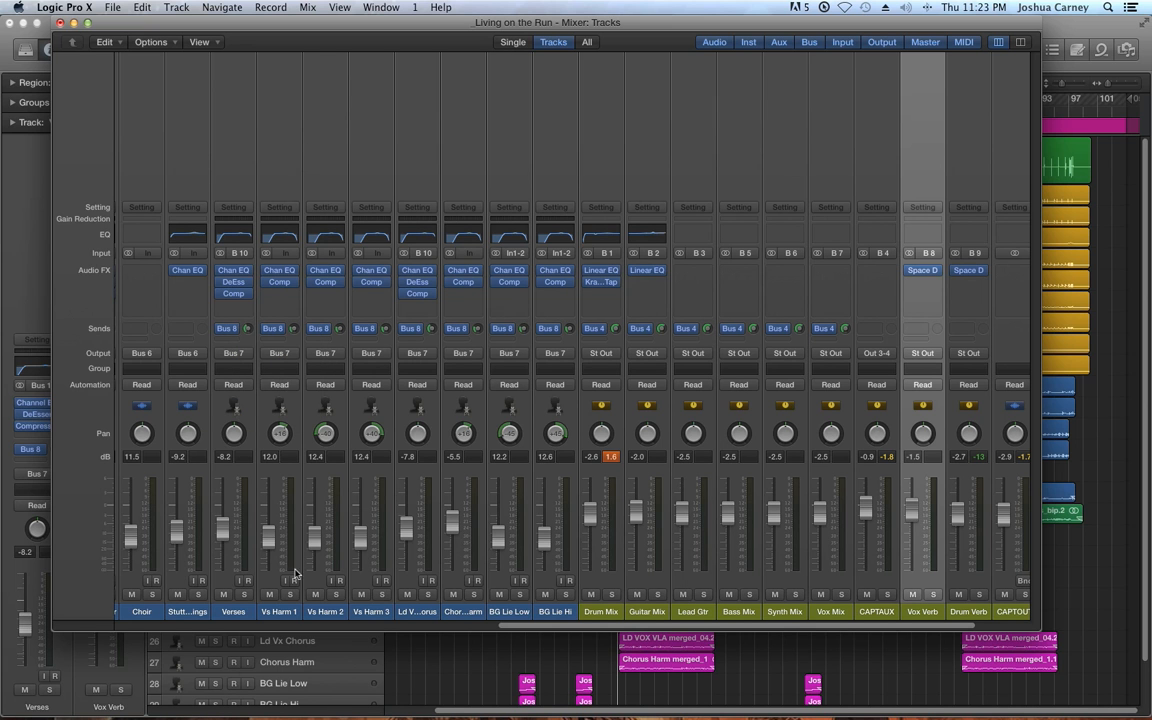
Raise the Verses fader to -4.9 dB and pan the channel to the right
{"action": "left_click_drag", "start_coordinate": [216, 540], "coordinate": [236, 514]}
{"action": "mouse_move", "coordinate": [237, 435]}
{"action": "left_mouse_down"}
{"action": "mouse_move", "coordinate": [235, 455]}
{"action": "mouse_move", "coordinate": [248, 409]}
{"action": "mouse_move", "coordinate": [239, 442]}
{"action": "left_mouse_up"}
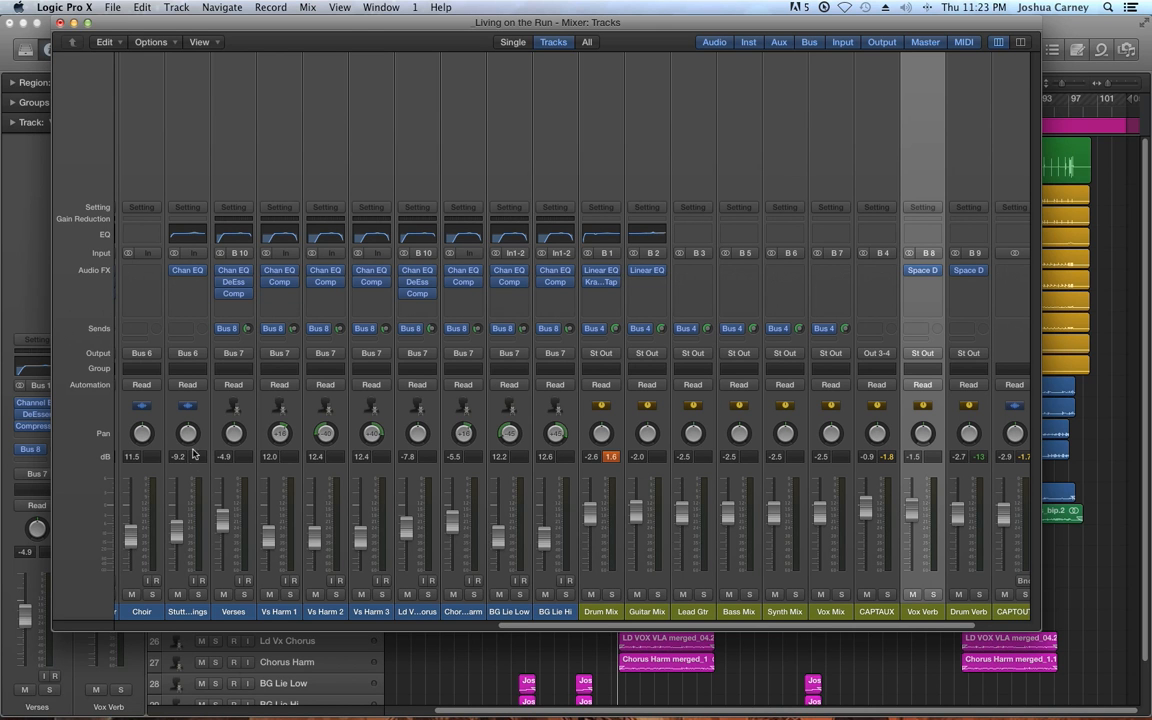
{"action": "left_click_drag", "start_coordinate": [232, 436], "coordinate": [232, 400]}
Solo the Verses and Vox Verb channels and play the song to hear the panned vocal with its reverb
{"action": "left_click_drag", "start_coordinate": [257, 597], "coordinate": [293, 611]}
{"action": "left_click", "coordinate": [246, 595]}
{"action": "left_click", "coordinate": [291, 595]}
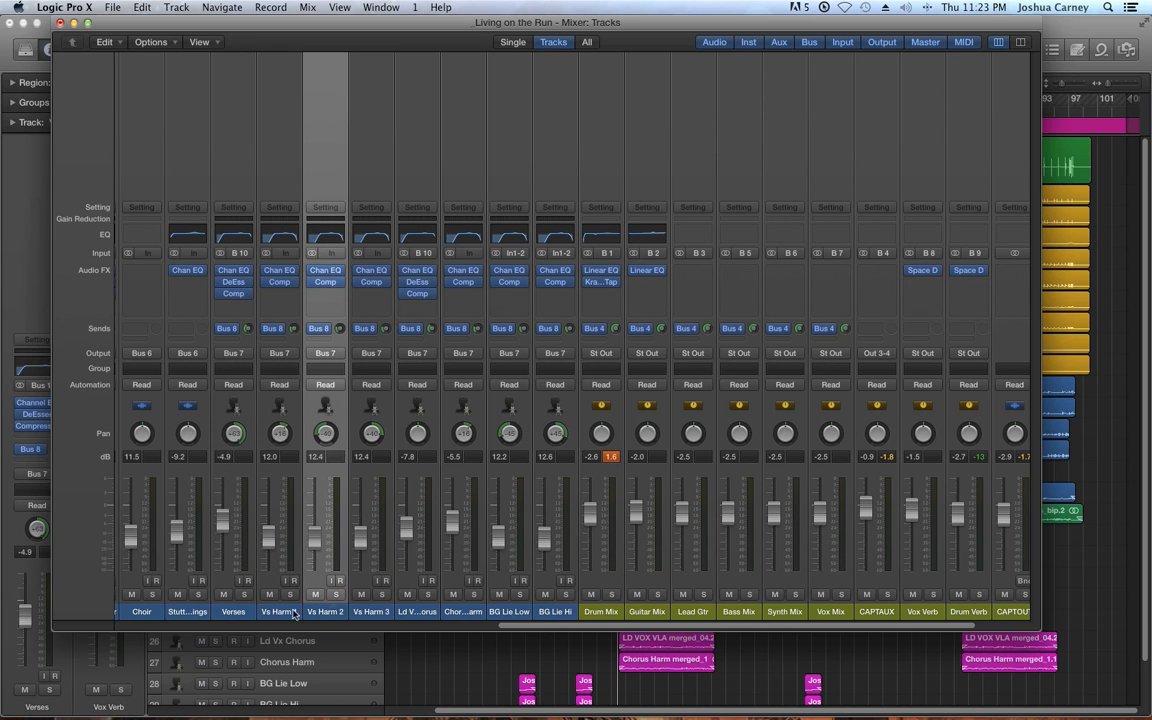
{"action": "left_click", "coordinate": [243, 594]}
{"action": "left_click", "coordinate": [933, 595]}
{"action": "key", "text": "space"}
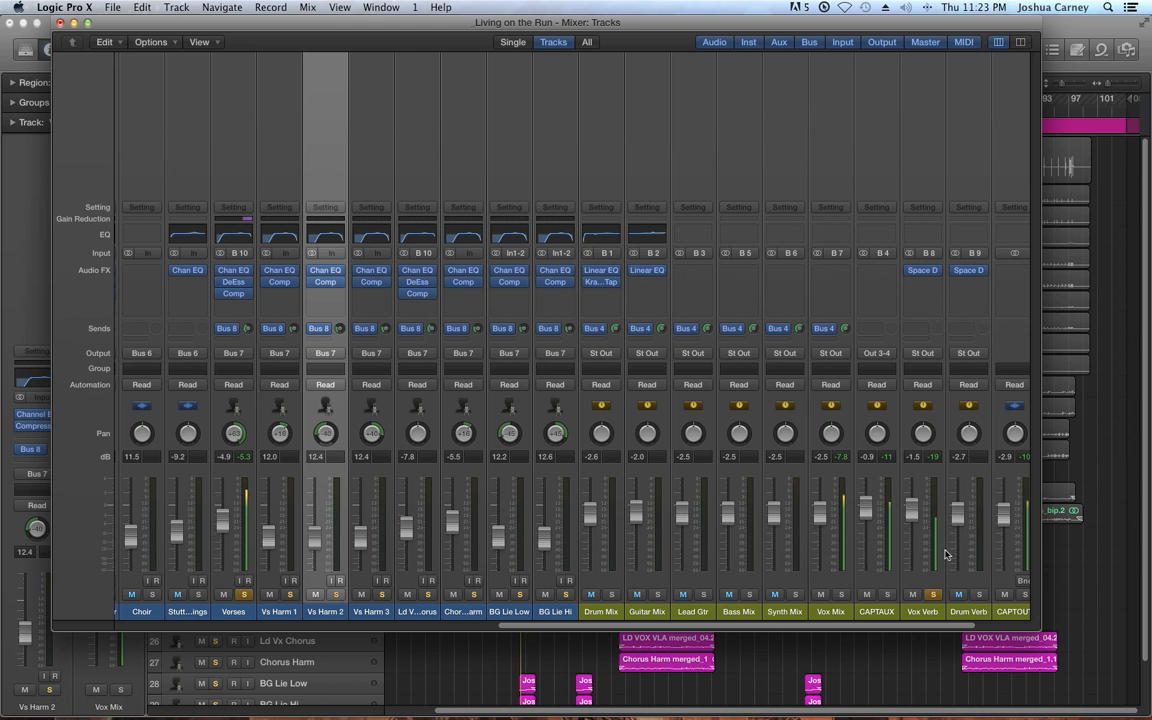
Move the Verses fader down and back up to -5.7 dB during playback with its Bus 8 send in Post Pan mode
{"action": "left_click", "coordinate": [235, 330]}
{"action": "left_click", "coordinate": [57, 309]}
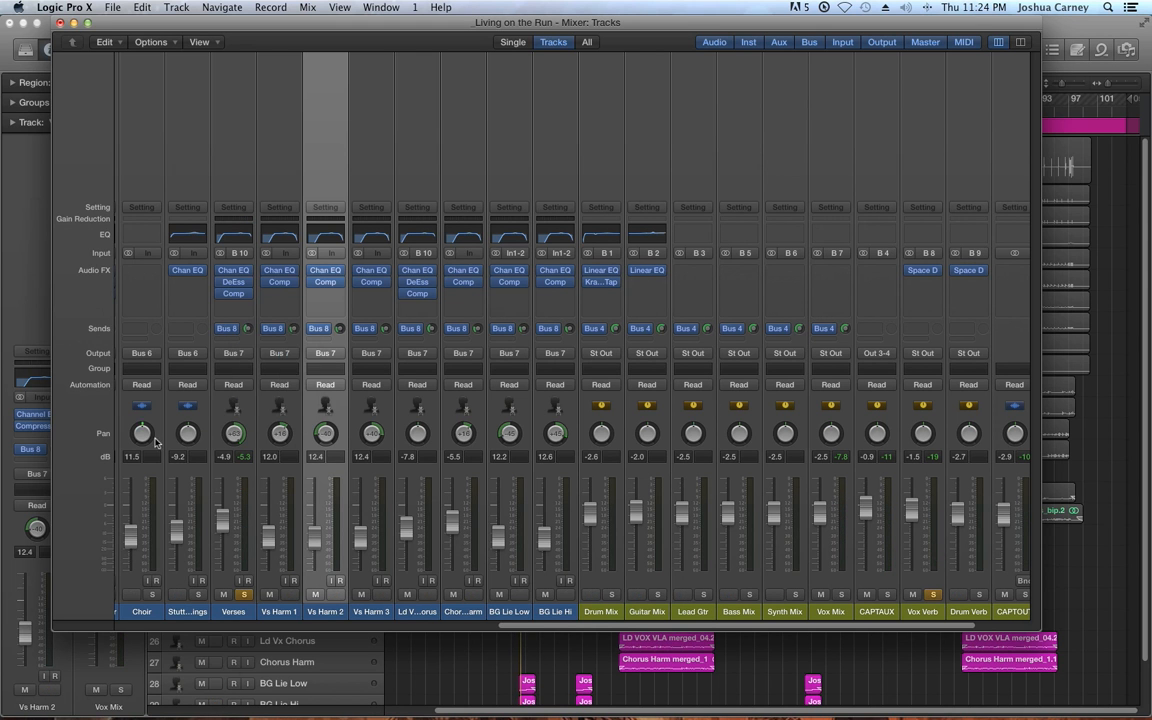
{"action": "mouse_move", "coordinate": [222, 521]}
{"action": "left_mouse_down"}
{"action": "mouse_move", "coordinate": [222, 492]}
{"action": "mouse_move", "coordinate": [222, 538]}
{"action": "mouse_move", "coordinate": [222, 512]}
{"action": "left_mouse_up"}
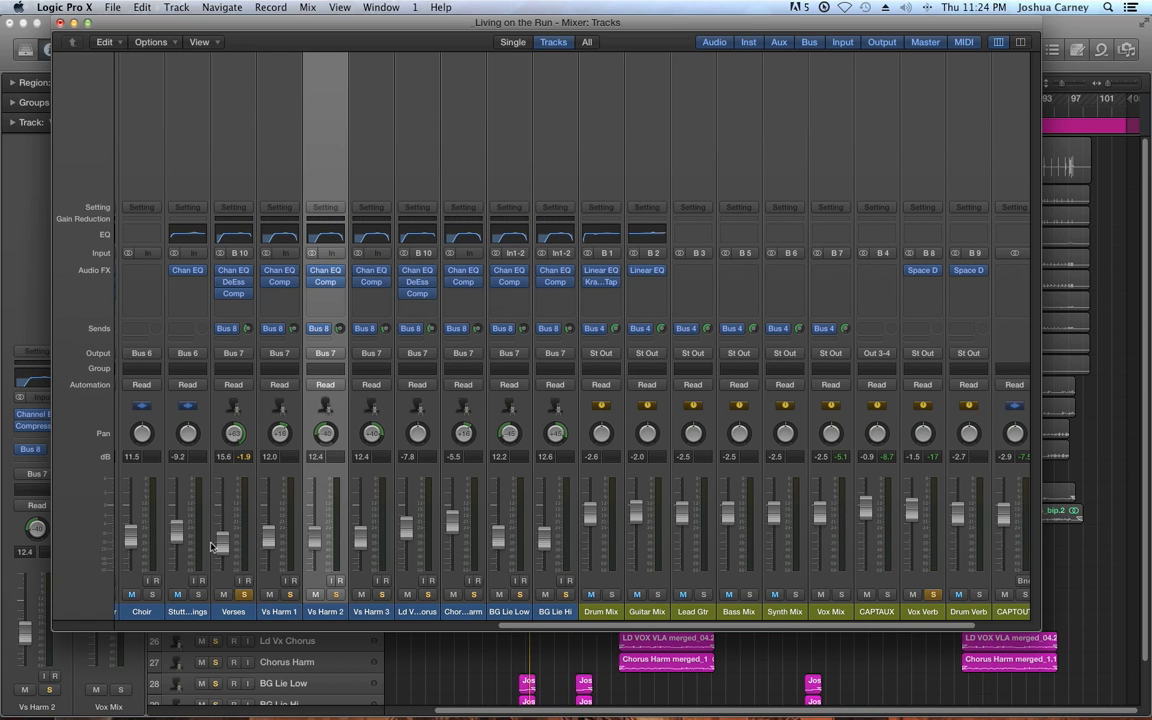
{"action": "left_click_drag", "start_coordinate": [222, 541], "coordinate": [222, 523]}
Set the Verses channel's Bus 8 send to Post Fader, vary its pan and fader while listening, and recentre the pan
{"action": "left_click", "coordinate": [228, 328]}
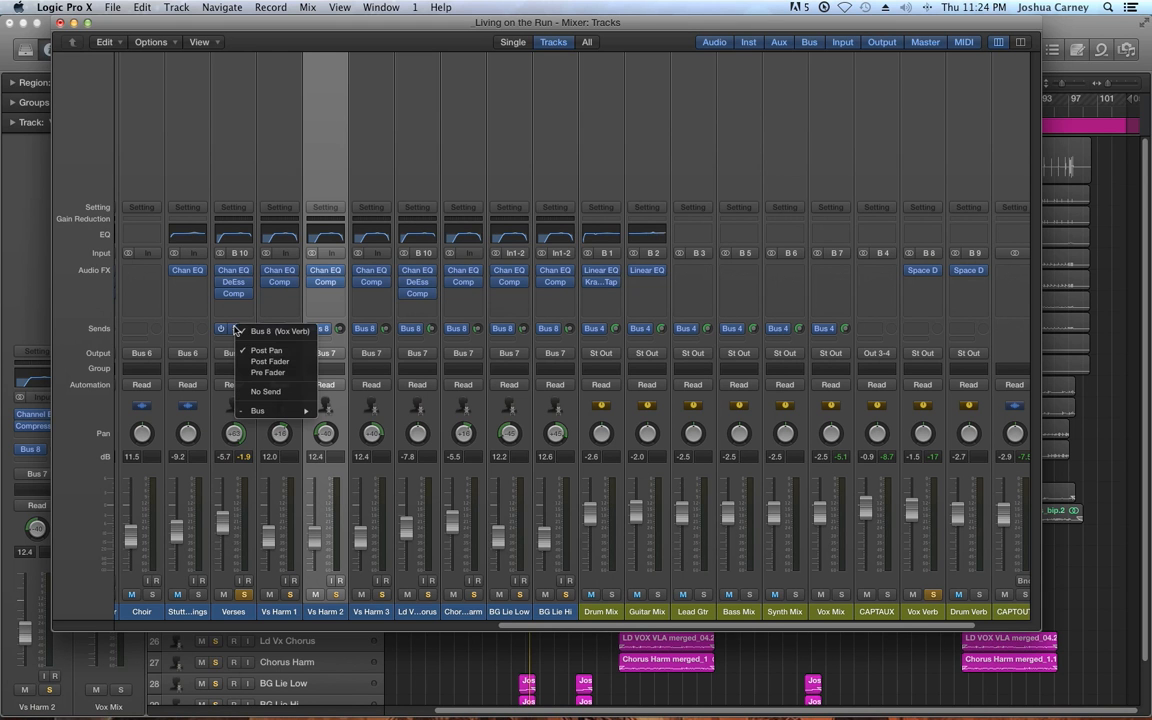
{"action": "left_click", "coordinate": [287, 361]}
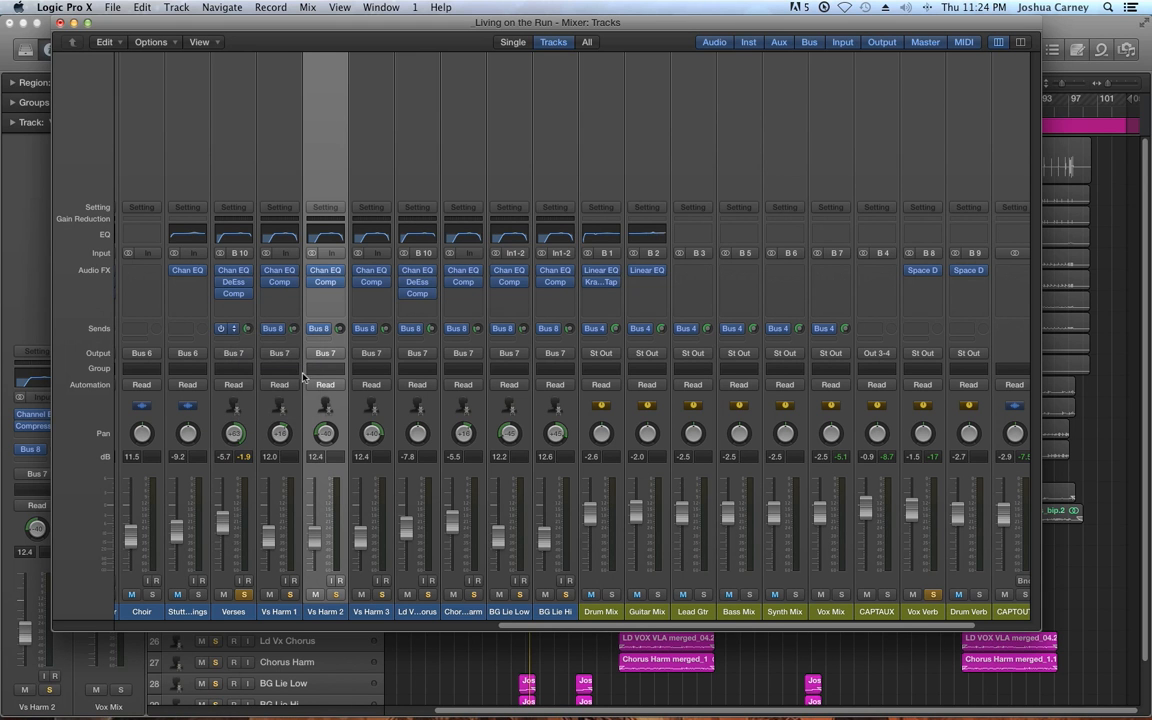
{"action": "left_click", "coordinate": [233, 432], "text": "alt"}
{"action": "mouse_move", "coordinate": [200, 484]}
{"action": "left_mouse_down"}
{"action": "mouse_move", "coordinate": [200, 448]}
{"action": "mouse_move", "coordinate": [200, 484]}
{"action": "left_mouse_up"}
{"action": "left_click_drag", "start_coordinate": [236, 437], "coordinate": [871, 492]}
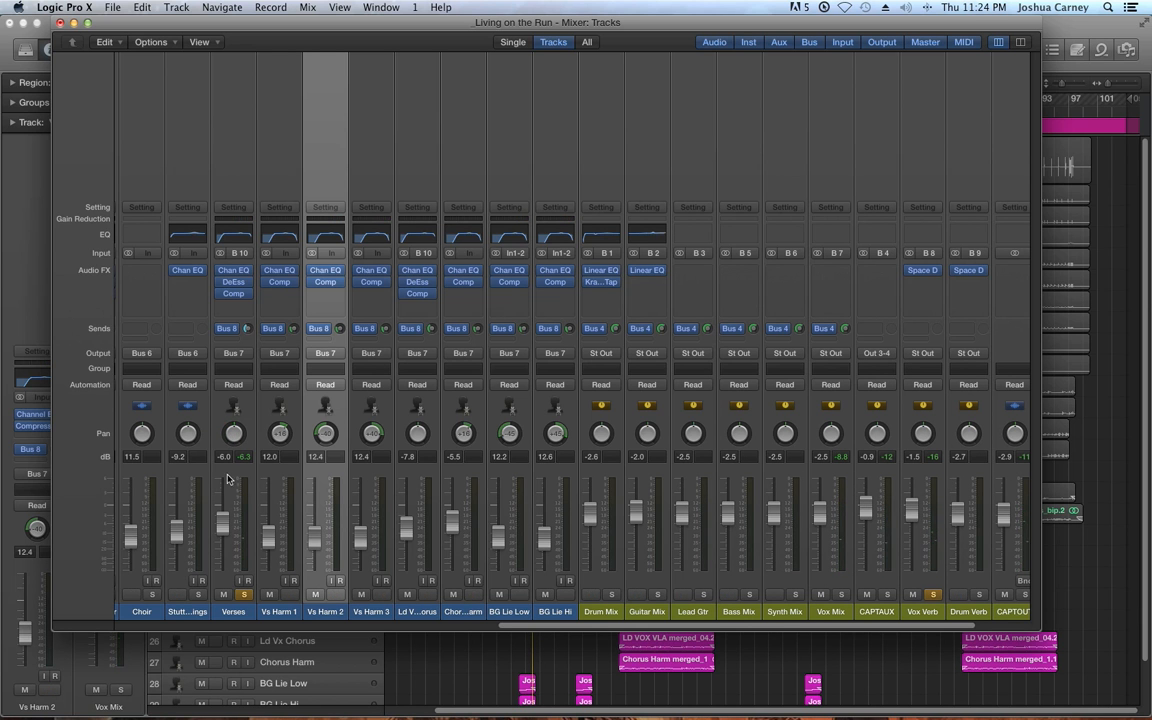
{"action": "left_click_drag", "start_coordinate": [234, 440], "coordinate": [234, 470]}
{"action": "left_click", "coordinate": [235, 433], "text": "alt"}
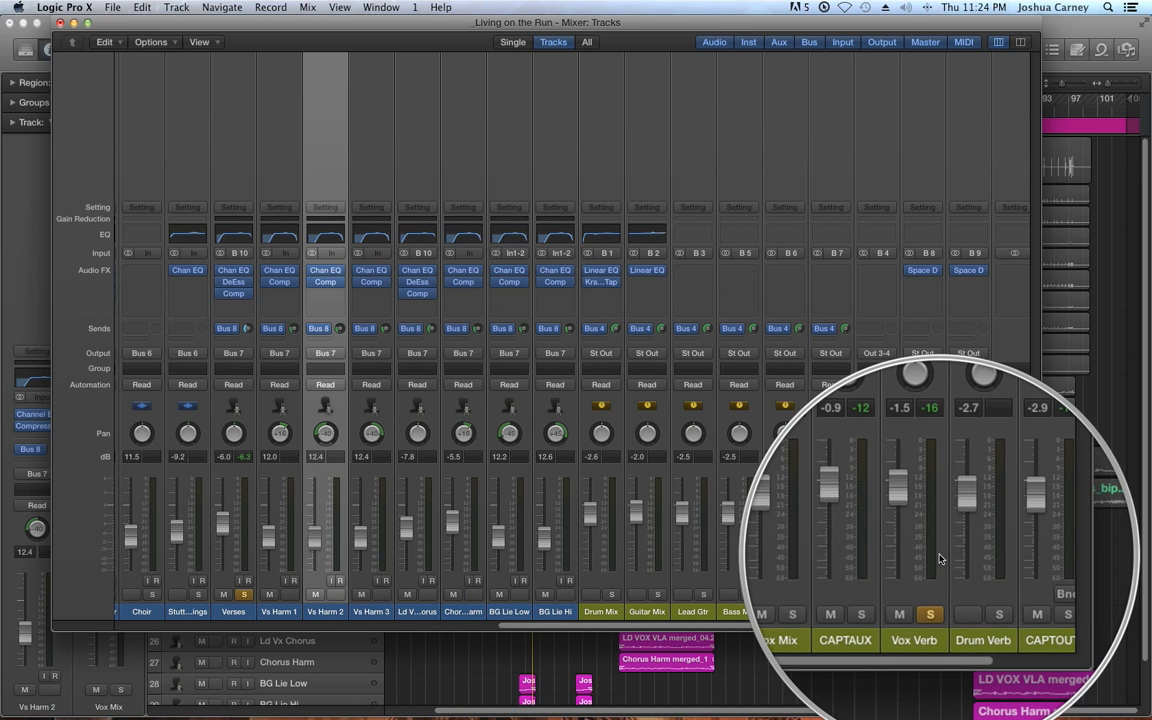
Set the Verses channel's Bus 8 send to Pre Fader and vary its pan and fader to hear the reverb's response
{"action": "left_click", "coordinate": [234, 329]}
{"action": "left_click", "coordinate": [272, 377]}
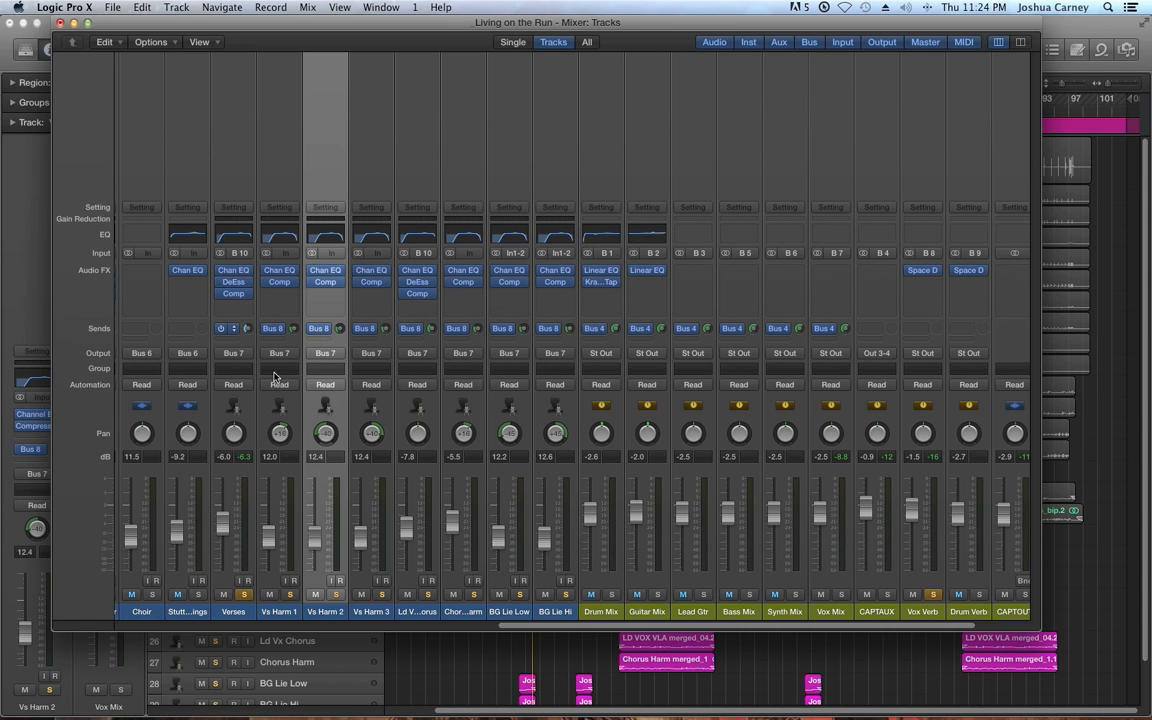
{"action": "left_click_drag", "start_coordinate": [240, 433], "coordinate": [216, 281]}
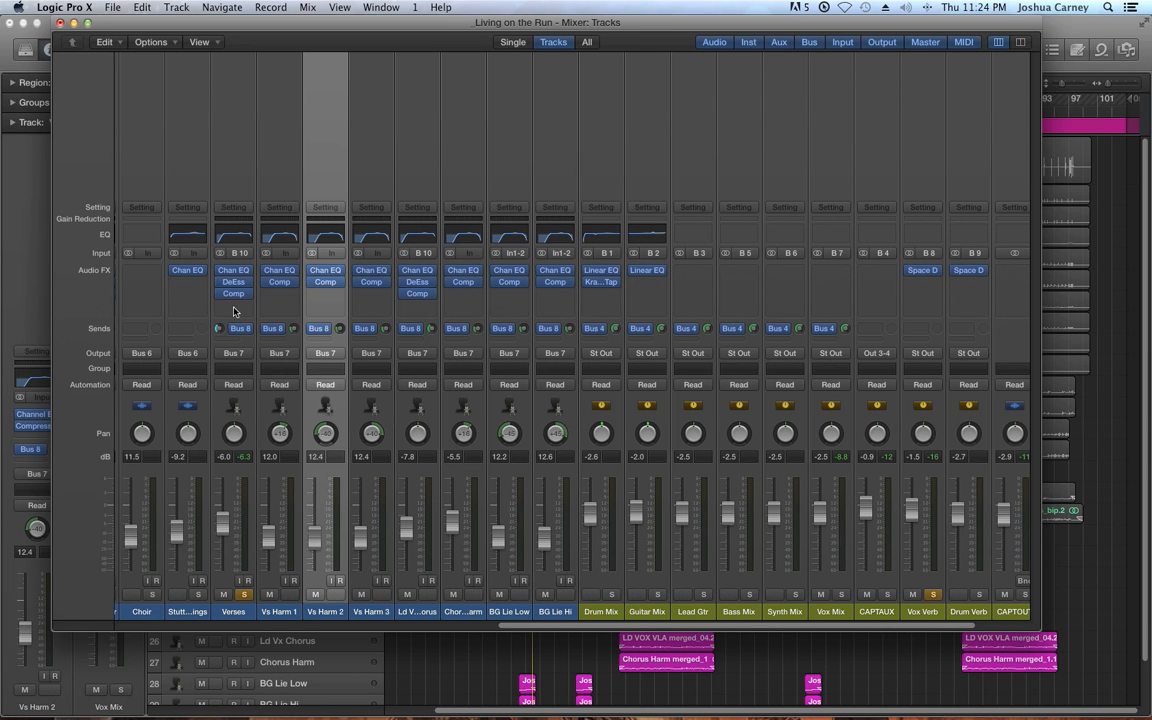
{"action": "left_click_drag", "start_coordinate": [222, 522], "coordinate": [222, 571]}
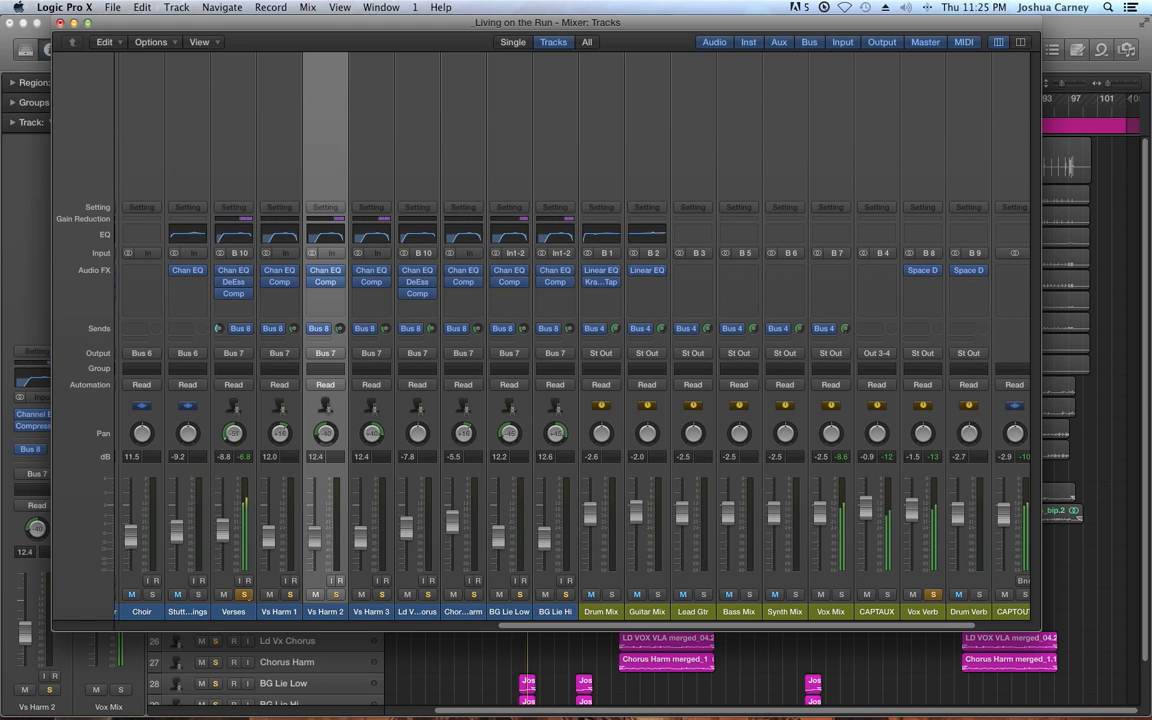
{"action": "left_click_drag", "start_coordinate": [192, 471], "coordinate": [216, 489]}
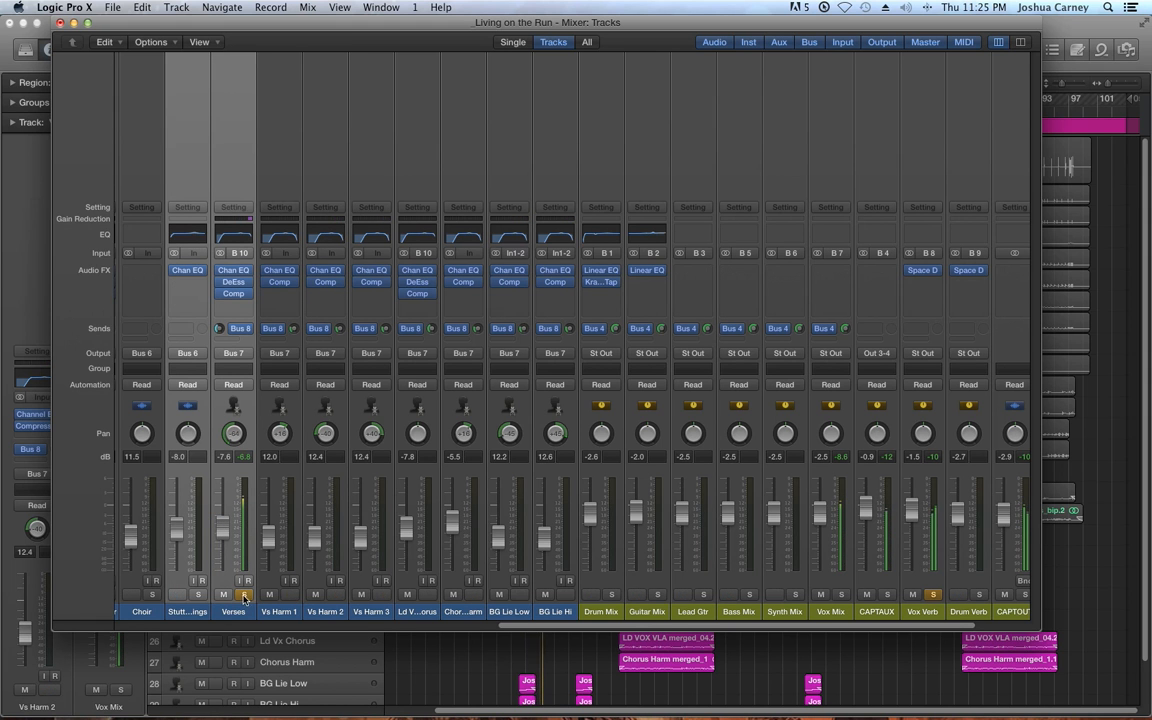
{"action": "left_click", "coordinate": [140, 612]}
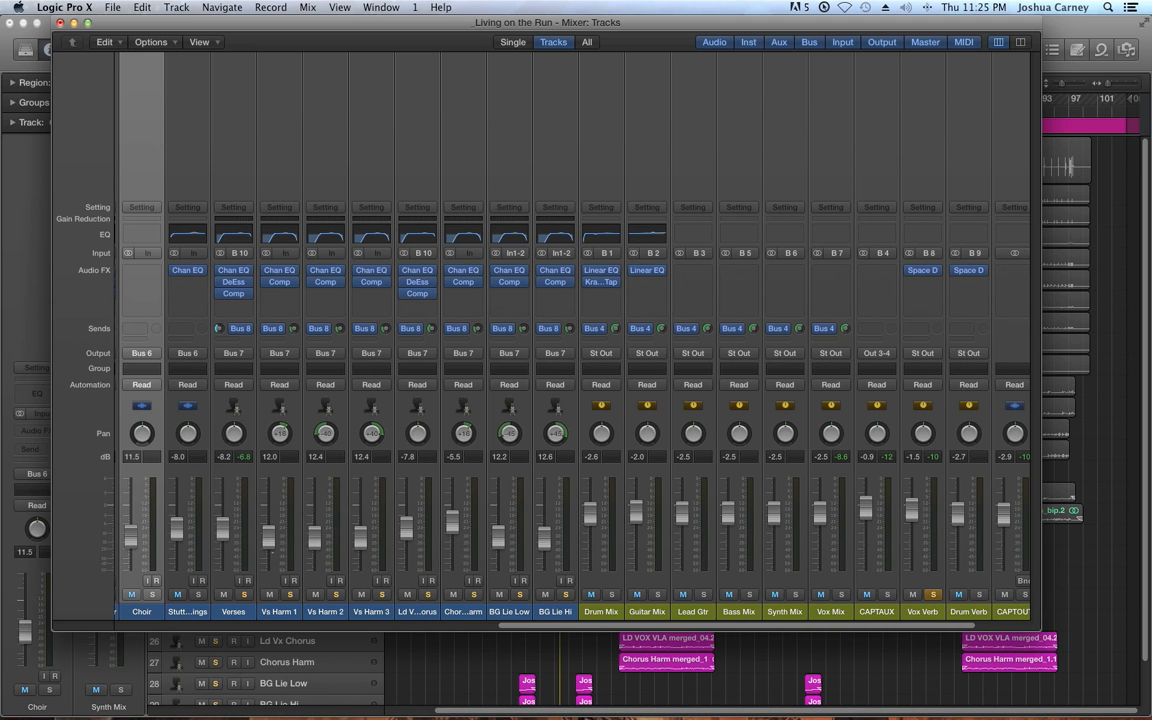
Set the Verses channel to -5.2 dB with centred pan and return its Bus 8 send to Post Pan
{"action": "left_click_drag", "start_coordinate": [235, 440], "coordinate": [257, 376]}
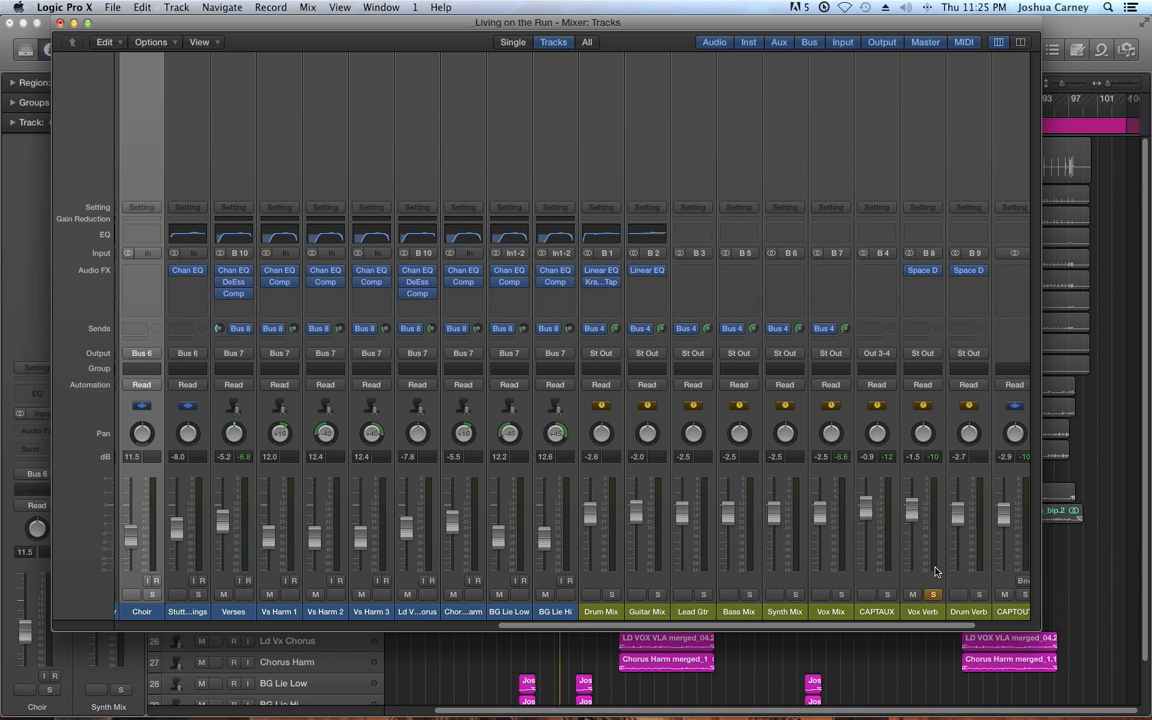
{"action": "left_click", "coordinate": [240, 328]}
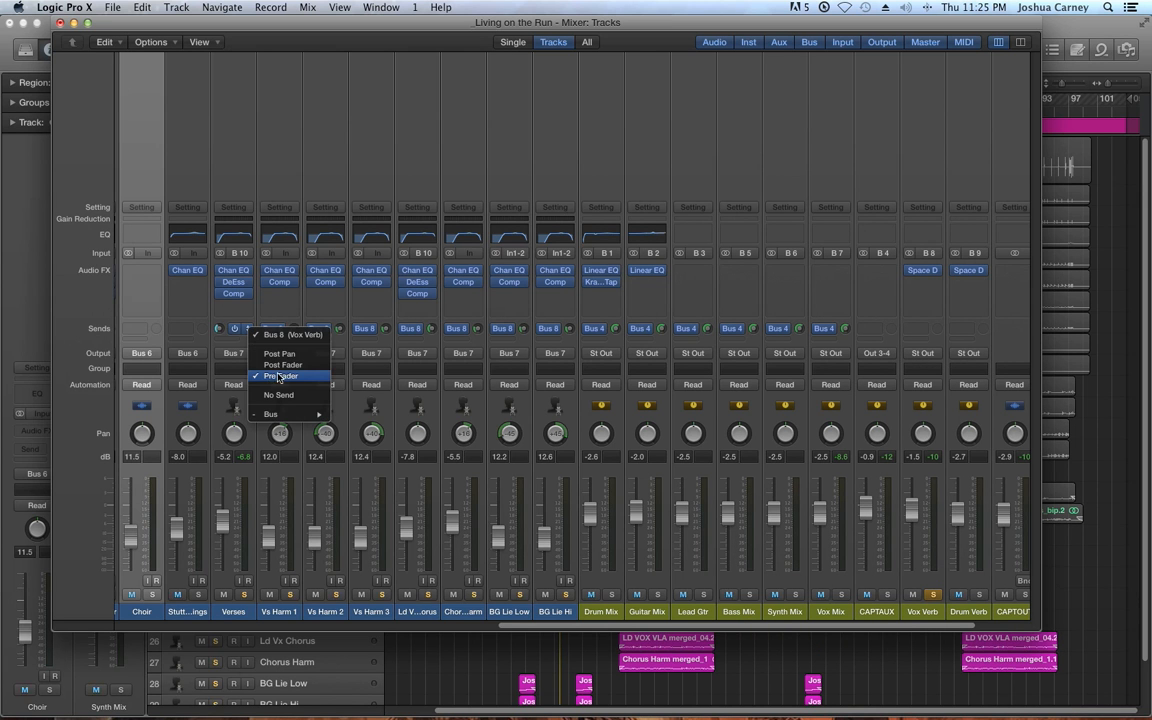
{"action": "left_click", "coordinate": [252, 340]}
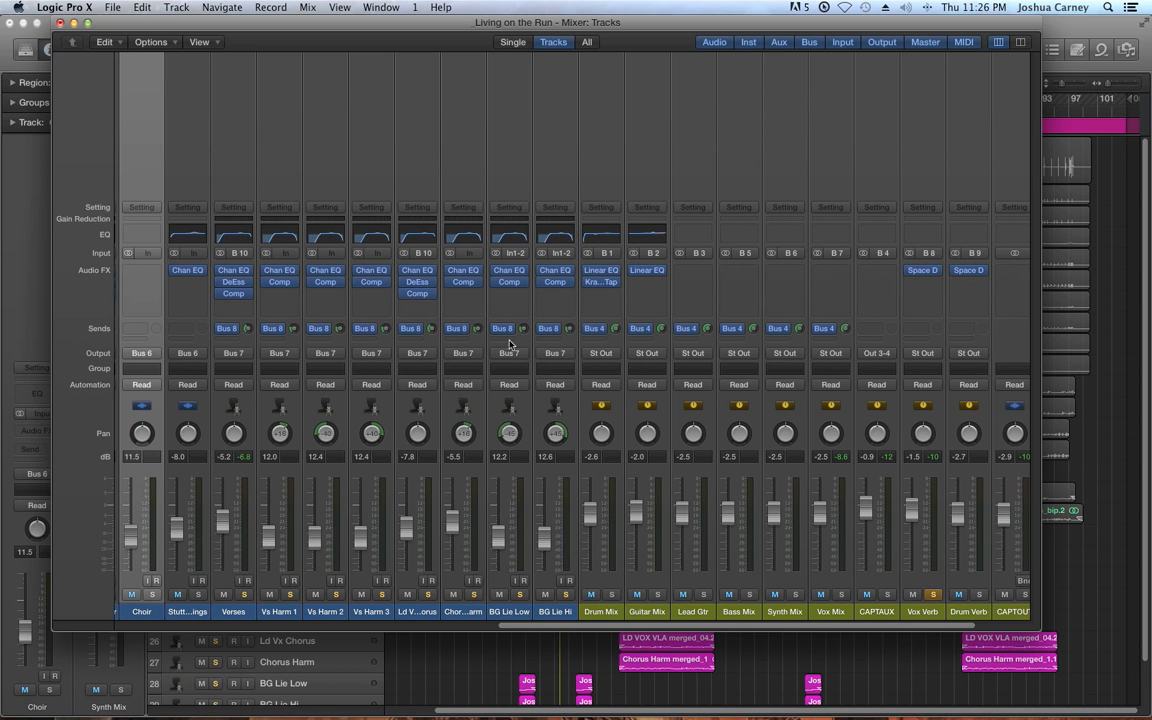
Select the vocal channels from Verses through BG Lie Hi and set their Bus 8 sends to Post Fader
{"action": "left_click_drag", "start_coordinate": [248, 617], "coordinate": [546, 380]}
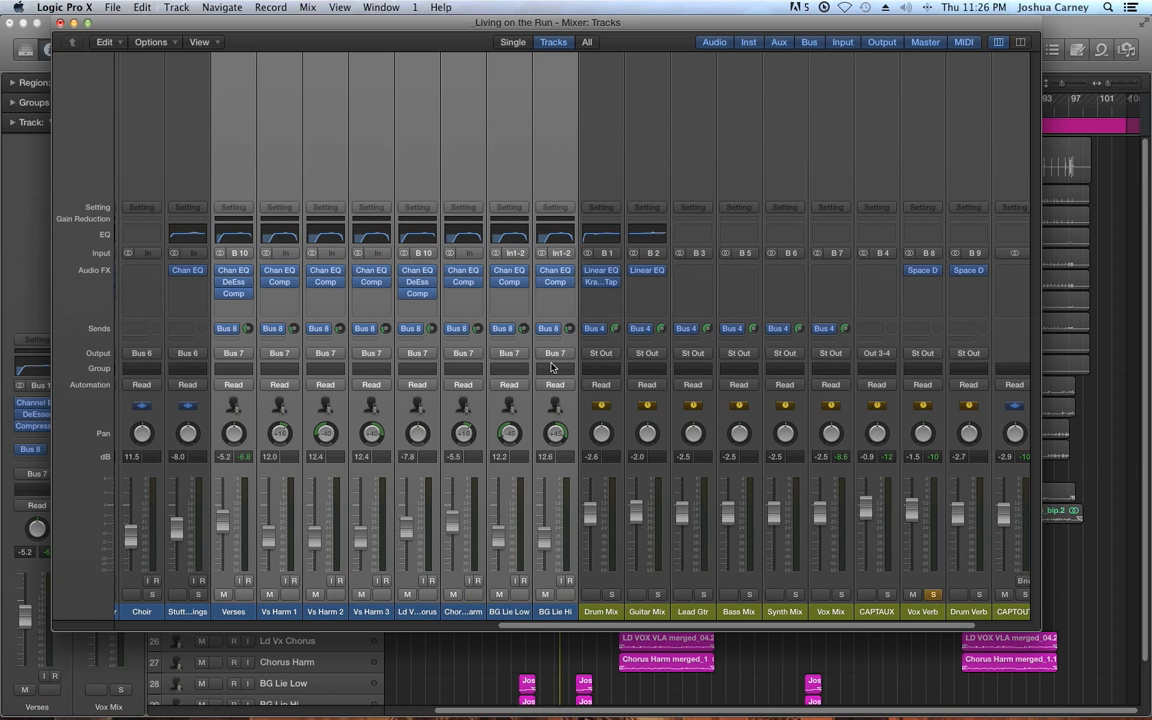
{"action": "left_click", "coordinate": [558, 332]}
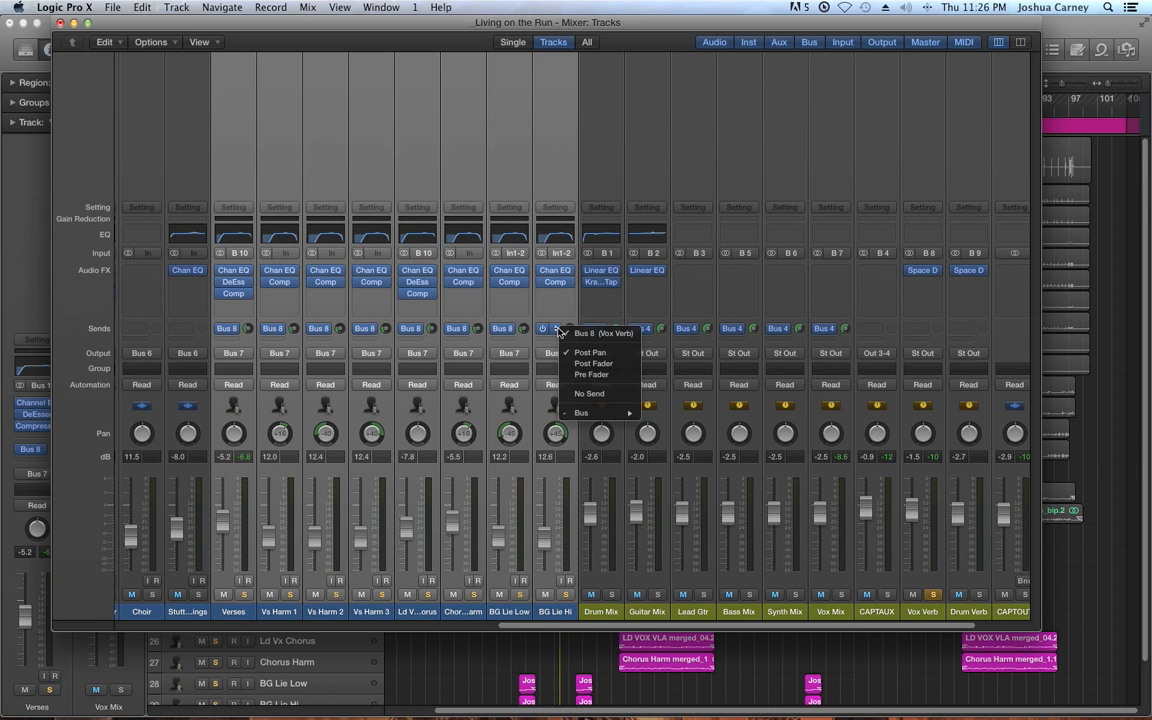
{"action": "left_click", "coordinate": [608, 365]}
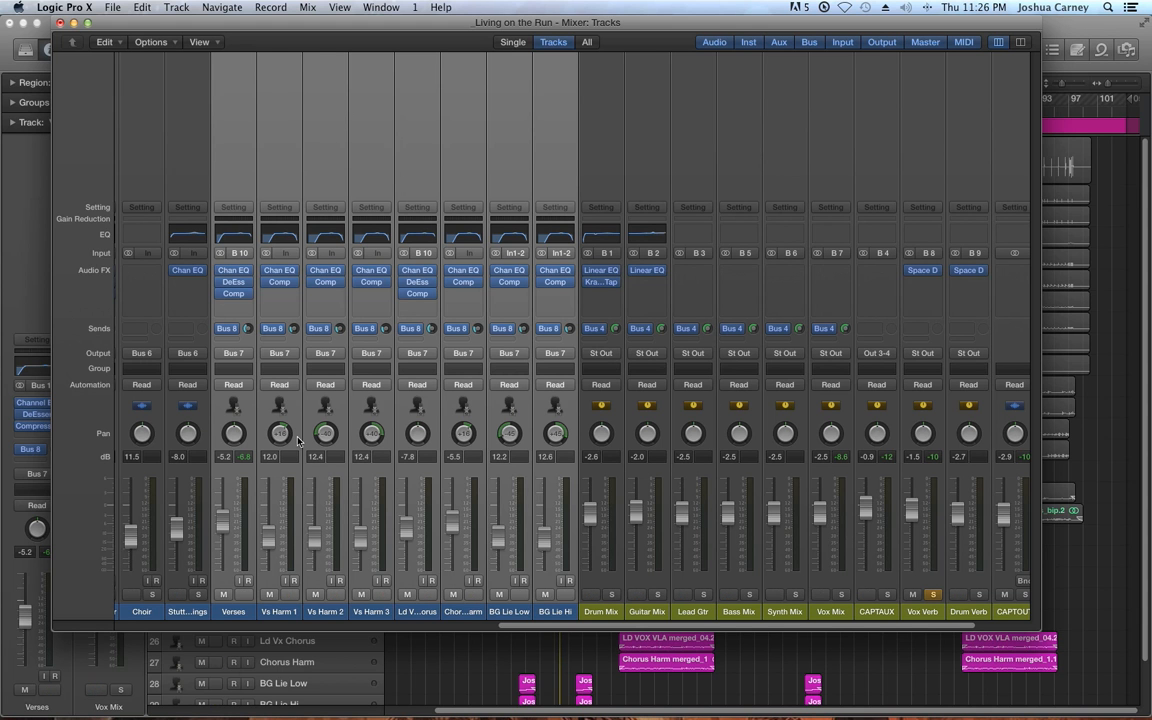
Examine the Bus 8 send mode options on the Verses and Vs Harm 1 channels
{"action": "left_click", "coordinate": [237, 333]}
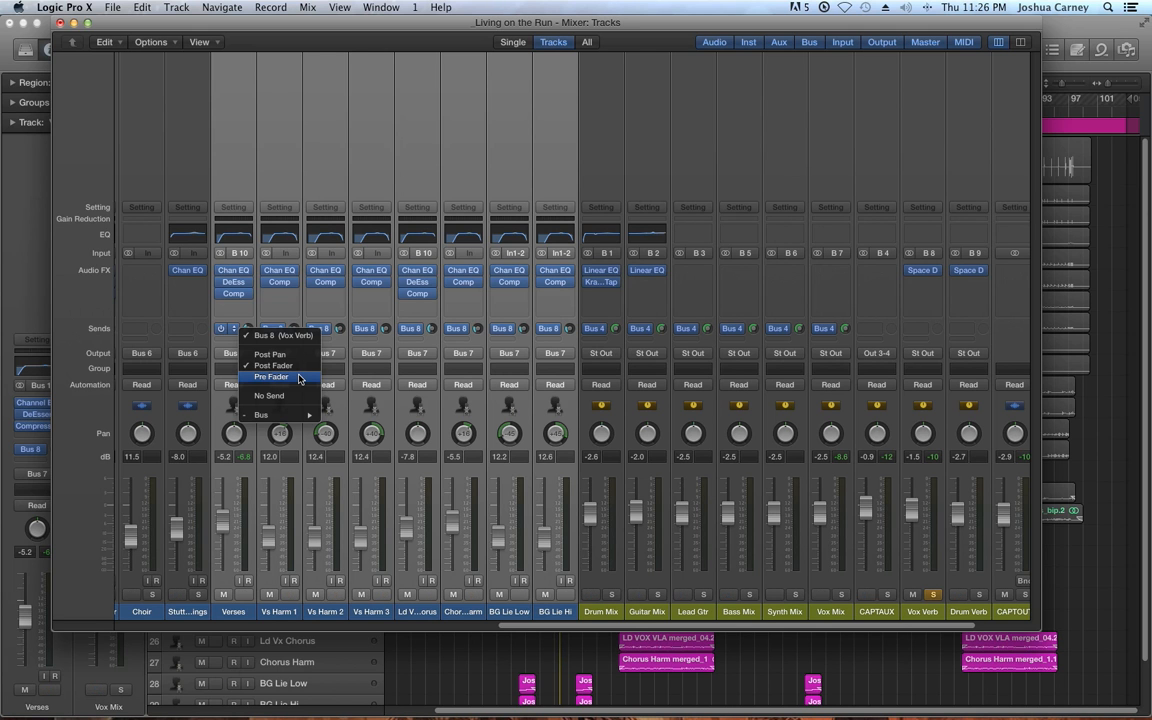
{"action": "left_click", "coordinate": [274, 376]}
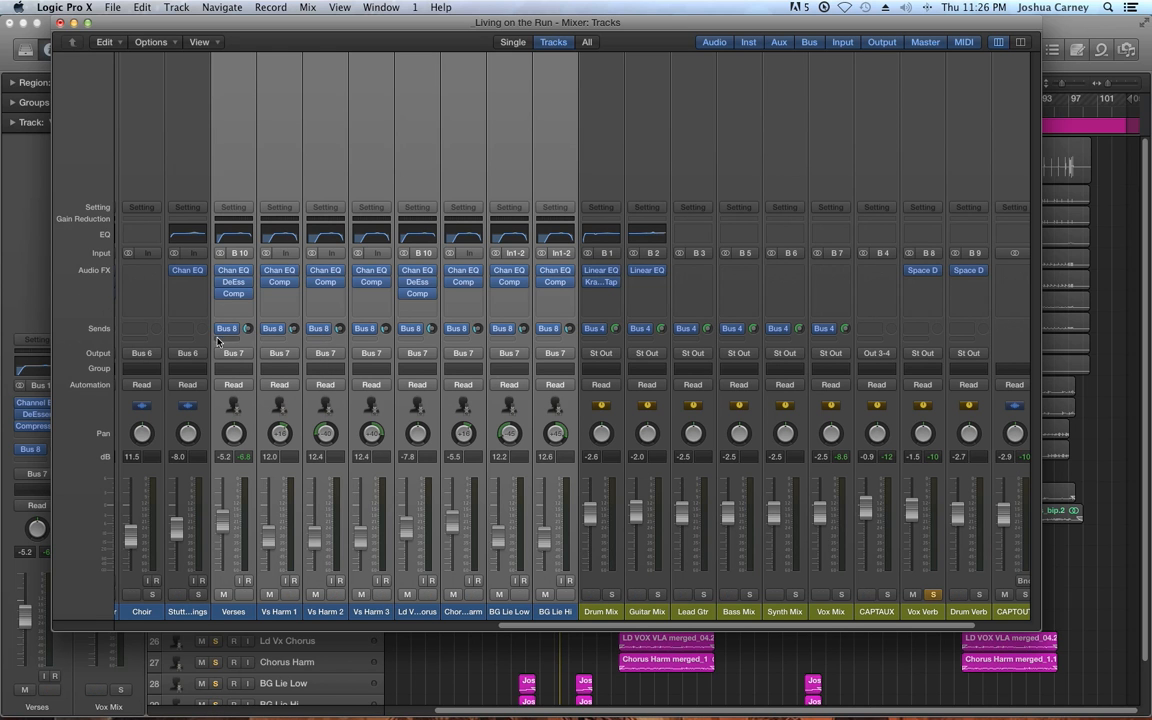
{"action": "left_click", "coordinate": [277, 331]}
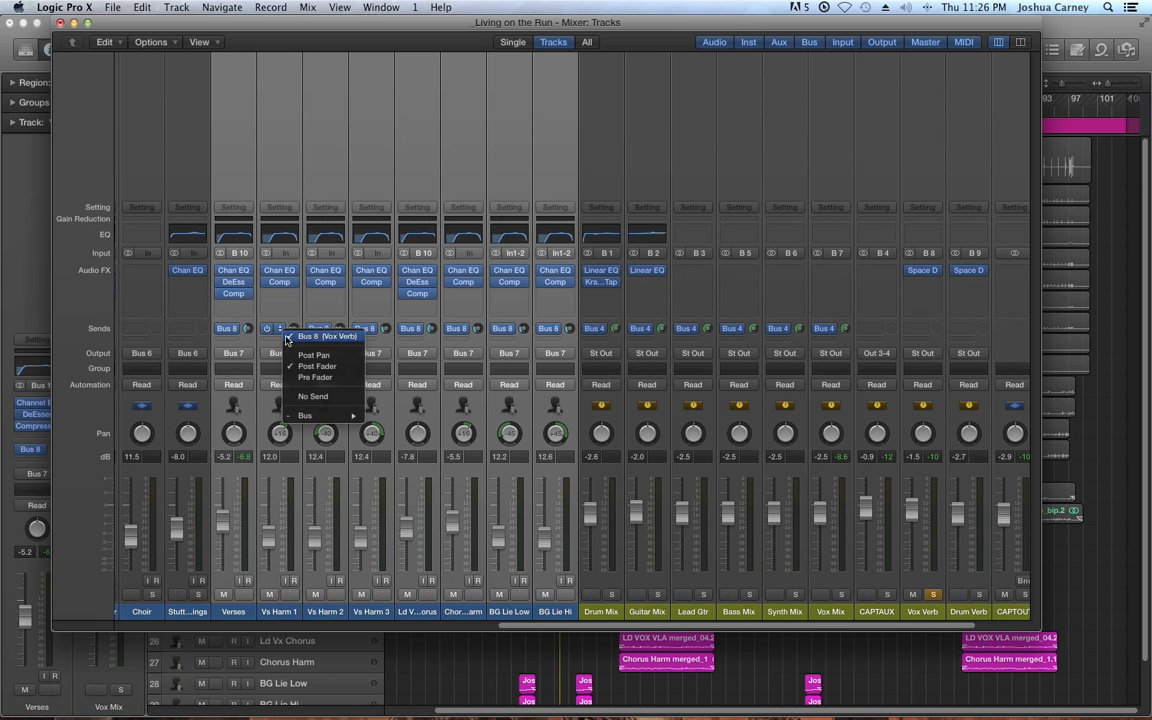
{"action": "left_click", "coordinate": [108, 324]}
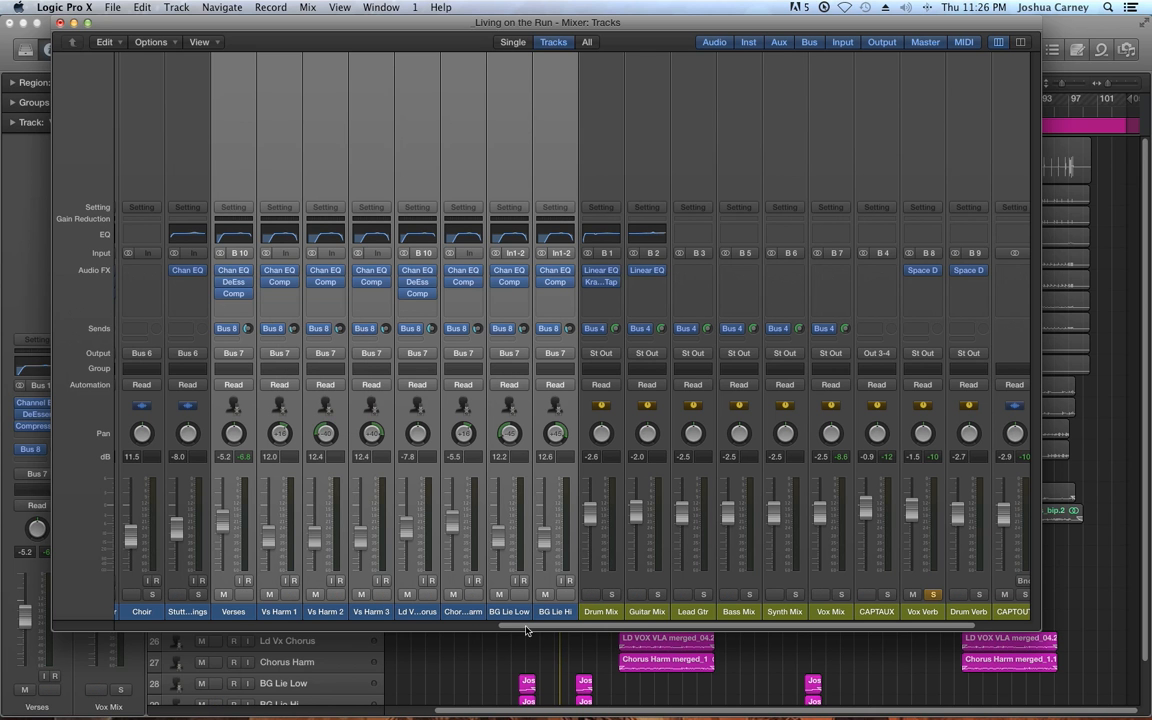
Select the drum channels from Snare+ through Tom 2 Floor and set their Bus 9 sends to Post Fader
{"action": "left_click_drag", "start_coordinate": [520, 628], "coordinate": [550, 609]}
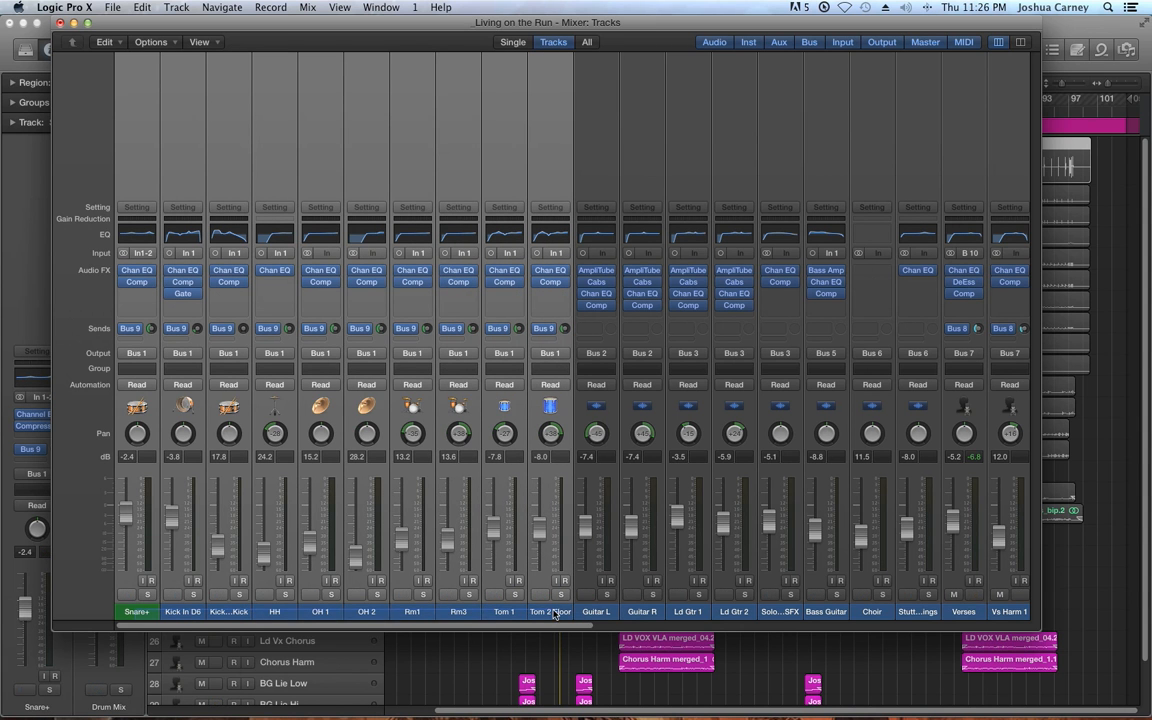
{"action": "left_click", "coordinate": [550, 329]}
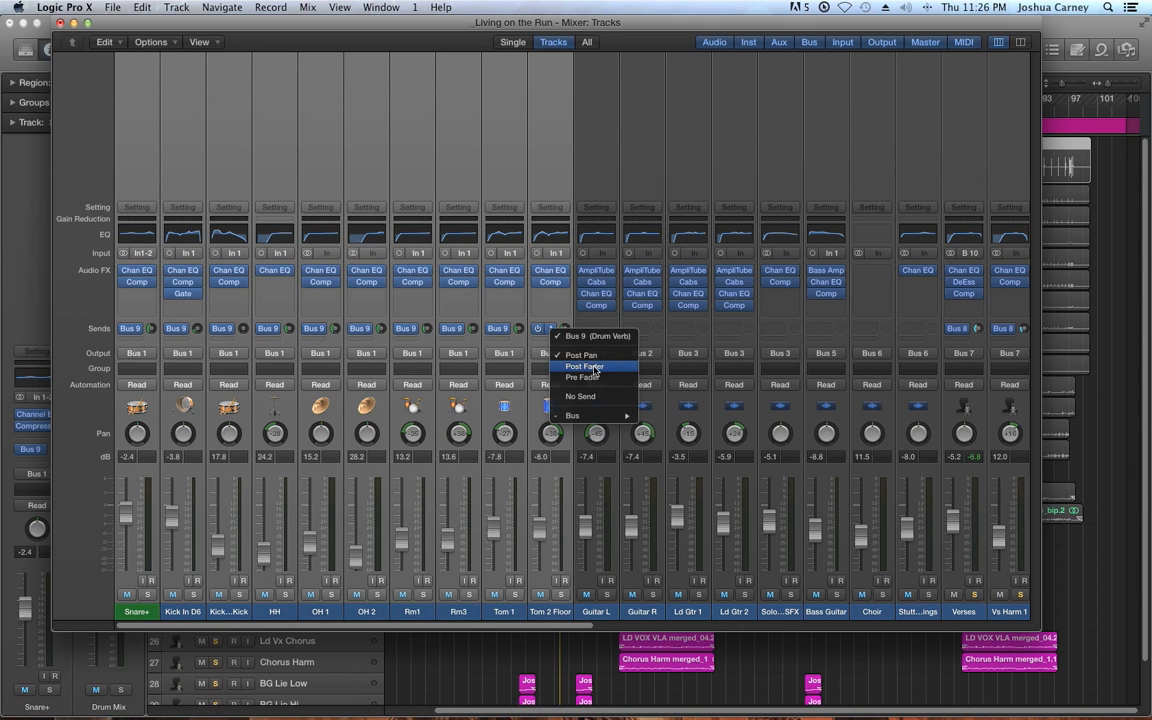
{"action": "left_click", "coordinate": [592, 367]}
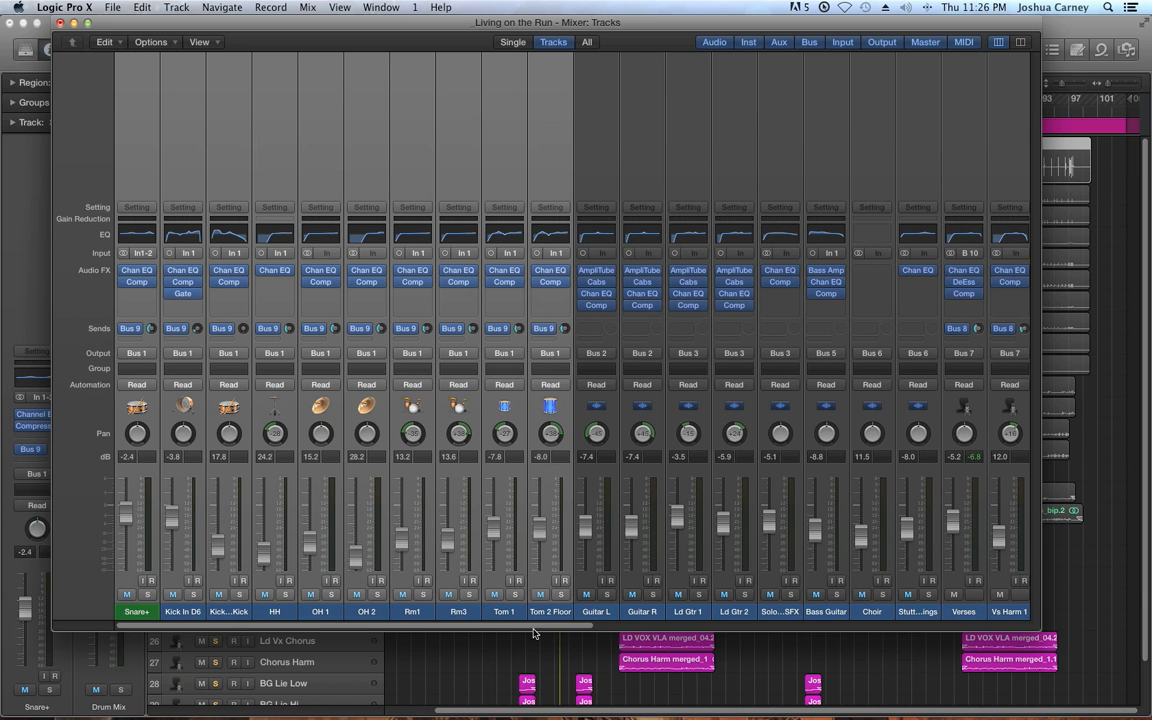
Unsolo the Vox Verb channel and close the Mixer window
{"action": "left_click_drag", "start_coordinate": [700, 622], "coordinate": [1042, 627]}
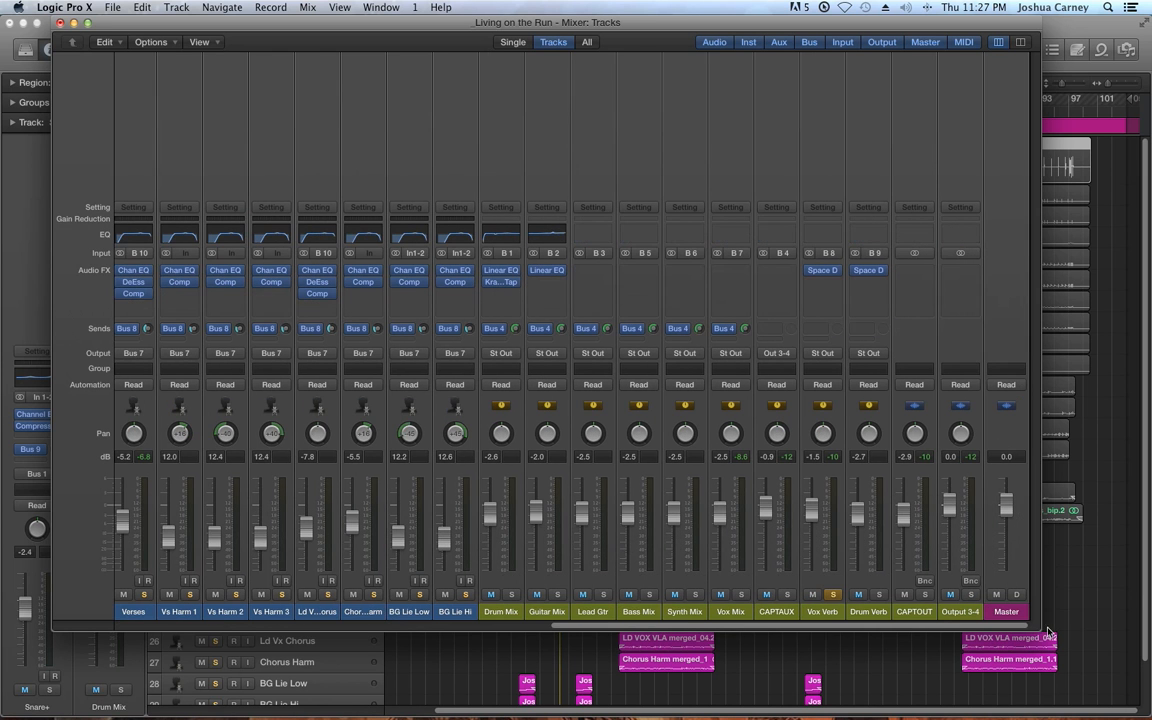
{"action": "left_click", "coordinate": [833, 595]}
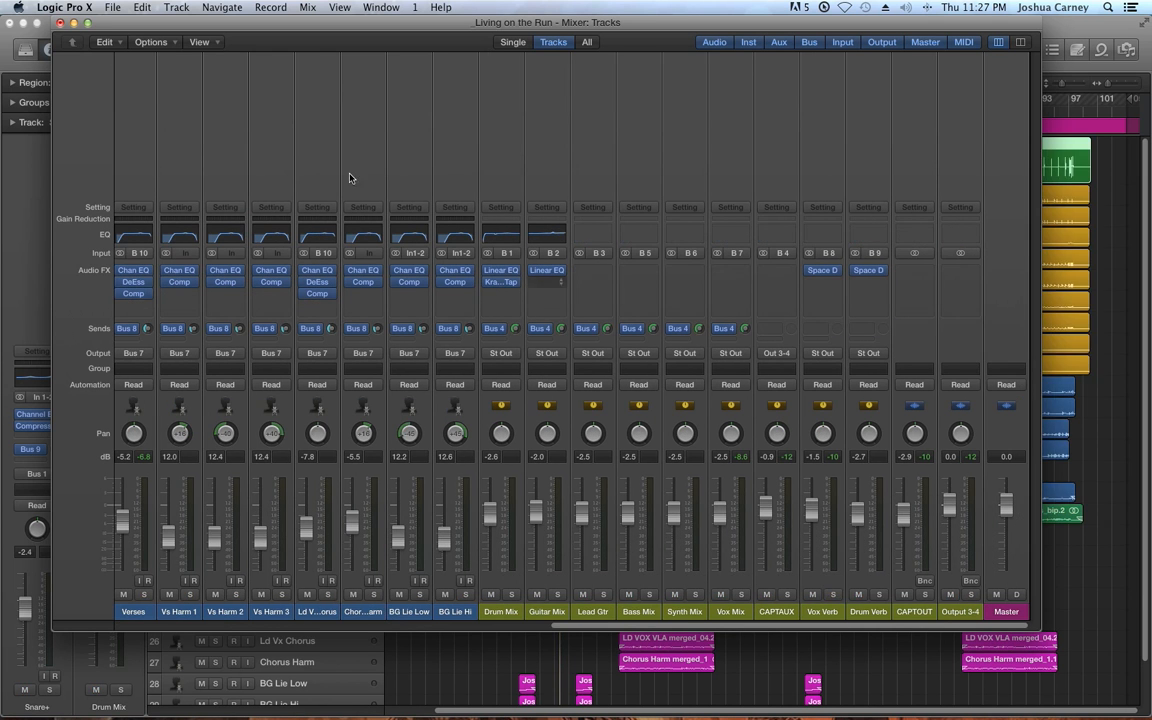
{"action": "left_click", "coordinate": [60, 23]}
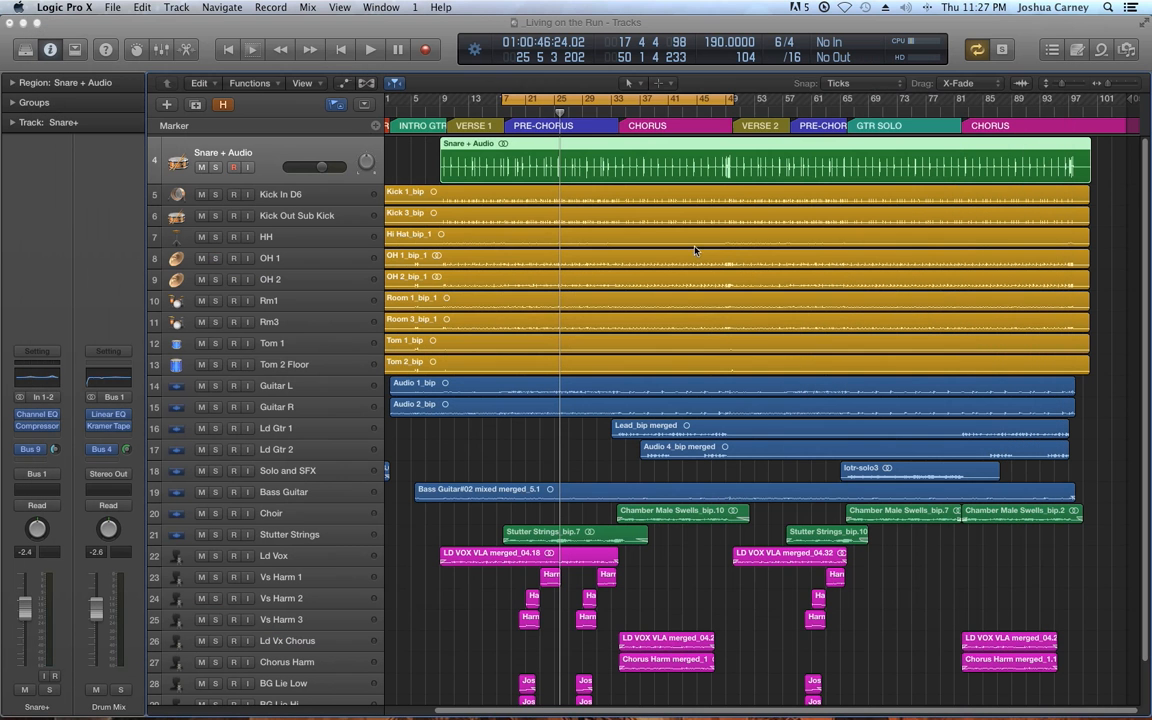
Turn off the cycle area and save the project
{"action": "left_click", "coordinate": [593, 105]}
{"action": "key", "text": "super+s"}
Play the full mix from bar 21 in the first pre-chorus
{"action": "key", "text": "super+Right"}
{"action": "key", "text": "super+Right"}
{"action": "key", "text": "super+Right"}
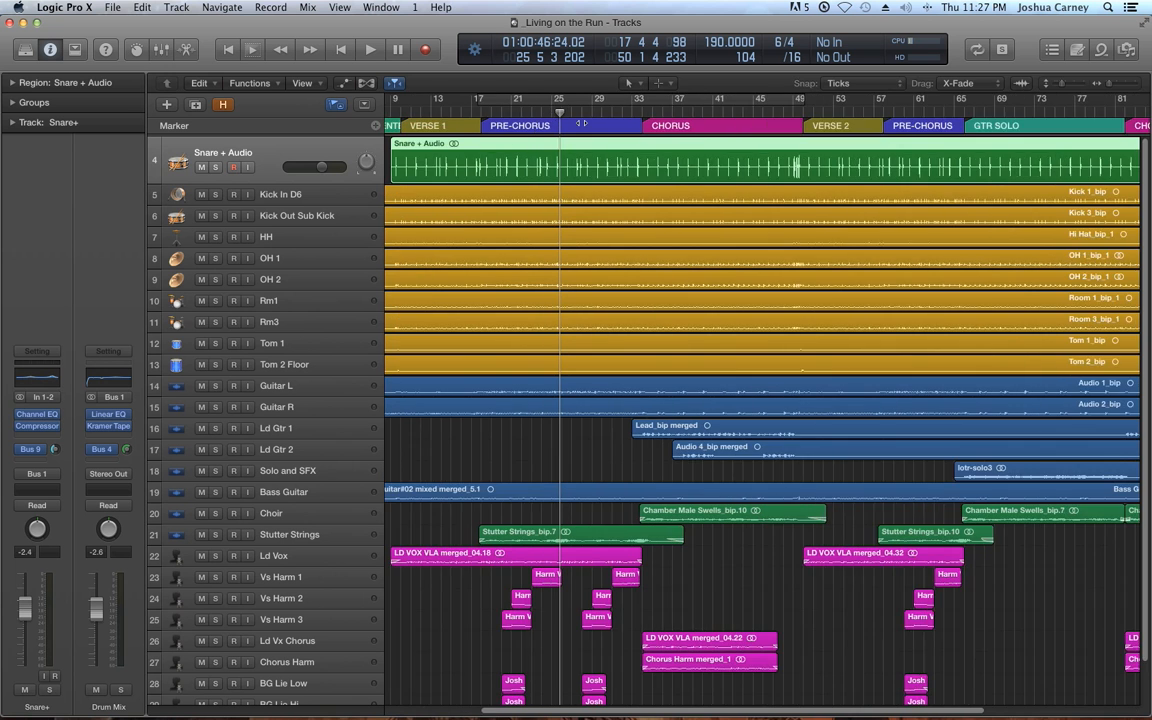
{"action": "key", "text": "super+Right"}
{"action": "left_click", "coordinate": [533, 112]}
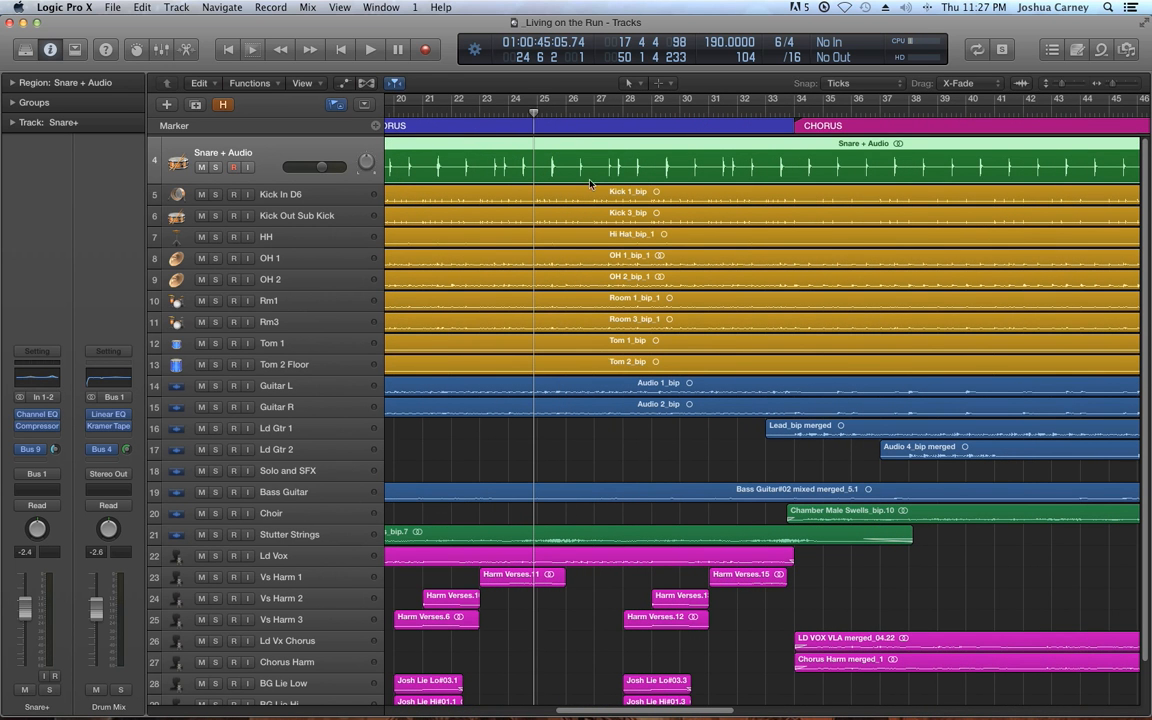
{"action": "left_click", "coordinate": [613, 457]}
{"action": "left_click", "coordinate": [443, 114]}
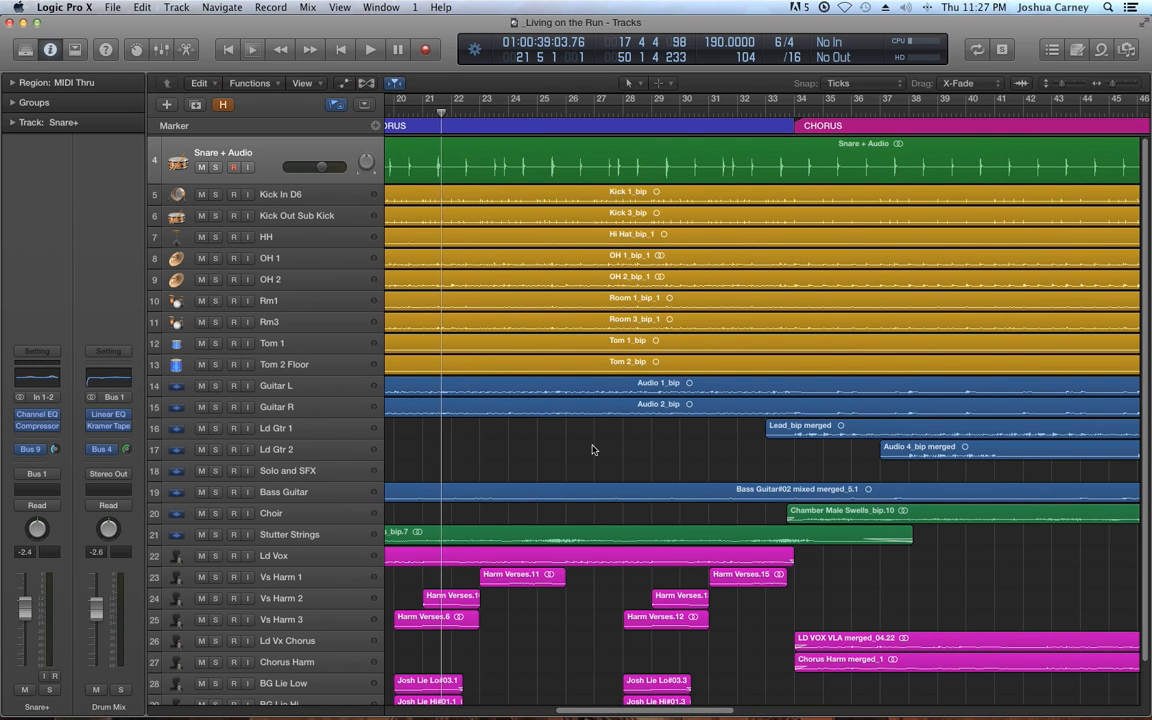
{"action": "key", "text": "space"}
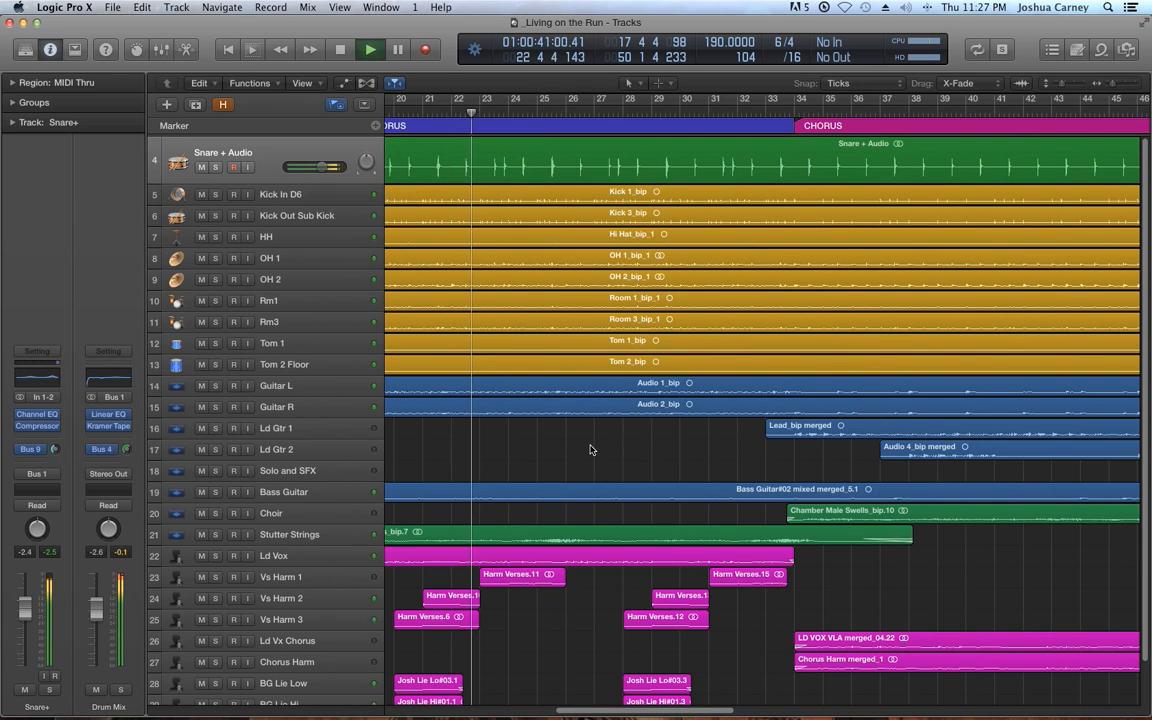
Select the Vs Harm 1 track, reopen the Mixer and clear the peak level indicator on Drum Mix
{"action": "scroll", "coordinate": [297, 456], "scroll_direction": "down", "scroll_amount": 2}
{"action": "left_click", "coordinate": [303, 538]}
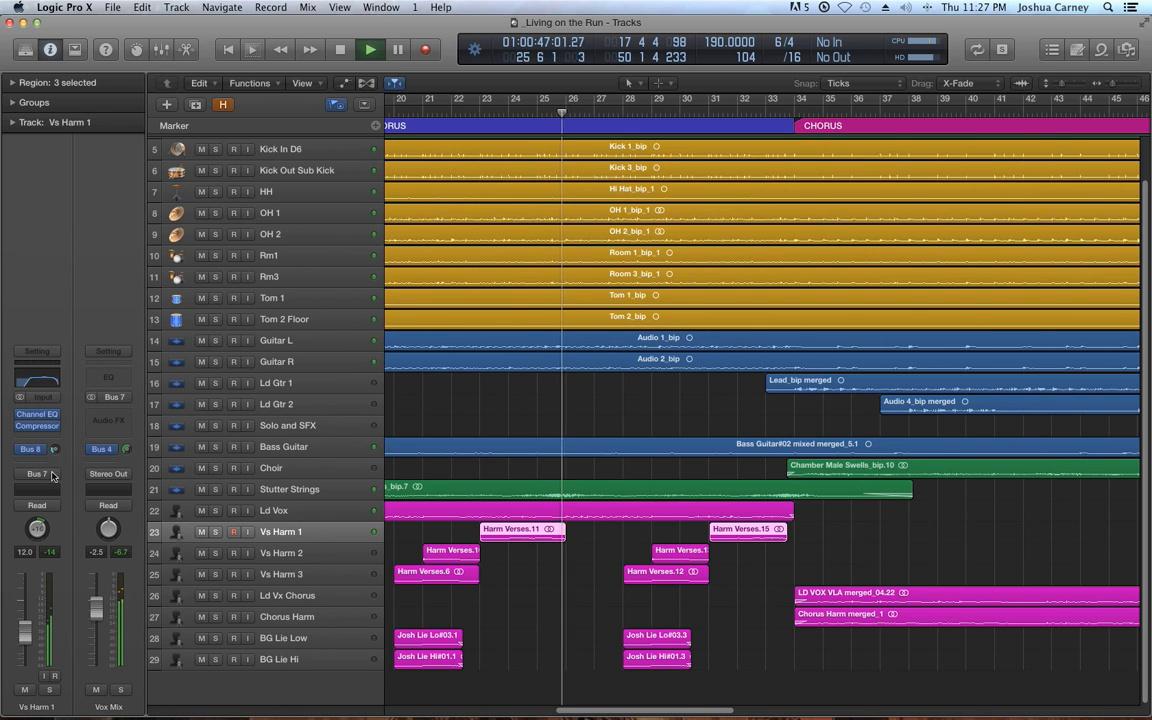
{"action": "key", "text": "super+2"}
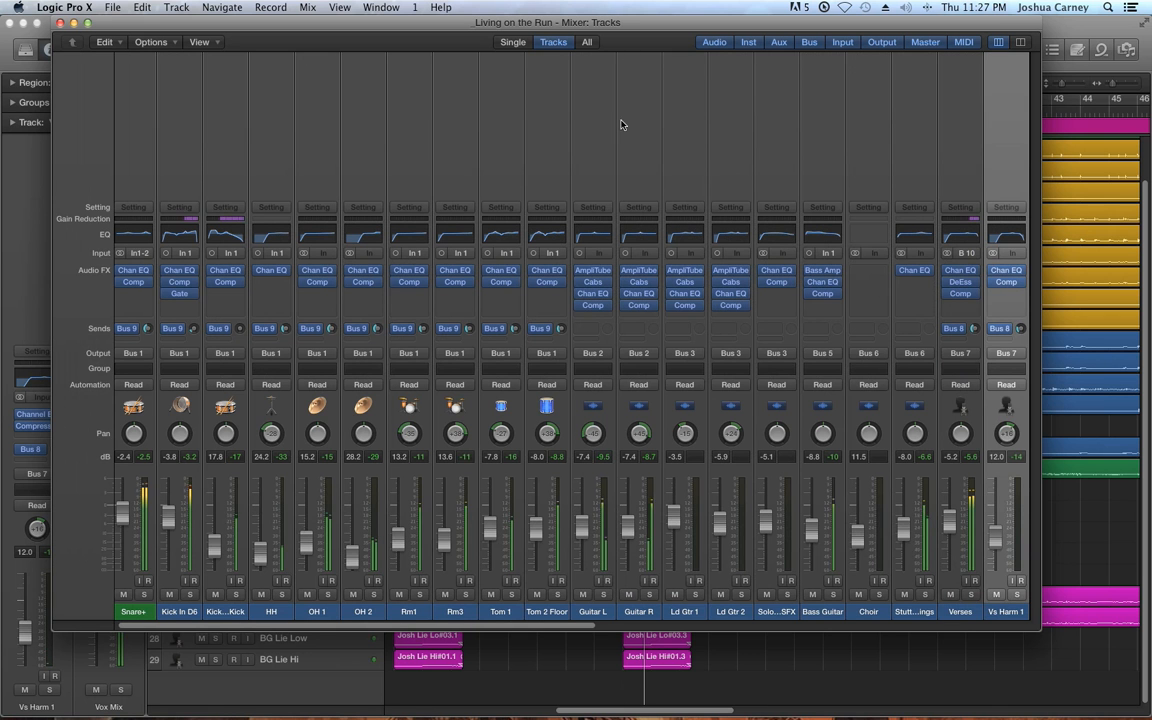
{"action": "scroll", "coordinate": [829, 616], "scroll_direction": "right", "scroll_amount": 3}
{"action": "scroll", "coordinate": [829, 616], "scroll_direction": "right", "scroll_amount": 15}
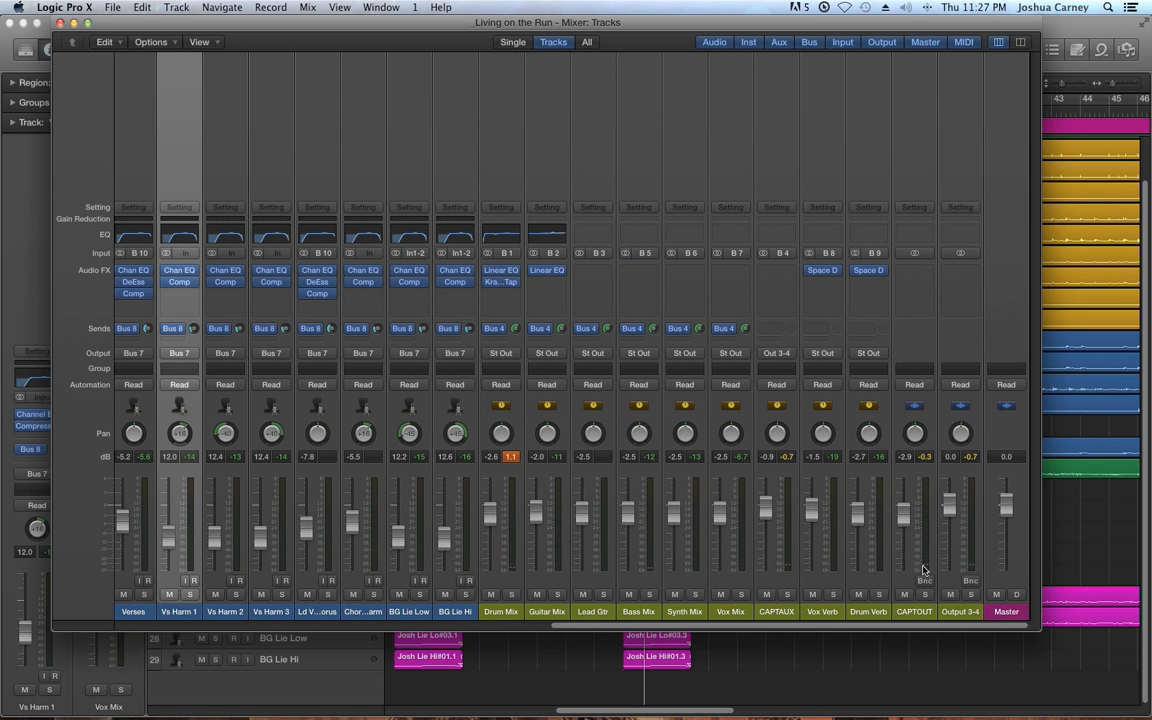
{"action": "left_click", "coordinate": [517, 457]}
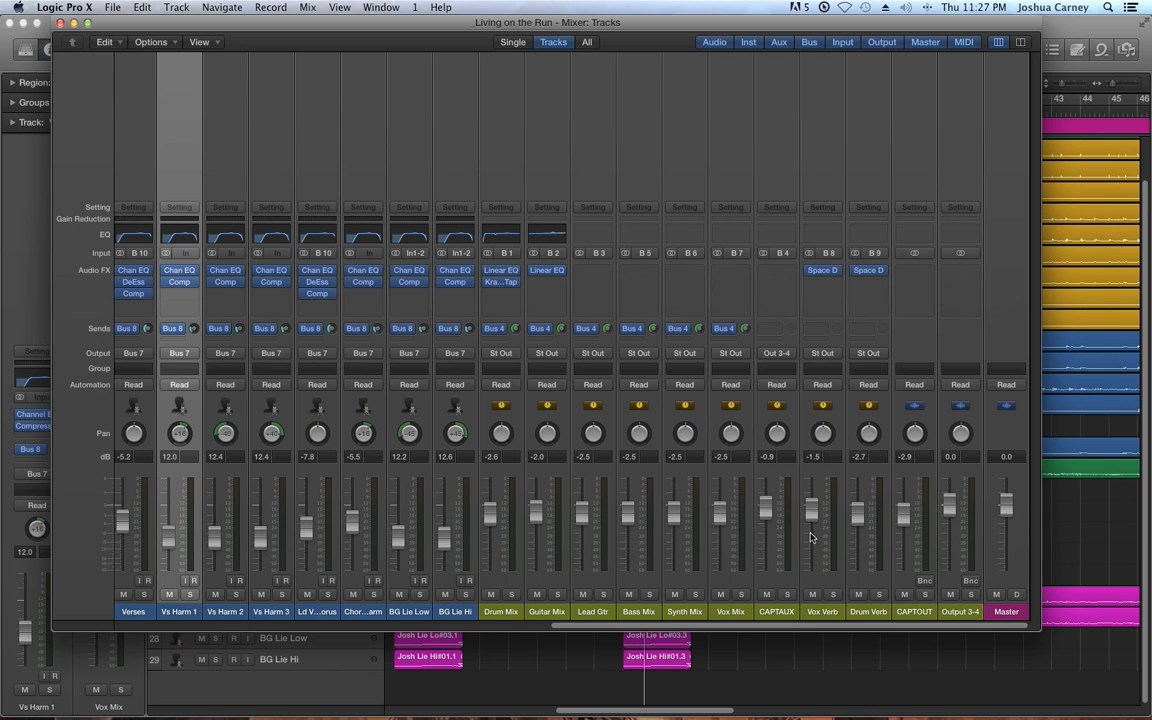
Lower the Vox Verb fader to -6.4 dB and the Drum Verb fader to -4.7 dB, and close the Mixer
{"action": "left_click_drag", "start_coordinate": [817, 517], "coordinate": [817, 529]}
{"action": "left_click_drag", "start_coordinate": [862, 528], "coordinate": [862, 533]}
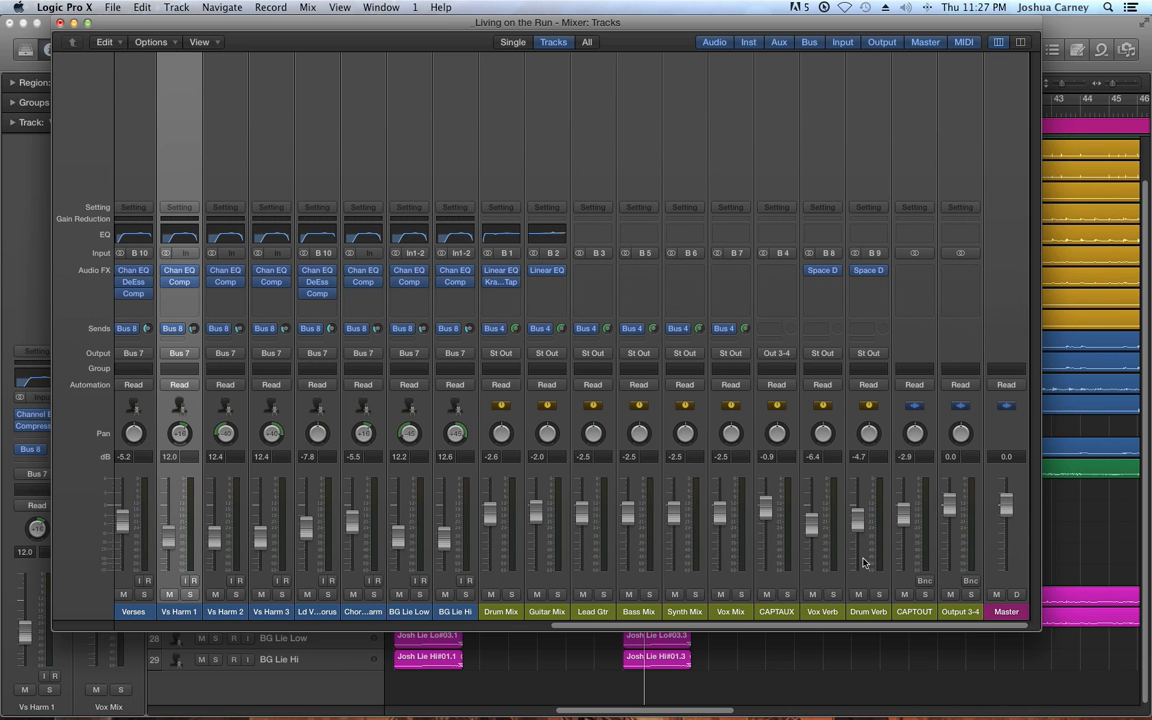
{"action": "left_click", "coordinate": [60, 21]}
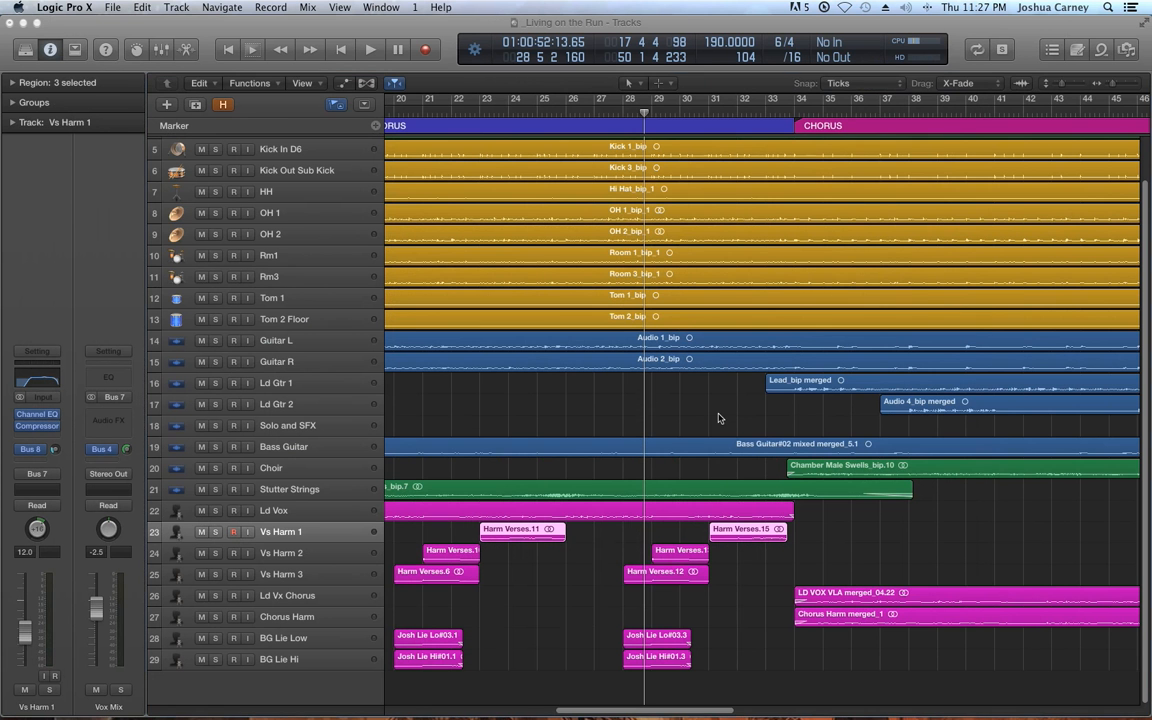
Play the song from bar 39 in the first chorus to hear the rebalanced reverbs
{"action": "key", "text": "super+Left"}
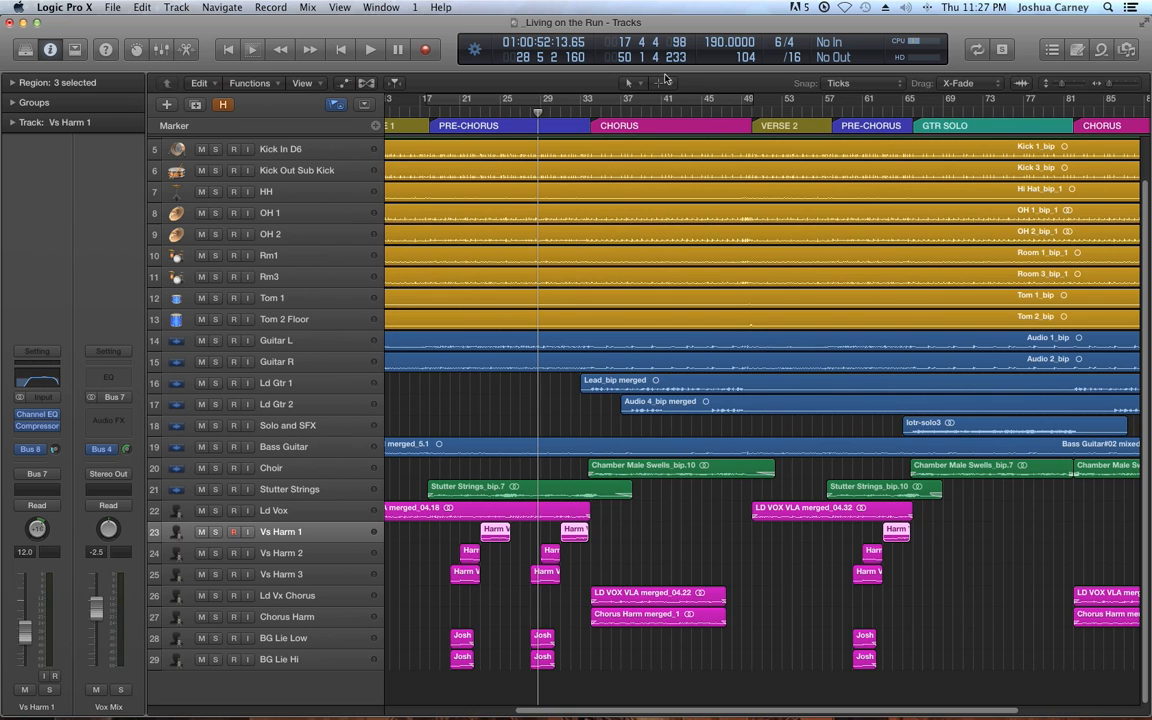
{"action": "left_click", "coordinate": [640, 110]}
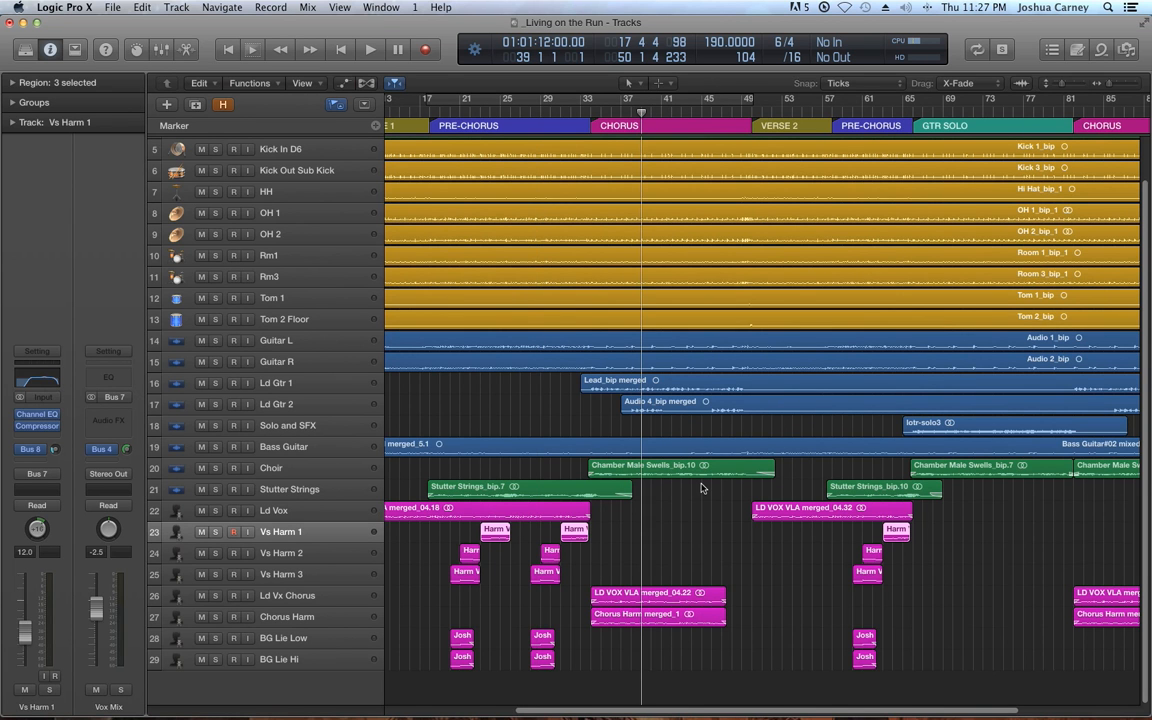
{"action": "key", "text": "space"}
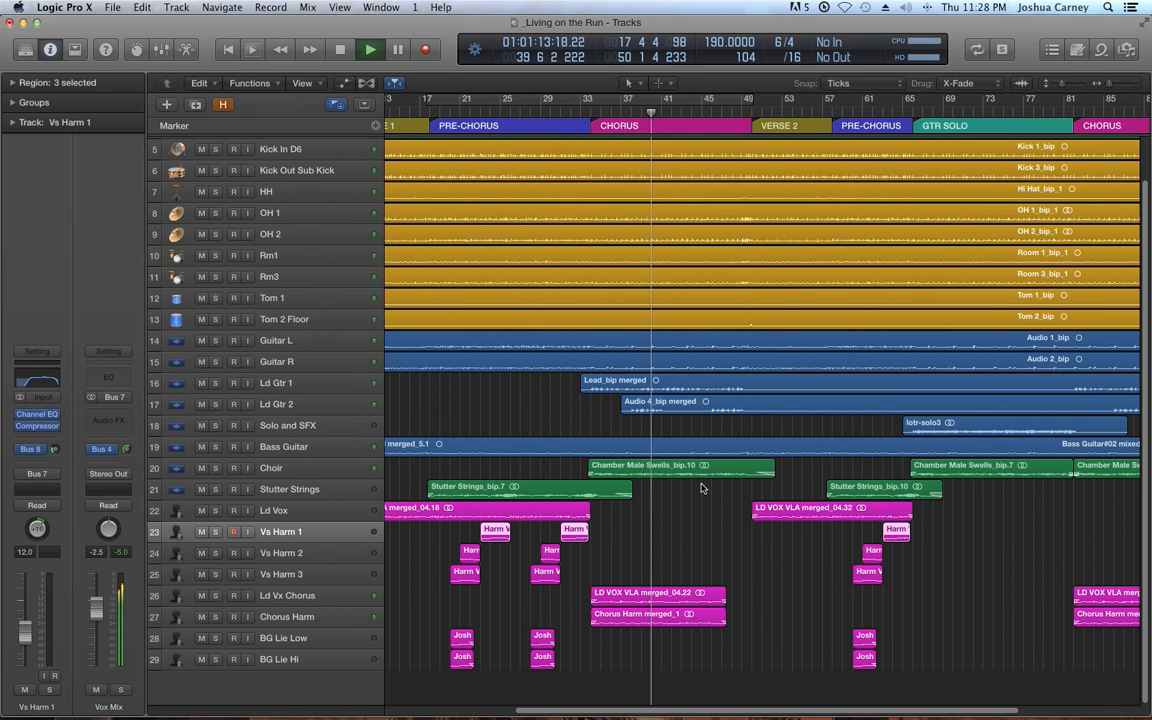